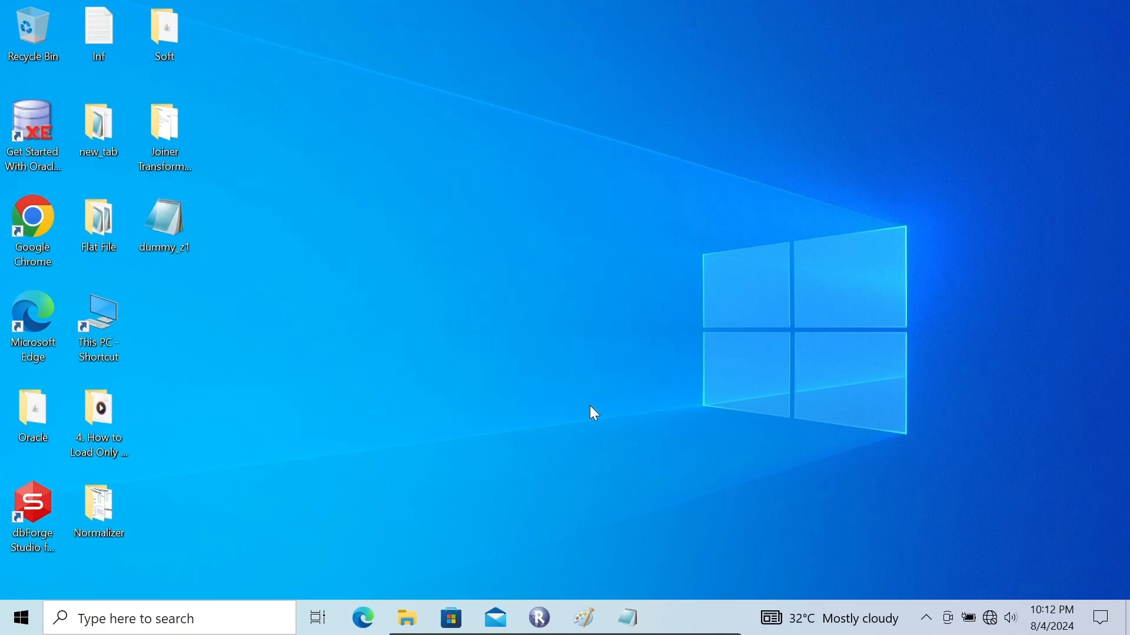
# - Launch PowerCenter Designer from Repository Manager and place the Sony folder's EmpX flat-file source in the open mapping
pyautogui.click(543, 617)
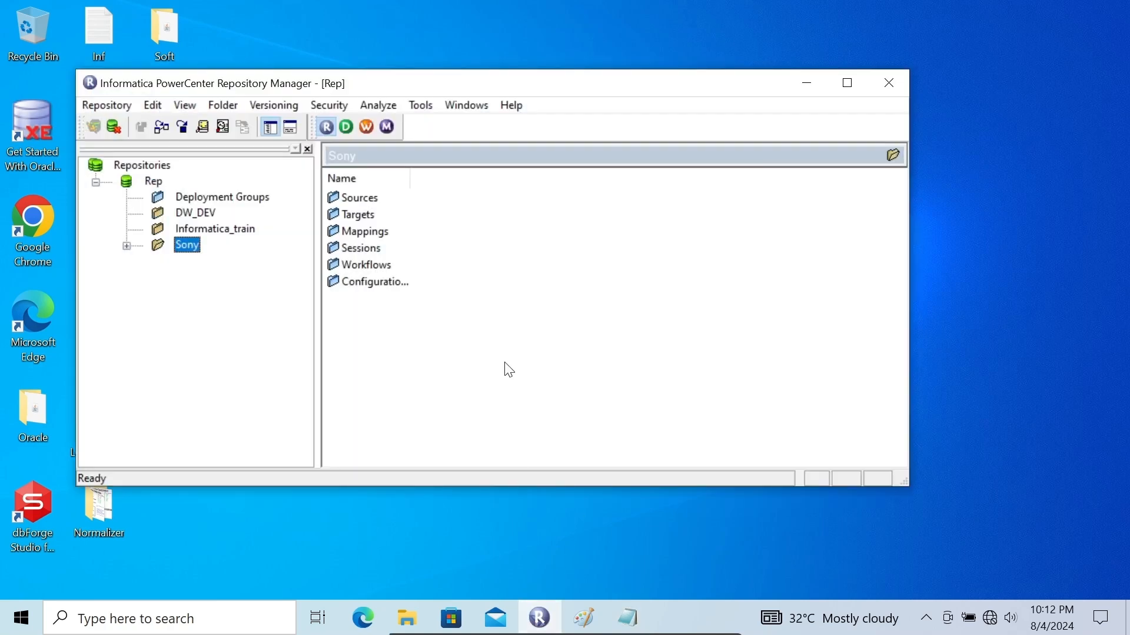
pyautogui.click(345, 129)
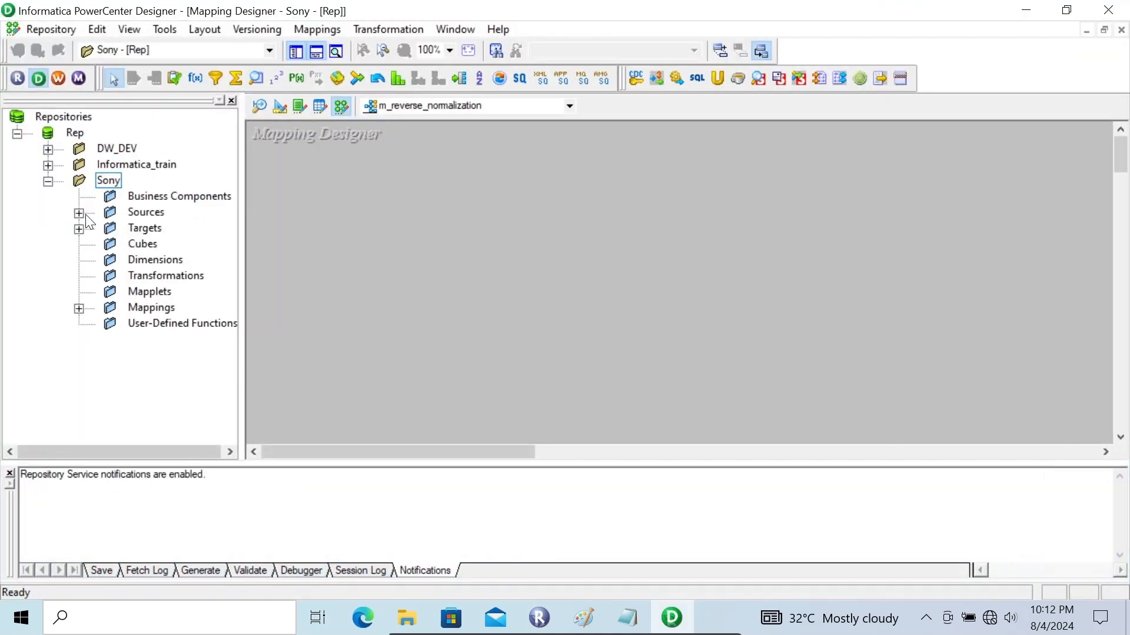
pyautogui.click(86, 215)
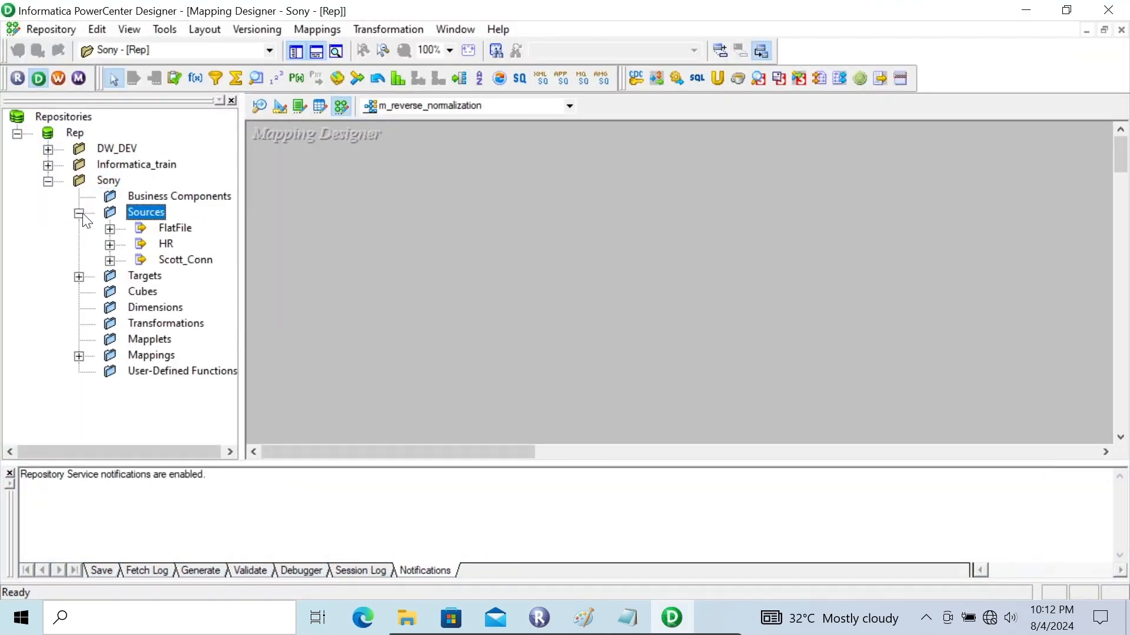
pyautogui.click(110, 229)
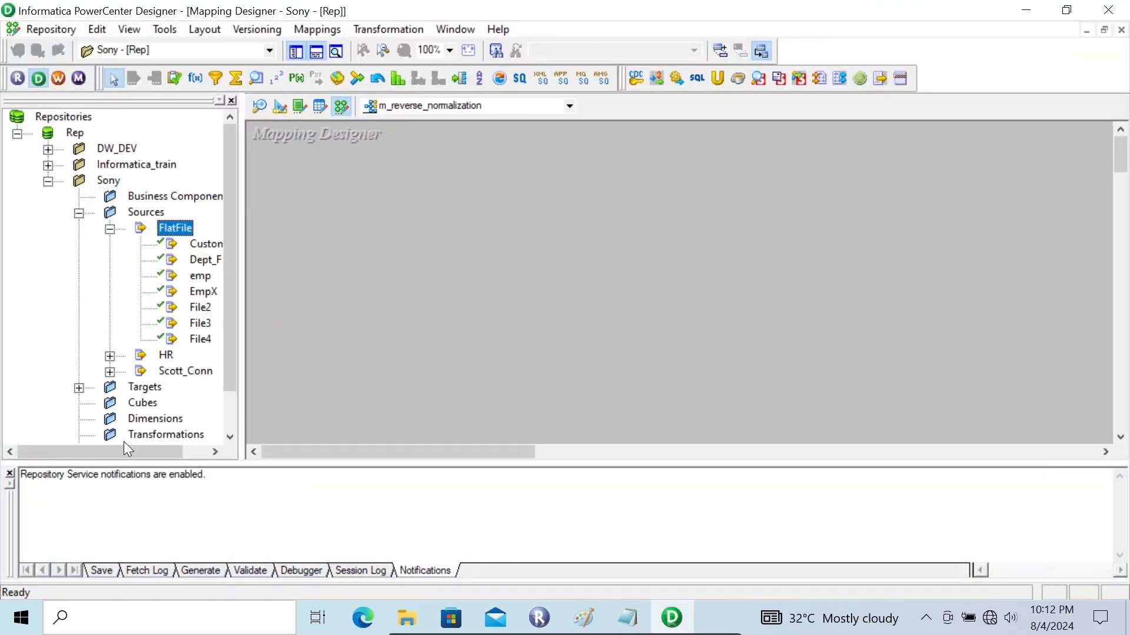
pyautogui.moveTo(108, 452); pyautogui.dragTo(157, 453)
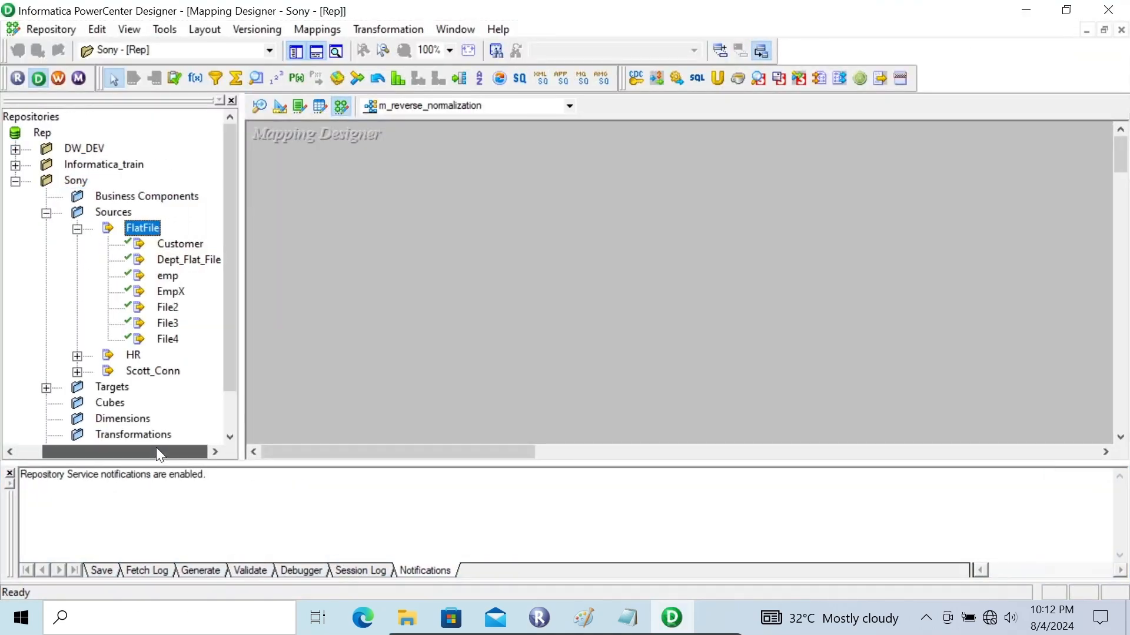
pyautogui.click(148, 294)
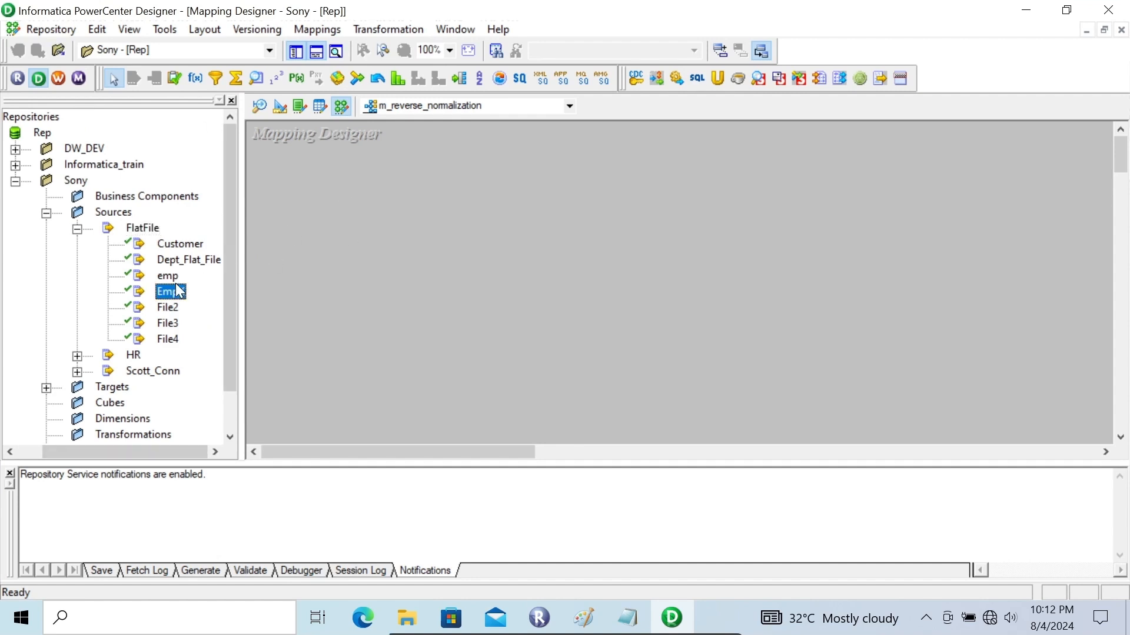
pyautogui.moveTo(455, 247); pyautogui.dragTo(327, 168)
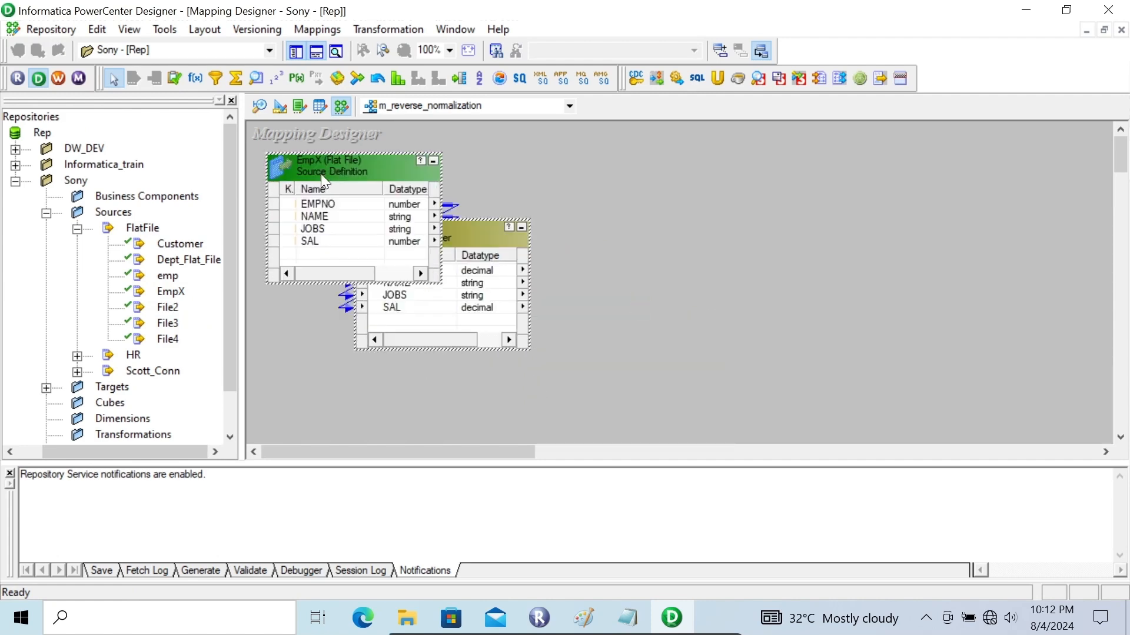
# - Preview the EmpX source data from the EmpX.csv file in the Flat File folder, and close the preview
pyautogui.rightClick(320, 174)
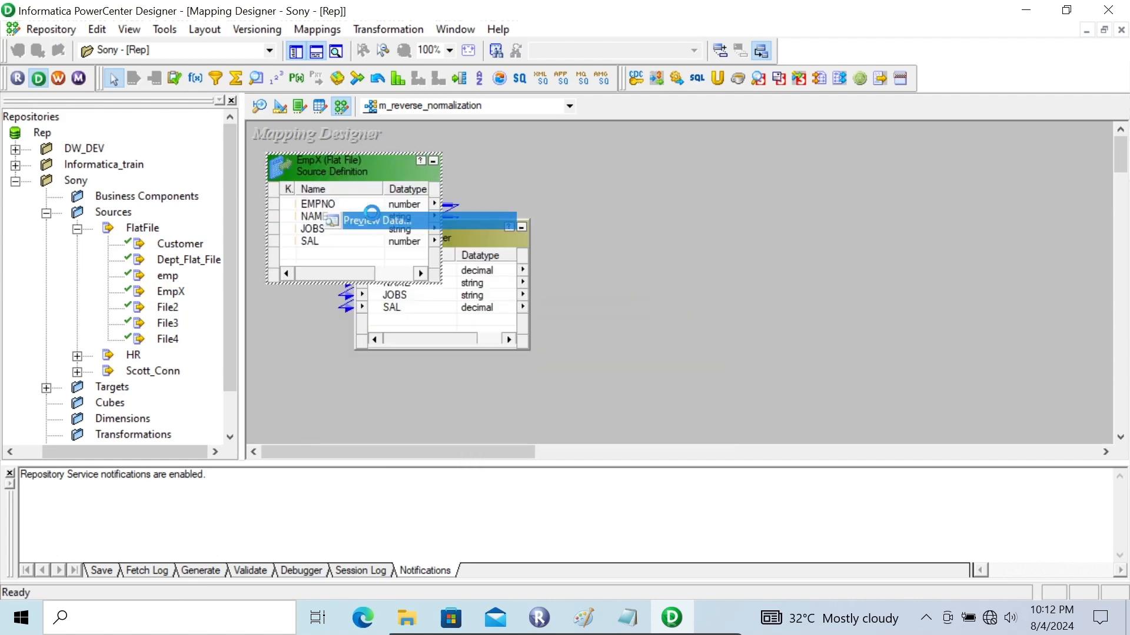
pyautogui.click(375, 221)
pyautogui.click(688, 155)
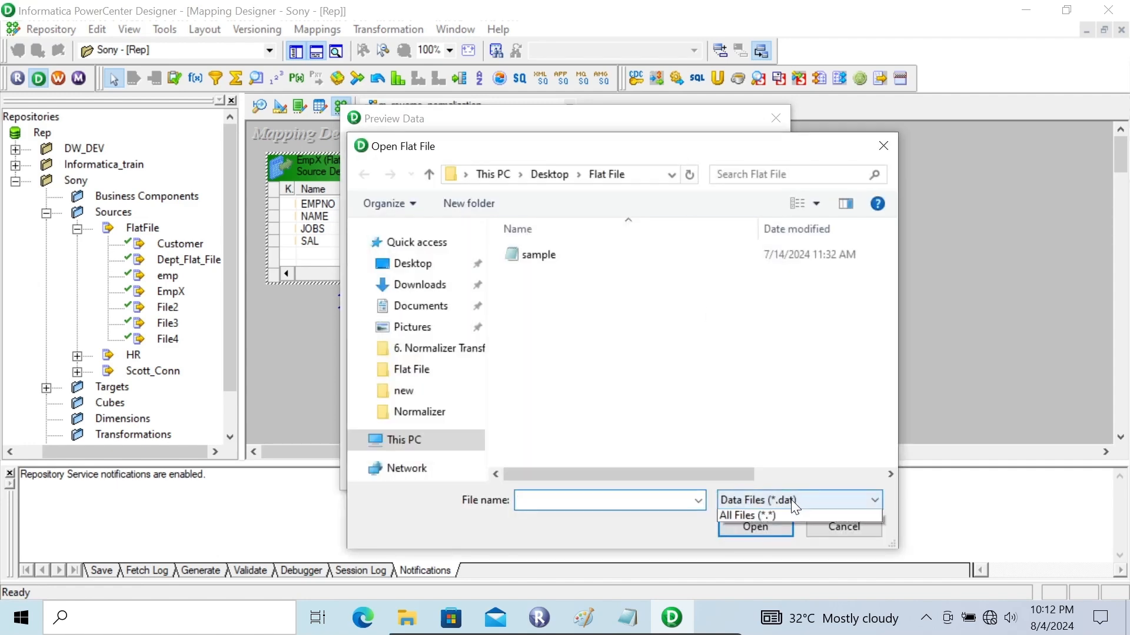
pyautogui.click(791, 500)
pyautogui.click(751, 525)
pyautogui.click(540, 287)
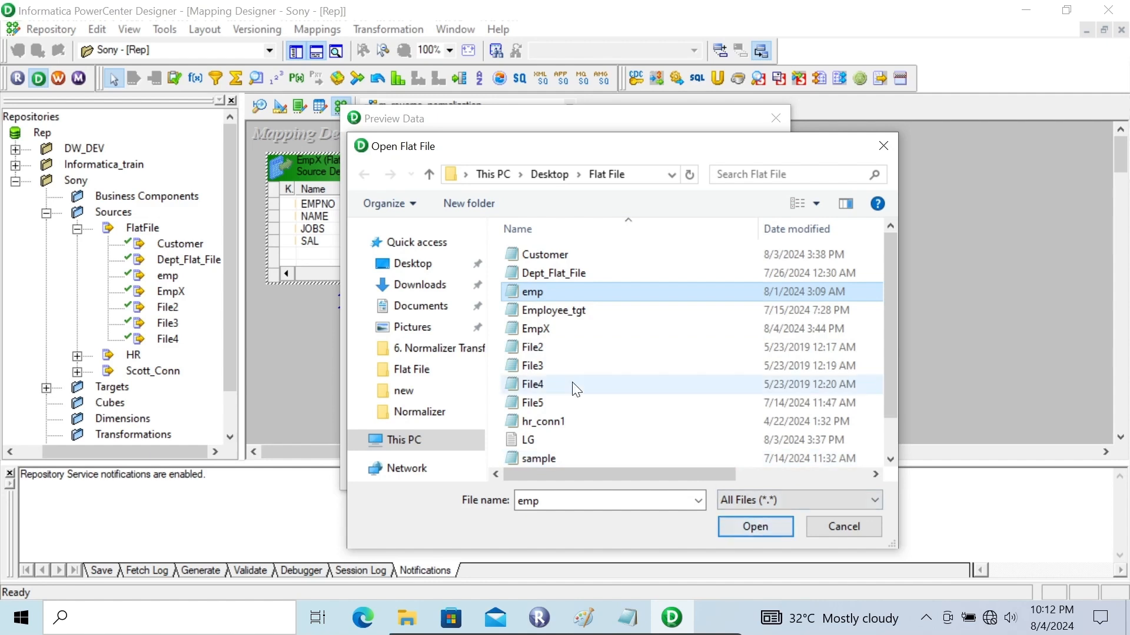
pyautogui.click(544, 330)
pyautogui.click(729, 520)
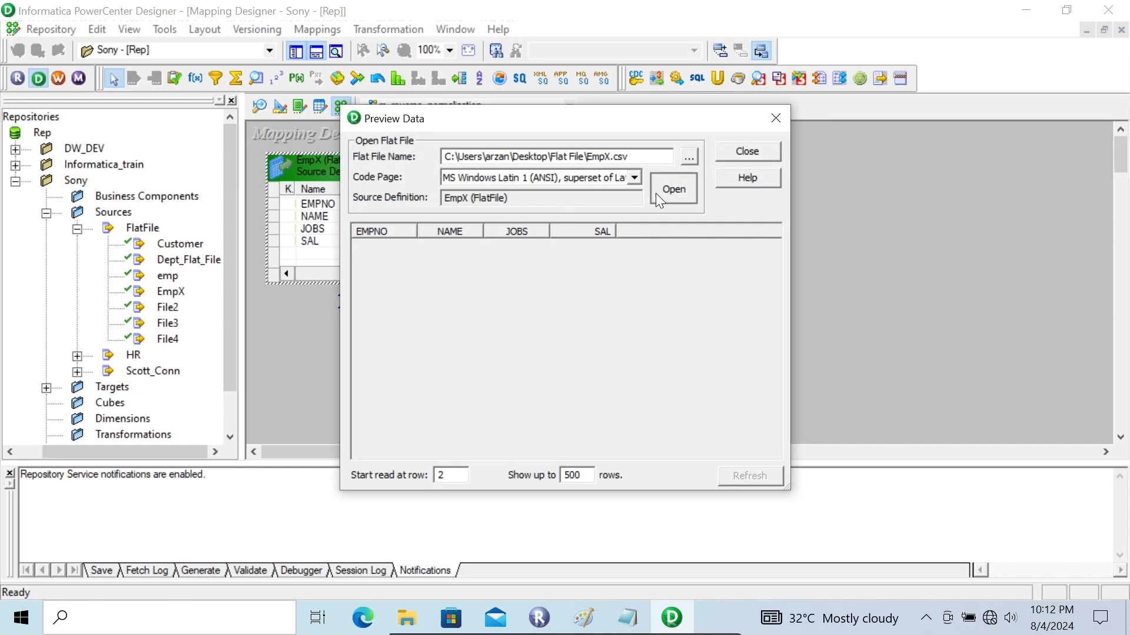
pyautogui.click(657, 196)
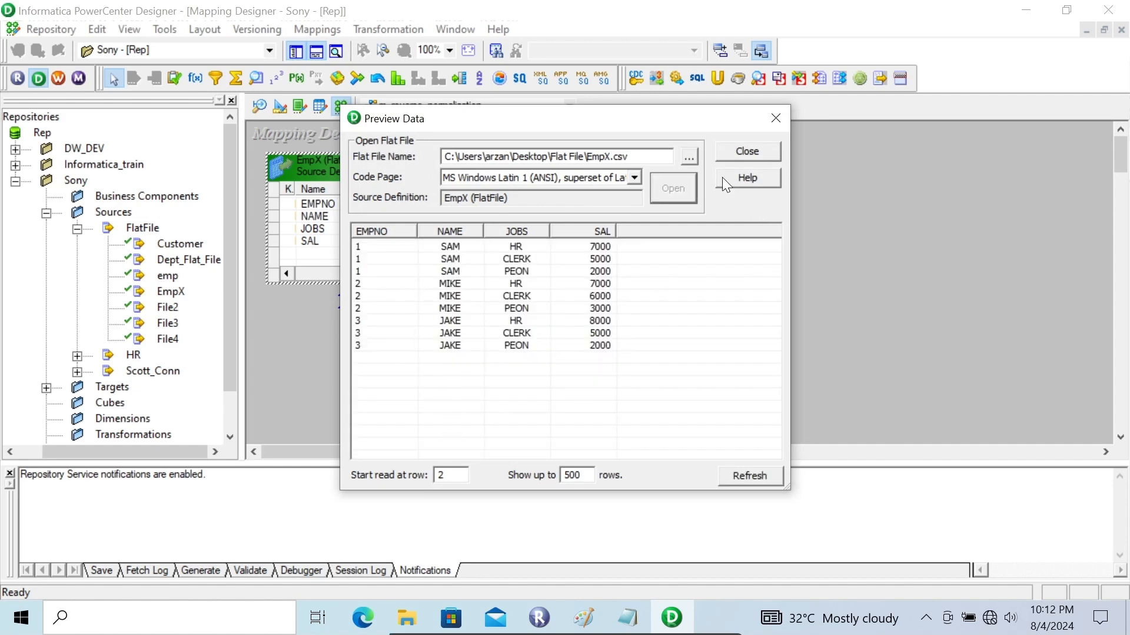
pyautogui.click(736, 152)
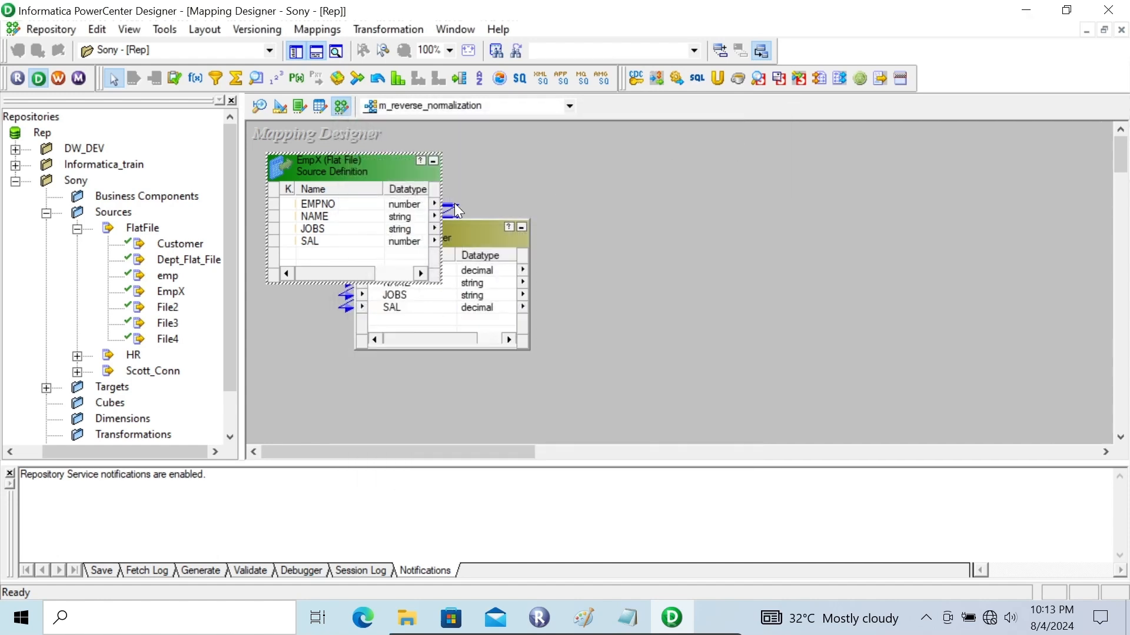
# - Add an Expression transformation beside the source qualifier and link all SQ_EmpX ports to it
pyautogui.click(194, 78)
pyautogui.click(609, 183)
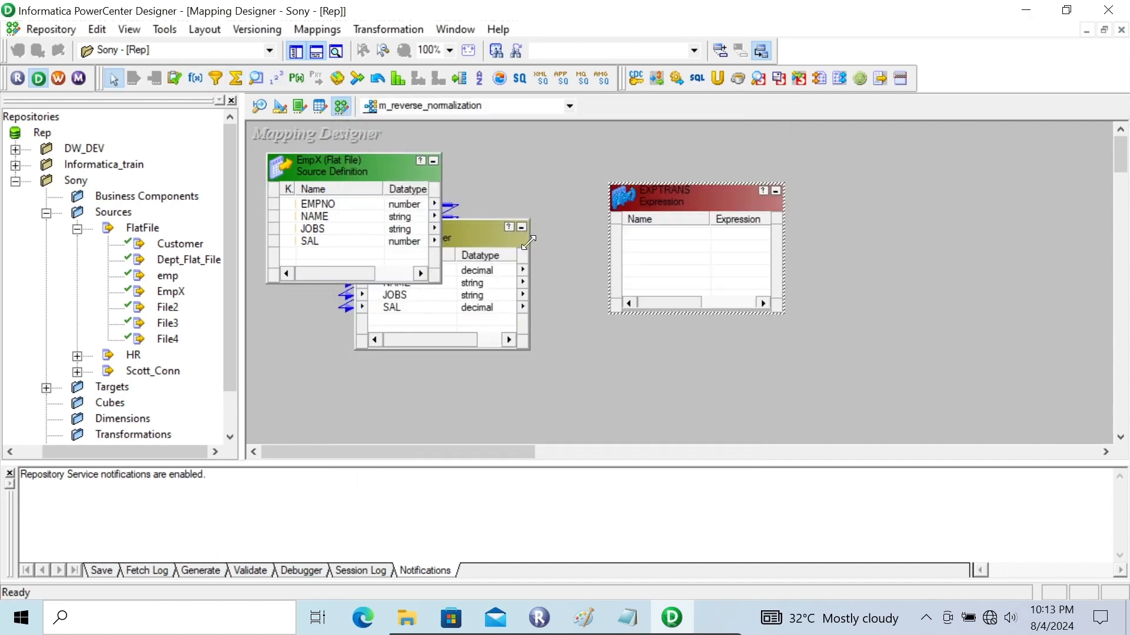
pyautogui.rightClick(462, 269)
pyautogui.click(480, 280)
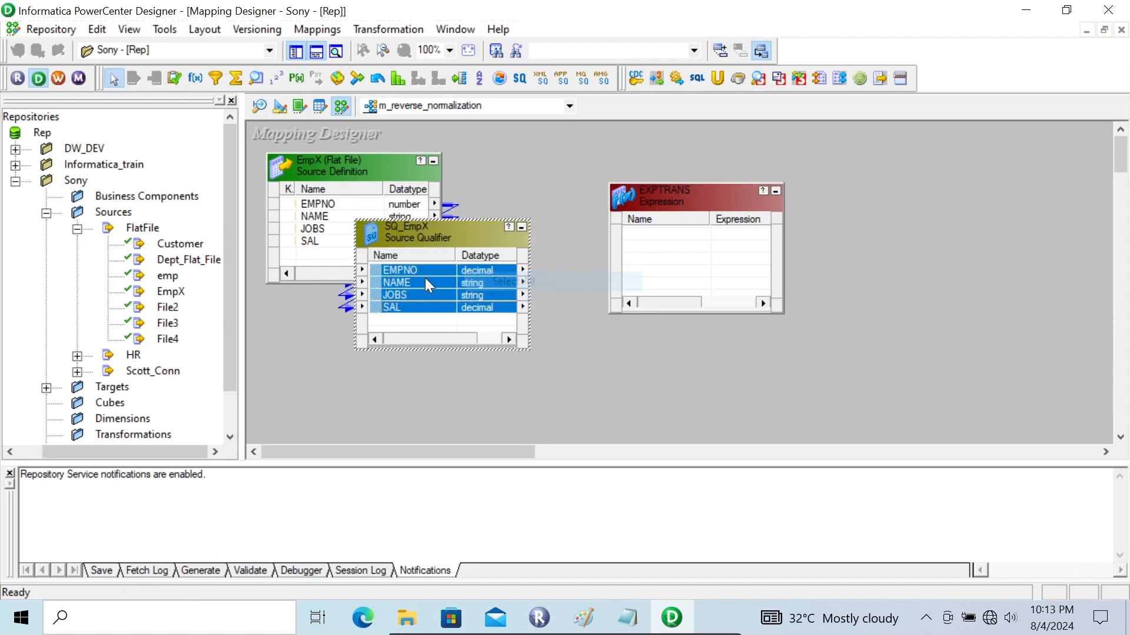
pyautogui.moveTo(391, 277); pyautogui.dragTo(655, 241)
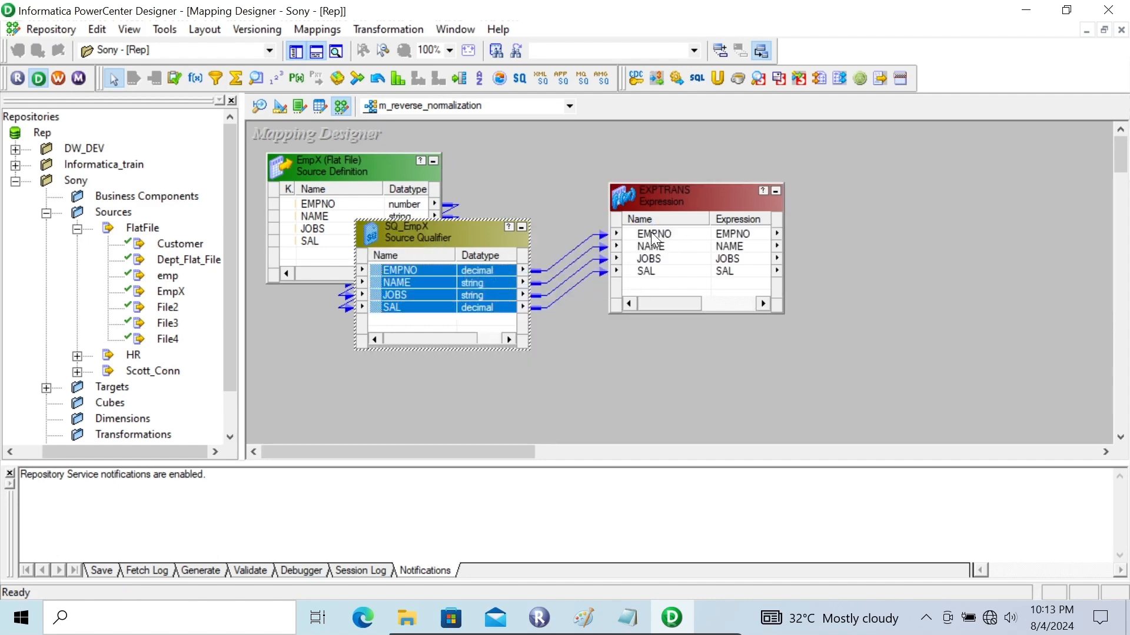
# - Add three new ports below SAL in the EXPTRANS Expression transformation
pyautogui.click(663, 196)
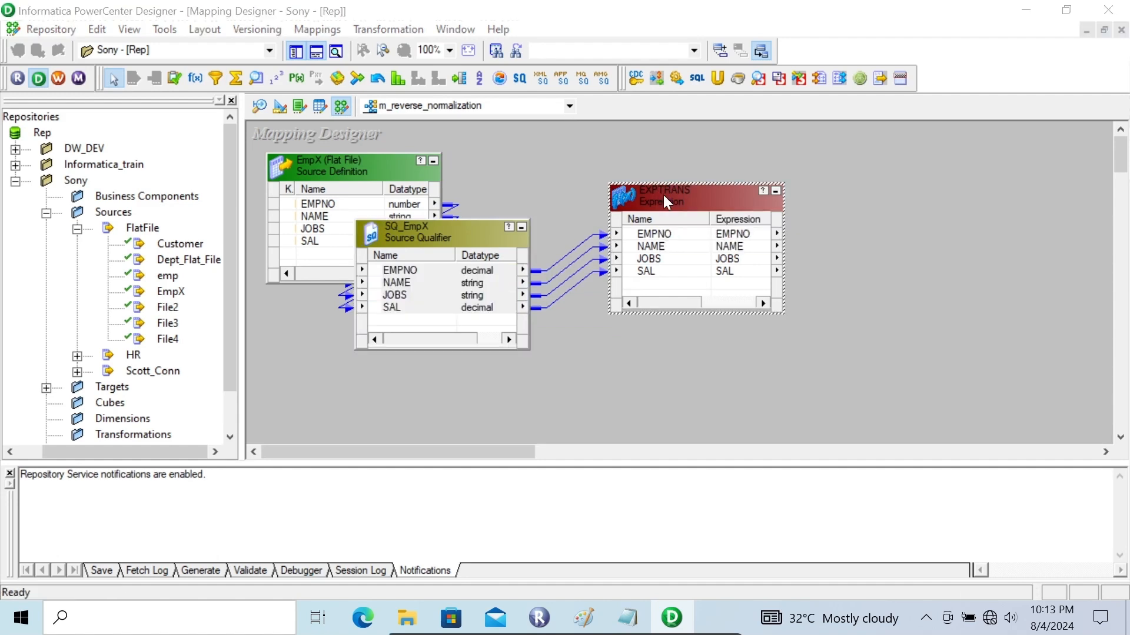
pyautogui.doubleClick(663, 196)
pyautogui.click(500, 107)
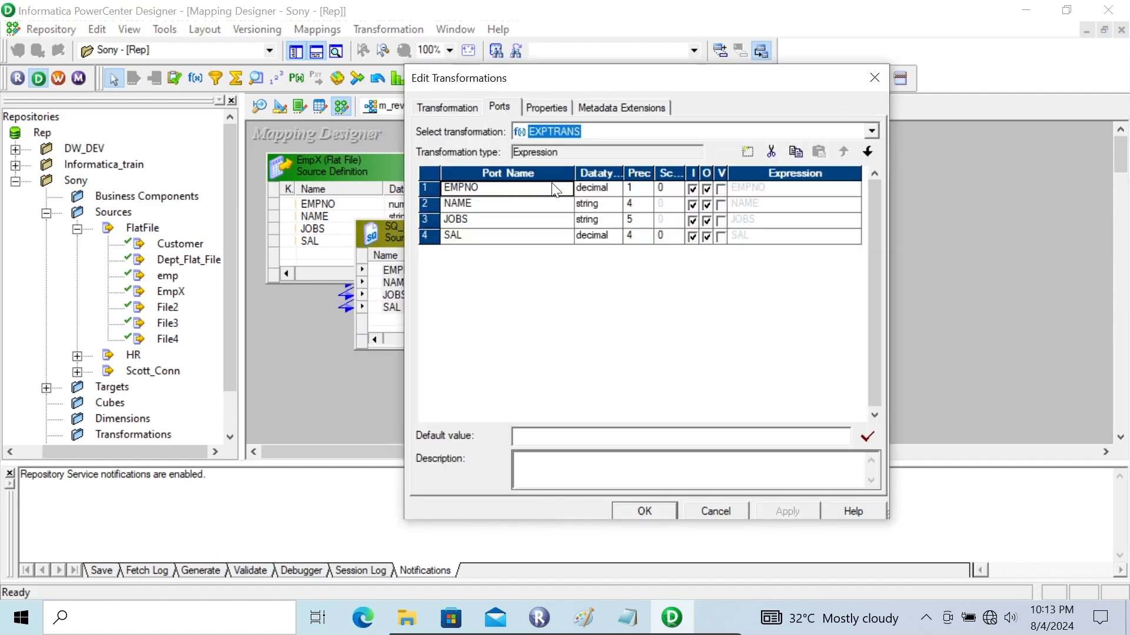
pyautogui.click(475, 238)
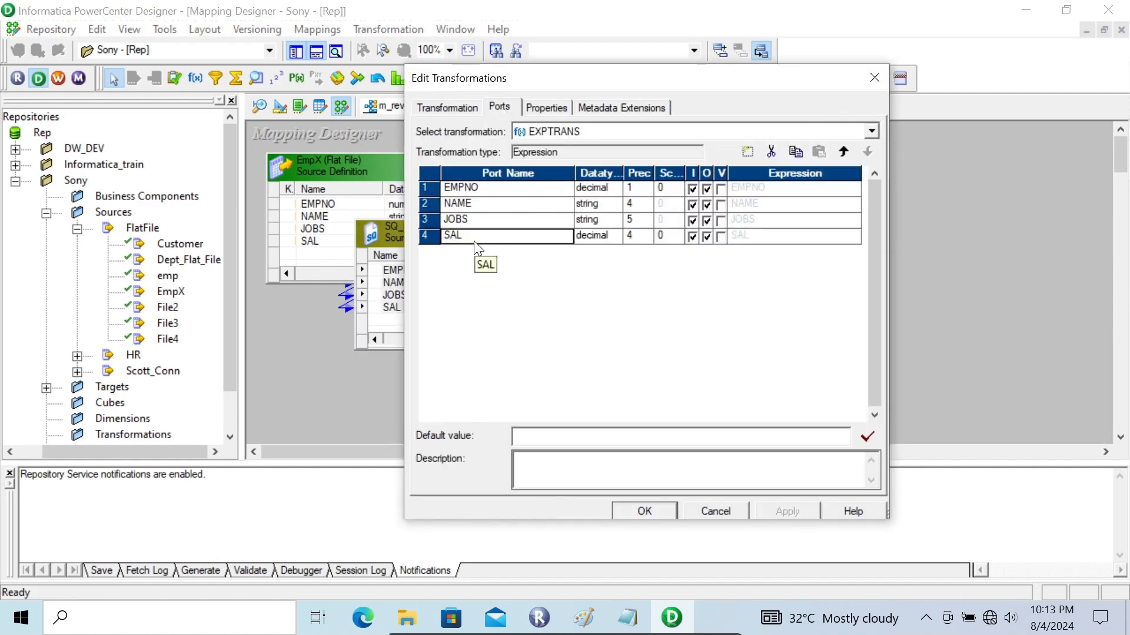
pyautogui.click(746, 153)
pyautogui.click(746, 153)
pyautogui.click(746, 153)
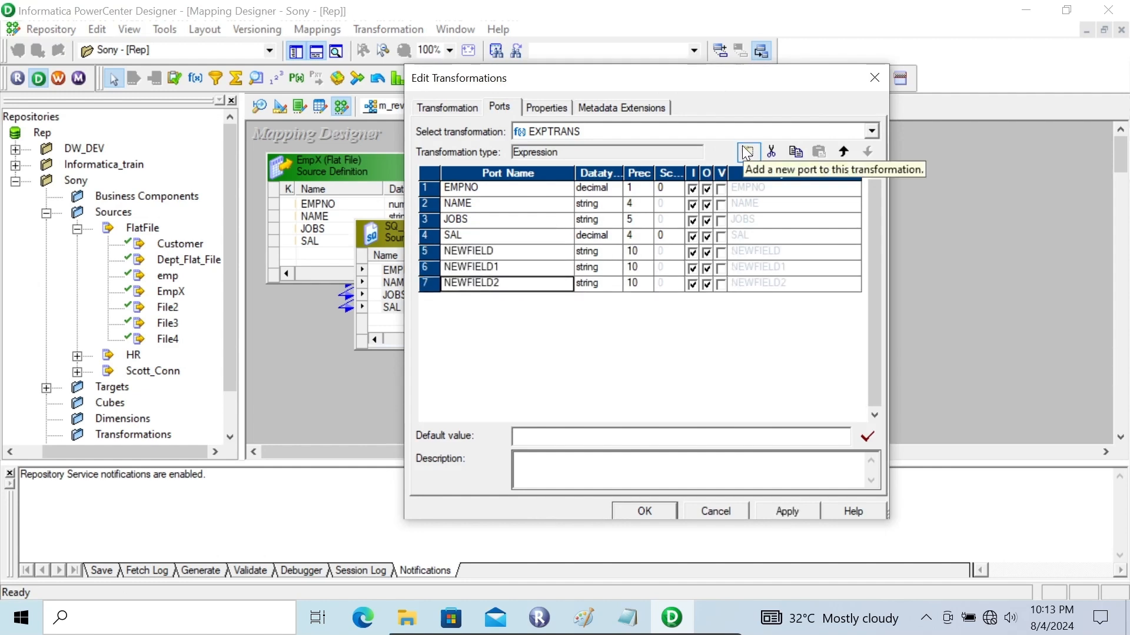
# - Rename the three new EXPTRANS ports O_HR, O_CLERK and O_PEON
pyautogui.click(499, 251)
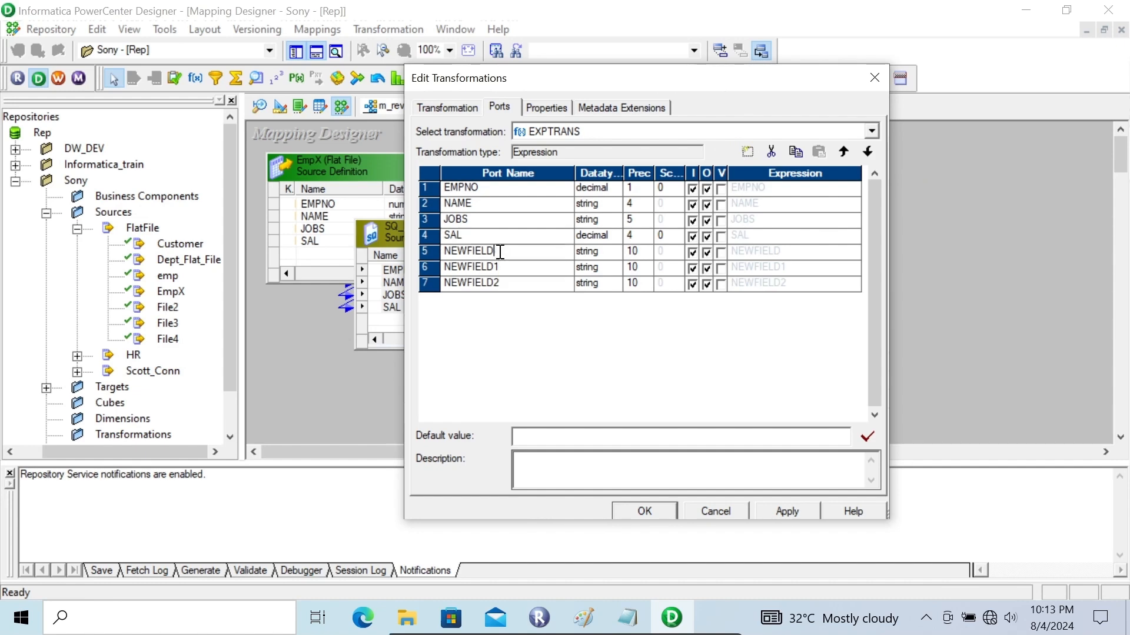
pyautogui.moveTo(500, 252); pyautogui.dragTo(380, 264)
pyautogui.write('O_HR')
pyautogui.click(504, 264)
pyautogui.click(499, 266)
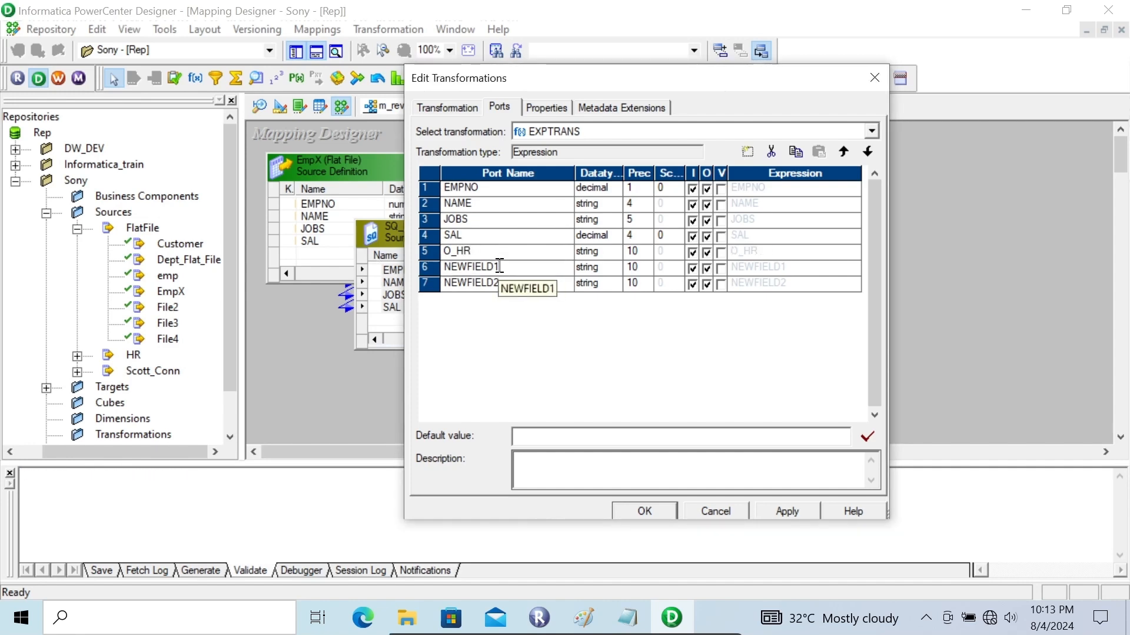
pyautogui.doubleClick(500, 266)
pyautogui.write('O_CLERK')
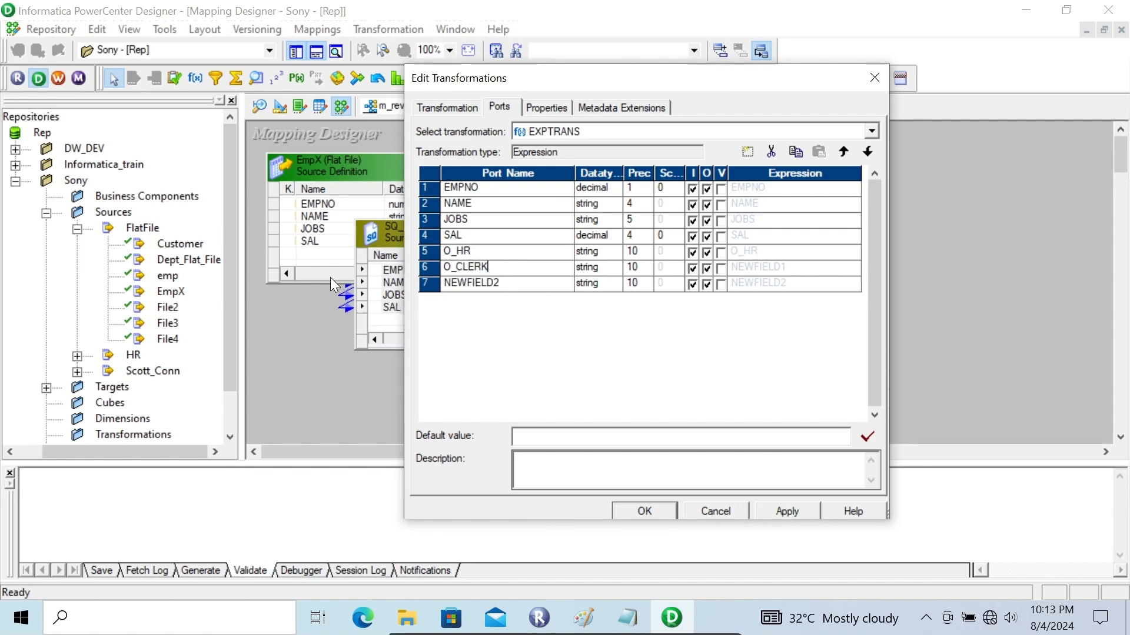
pyautogui.click(497, 283)
pyautogui.click(497, 283)
pyautogui.write('O_PEON')
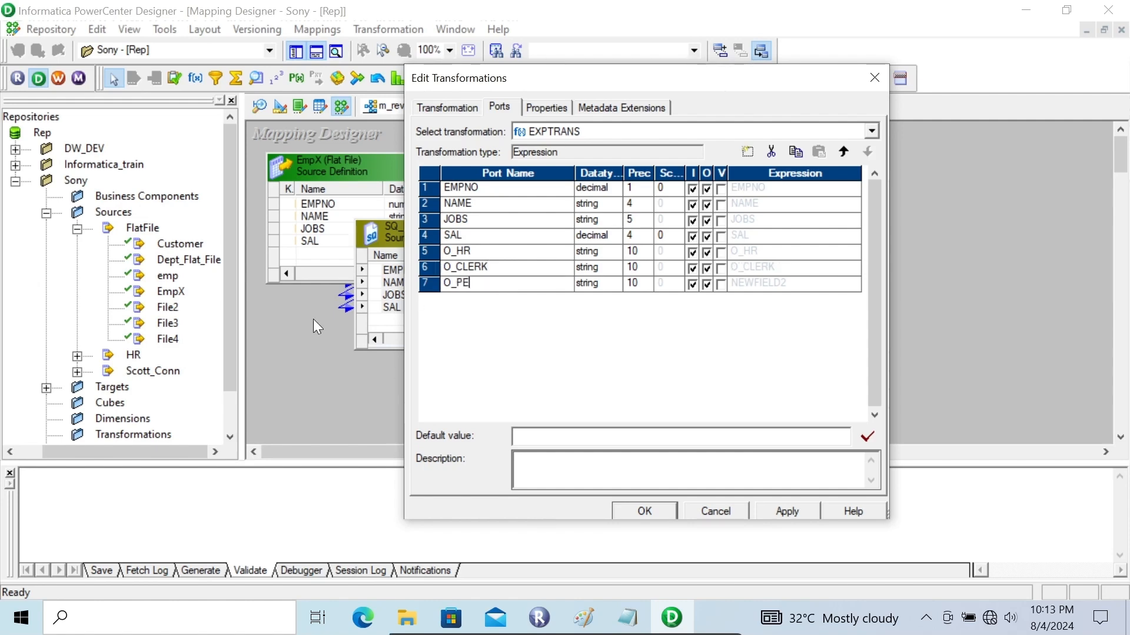
# - Set the datatype of the O_HR, O_CLERK and O_PEON ports to decimal
pyautogui.click(592, 251)
pyautogui.click(593, 251)
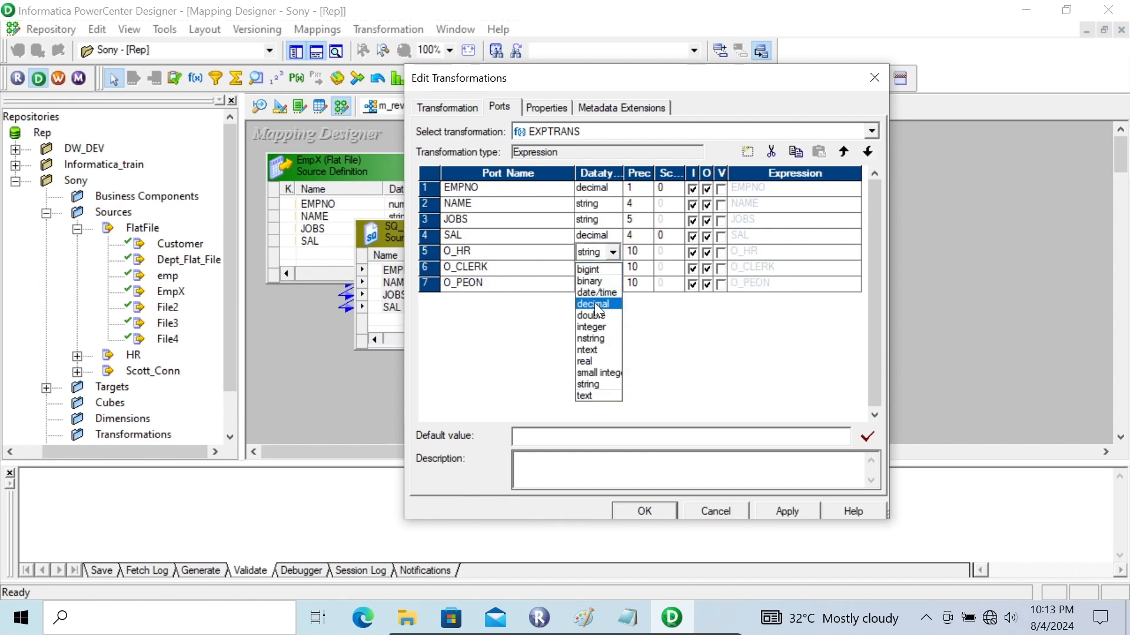
pyautogui.click(594, 302)
pyautogui.click(612, 268)
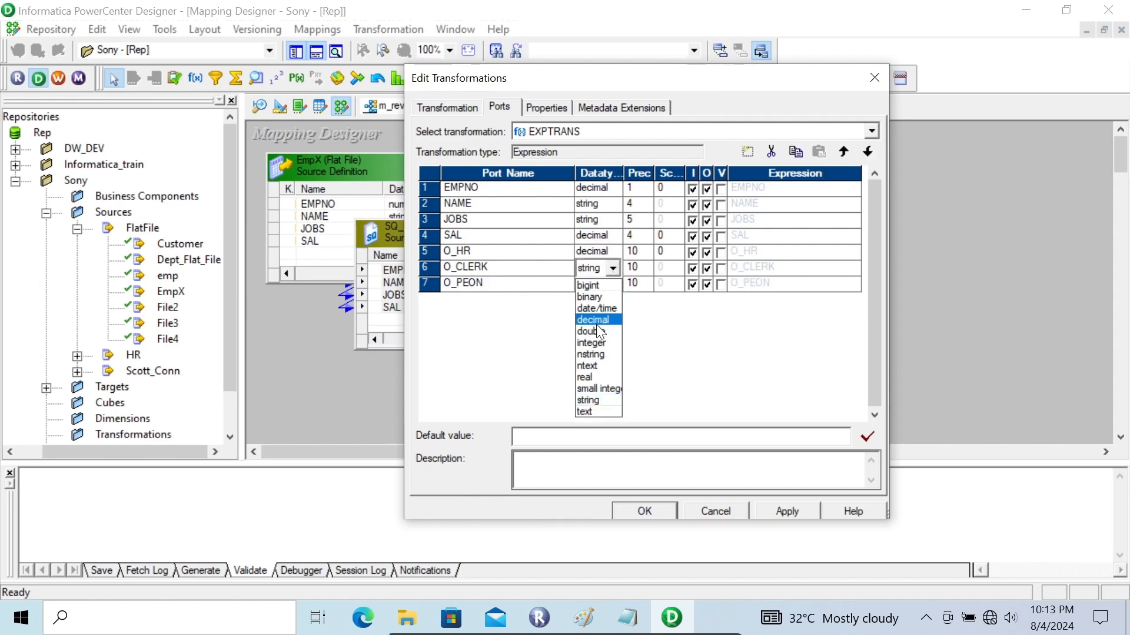
pyautogui.click(594, 319)
pyautogui.click(614, 285)
pyautogui.click(614, 285)
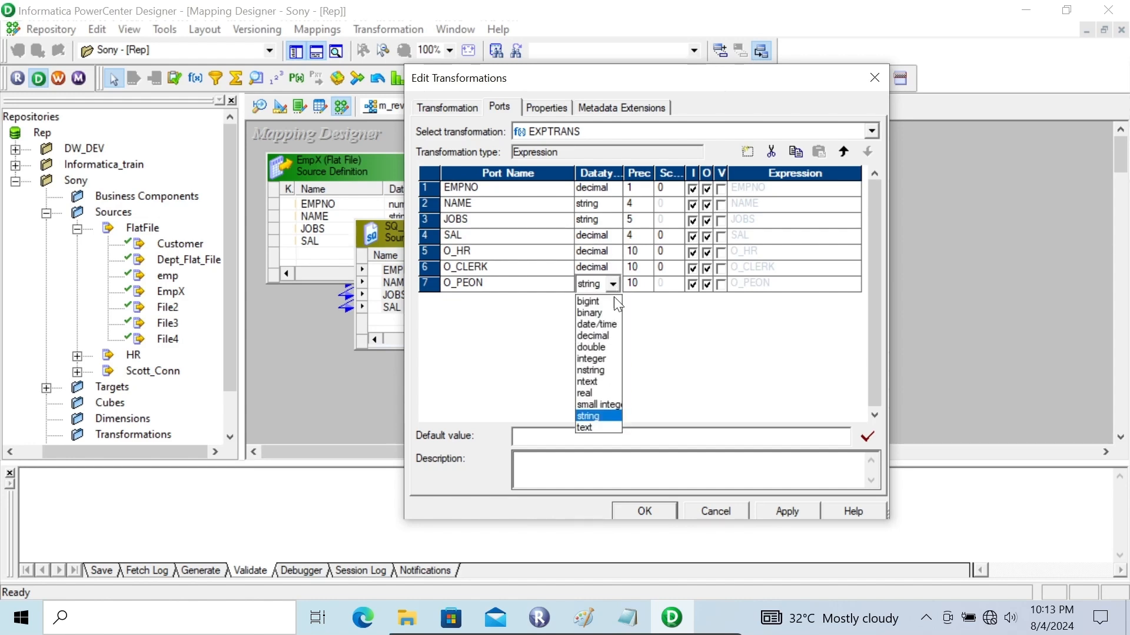
pyautogui.click(594, 336)
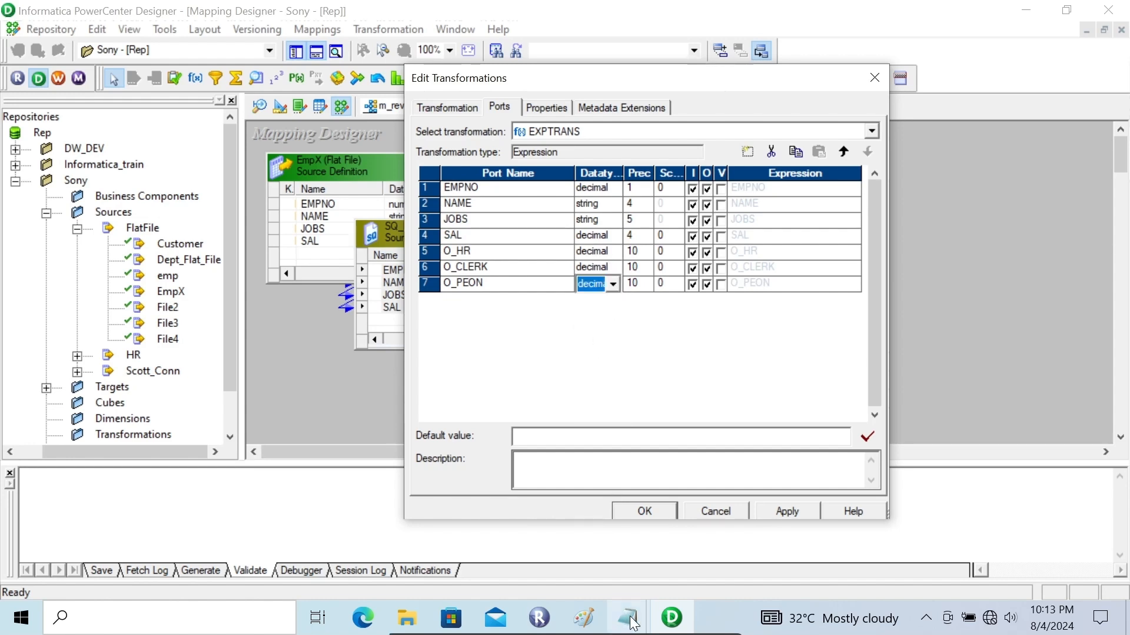
# - Compare the EmpX source rows with the dummy_z1 target layout in Notepad, and minimize both files
pyautogui.moveTo(630, 621)
pyautogui.click(532, 540)
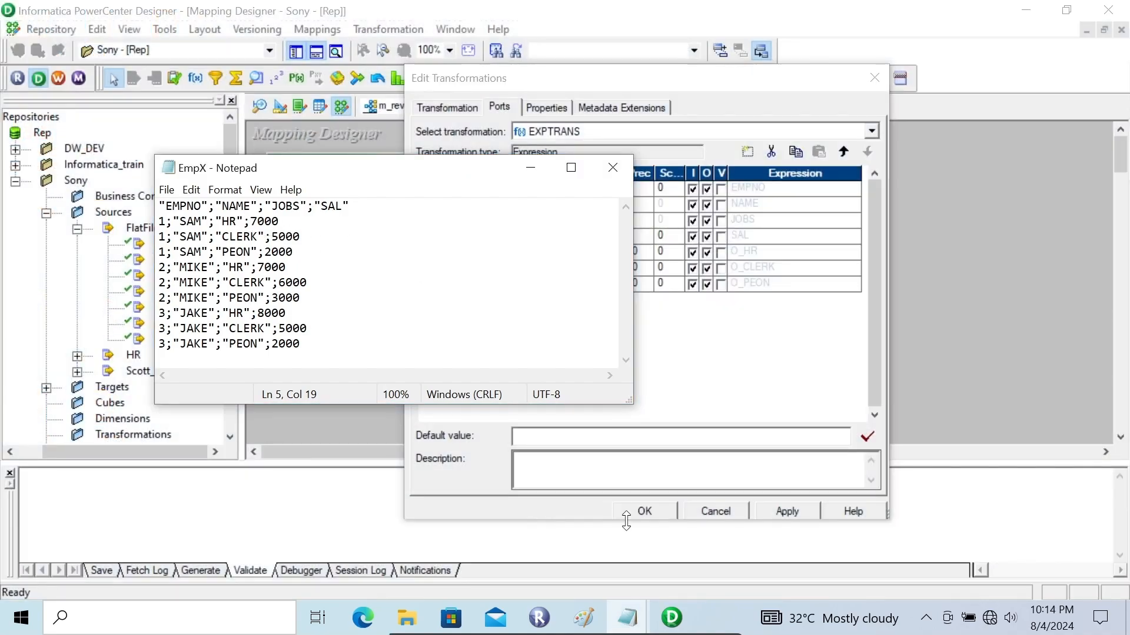
pyautogui.moveTo(628, 618)
pyautogui.click(695, 576)
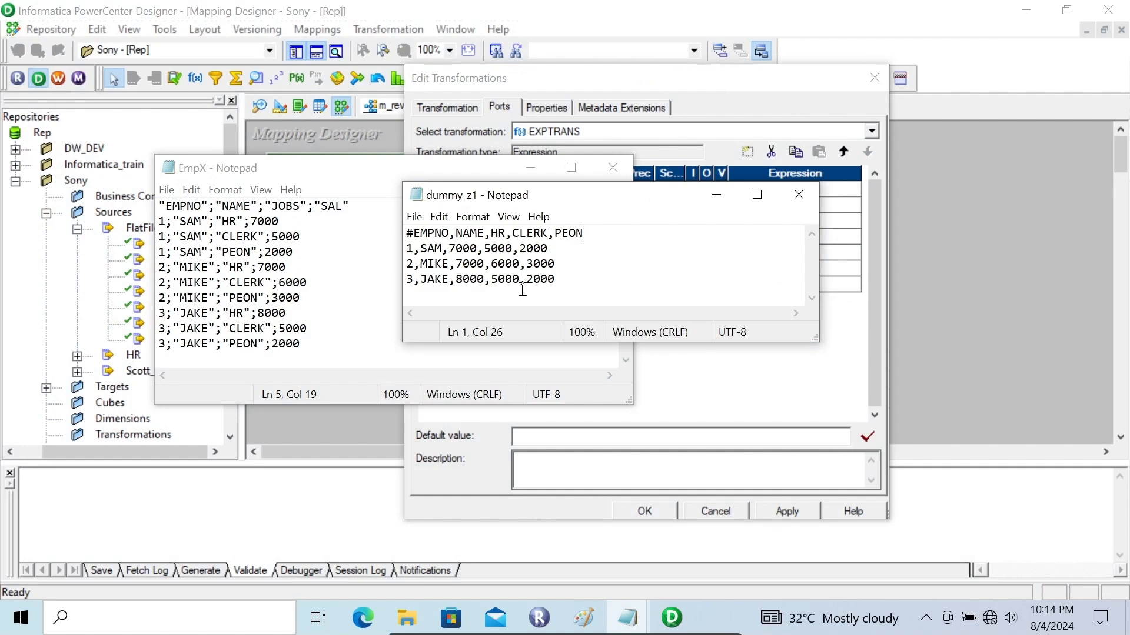
pyautogui.click(716, 194)
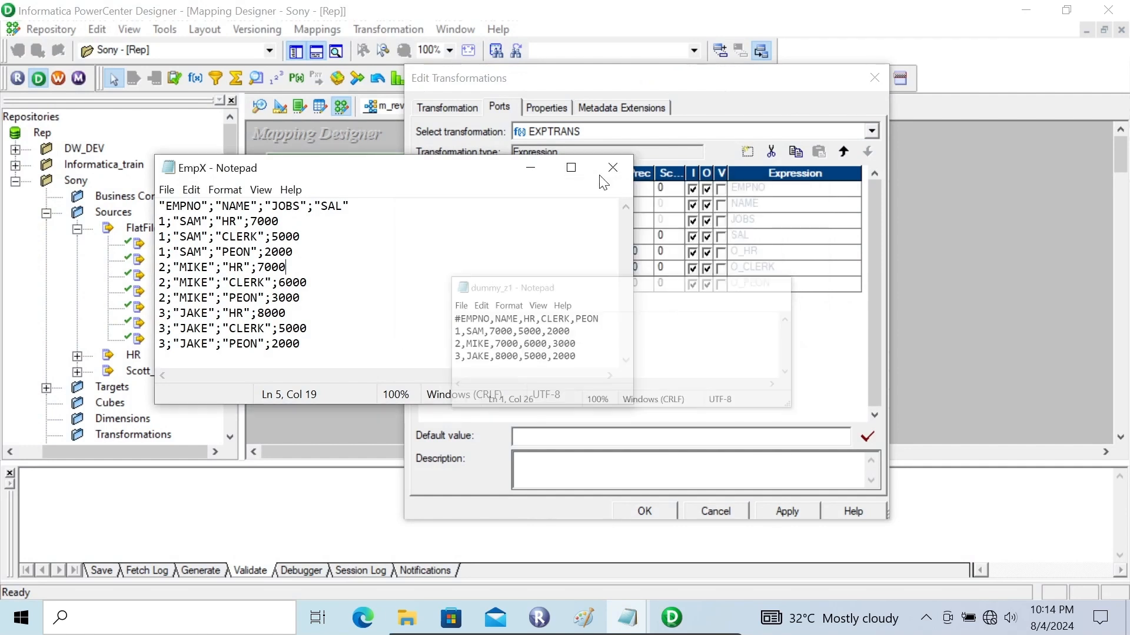
pyautogui.click(532, 170)
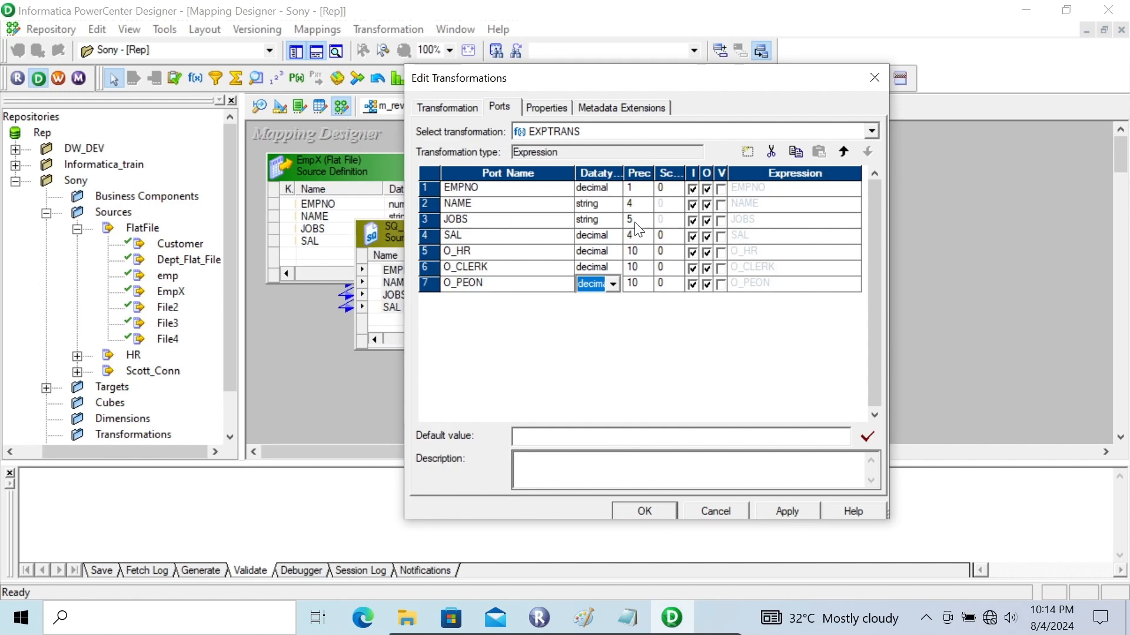
# - Make O_HR, O_CLERK and O_PEON output-only ports by disabling their input option
pyautogui.click(693, 252)
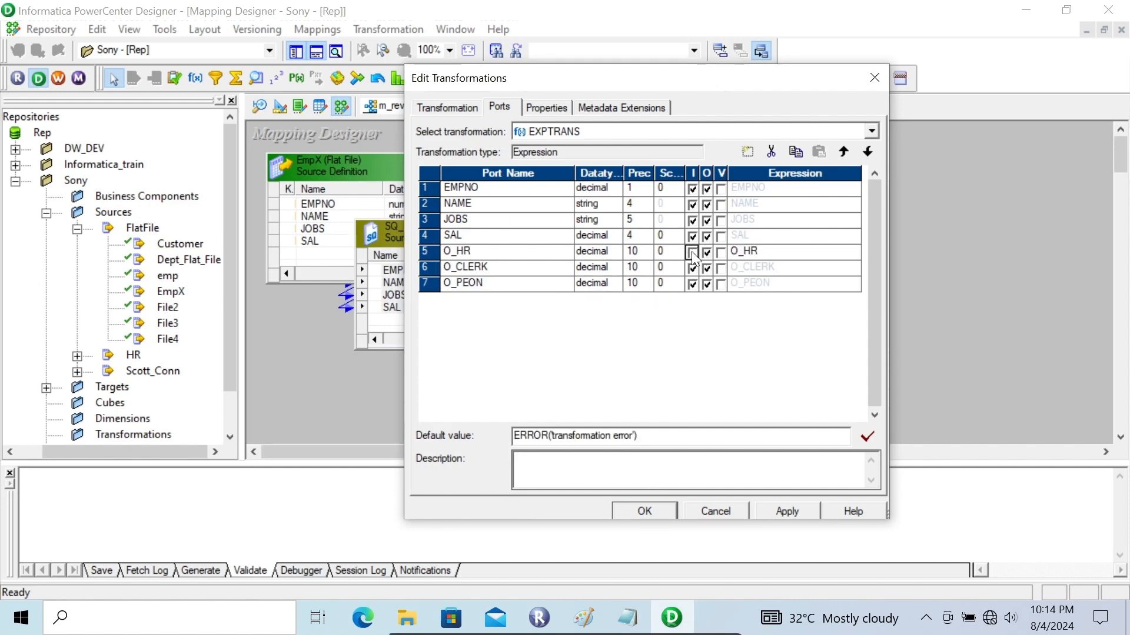
pyautogui.click(693, 269)
pyautogui.click(692, 284)
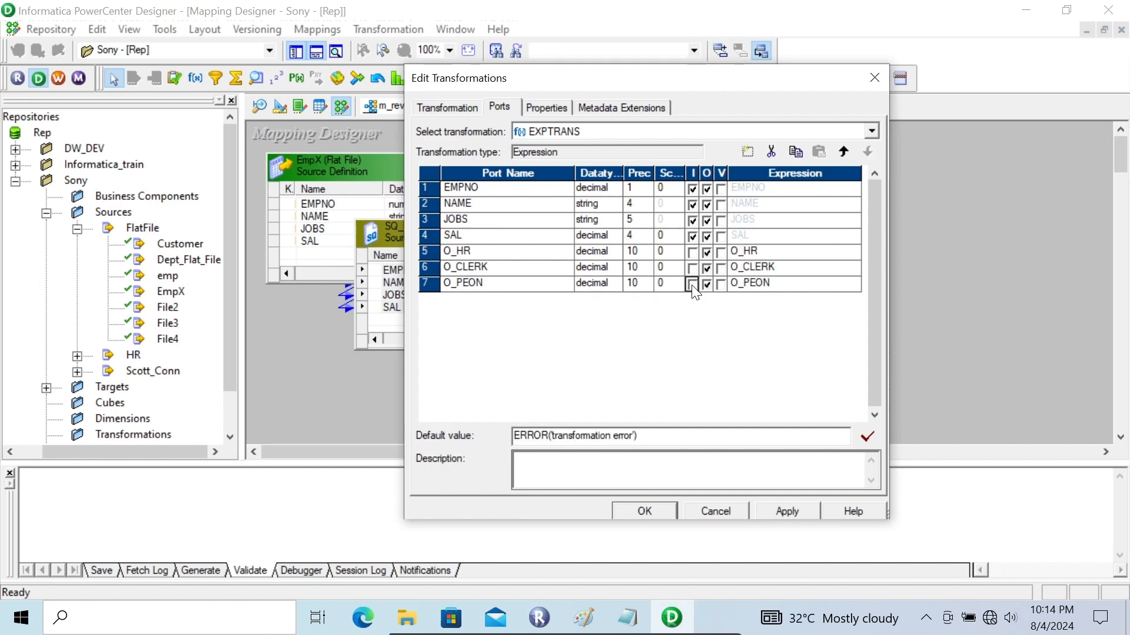
# - Set the O_HR port's expression to IIF(JOBS='HR',SAL,NULL), and copy the formula for reuse
pyautogui.click(853, 250)
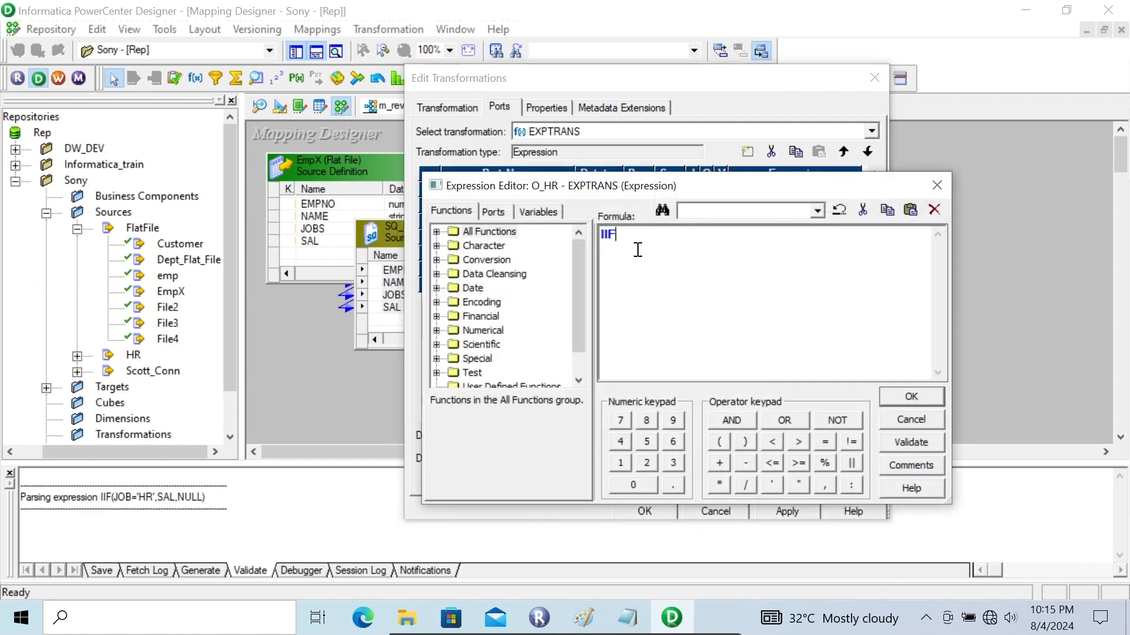
pyautogui.click(496, 212)
pyautogui.doubleClick(490, 274)
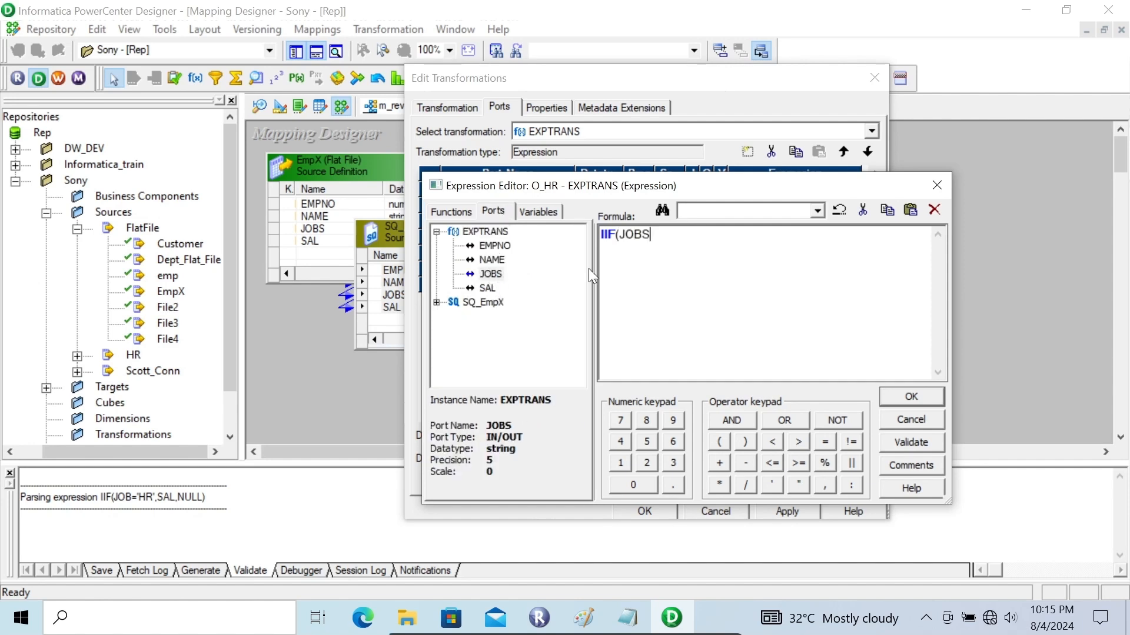
pyautogui.write("='HR',SAL,NULL")
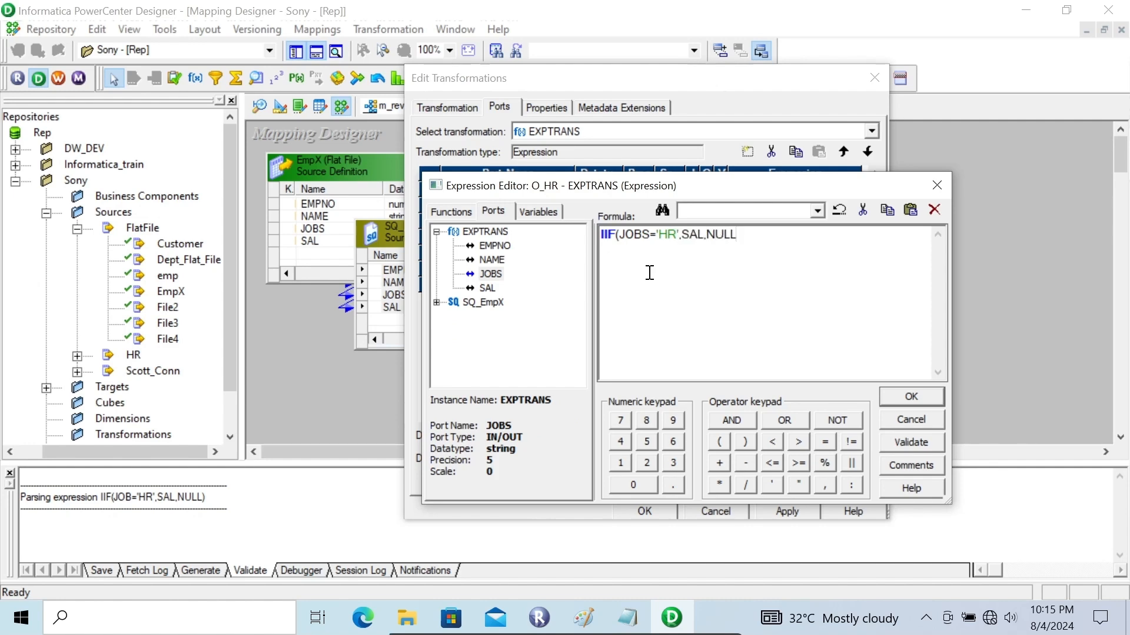
pyautogui.hotkey('ctrl', 'a')
pyautogui.hotkey('ctrl', 'c')
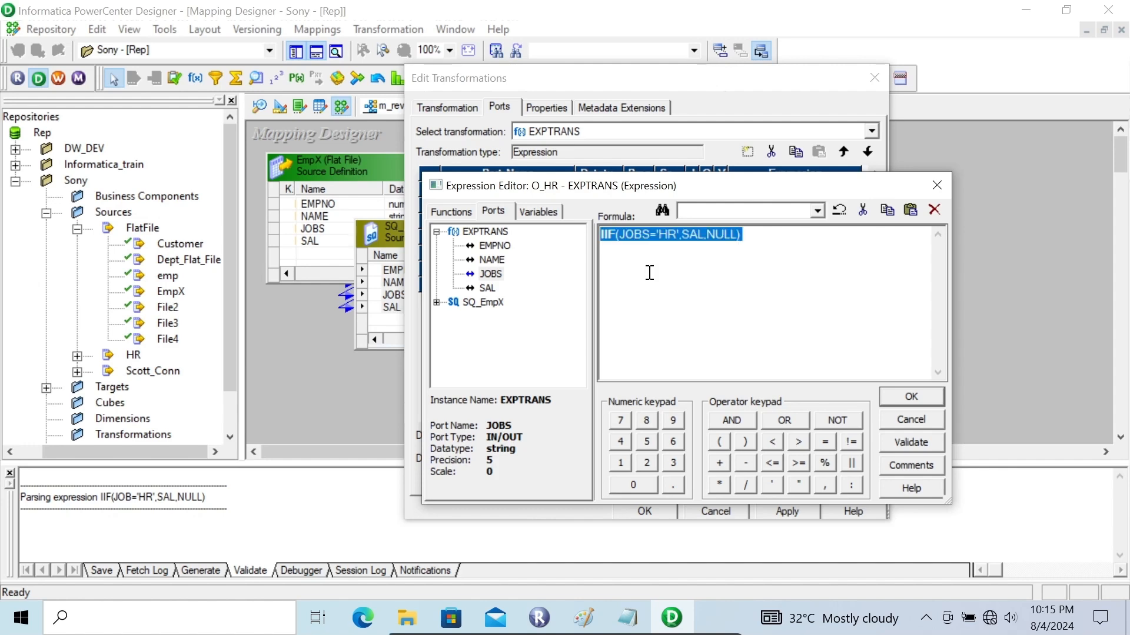
pyautogui.click(774, 259)
pyautogui.click(909, 398)
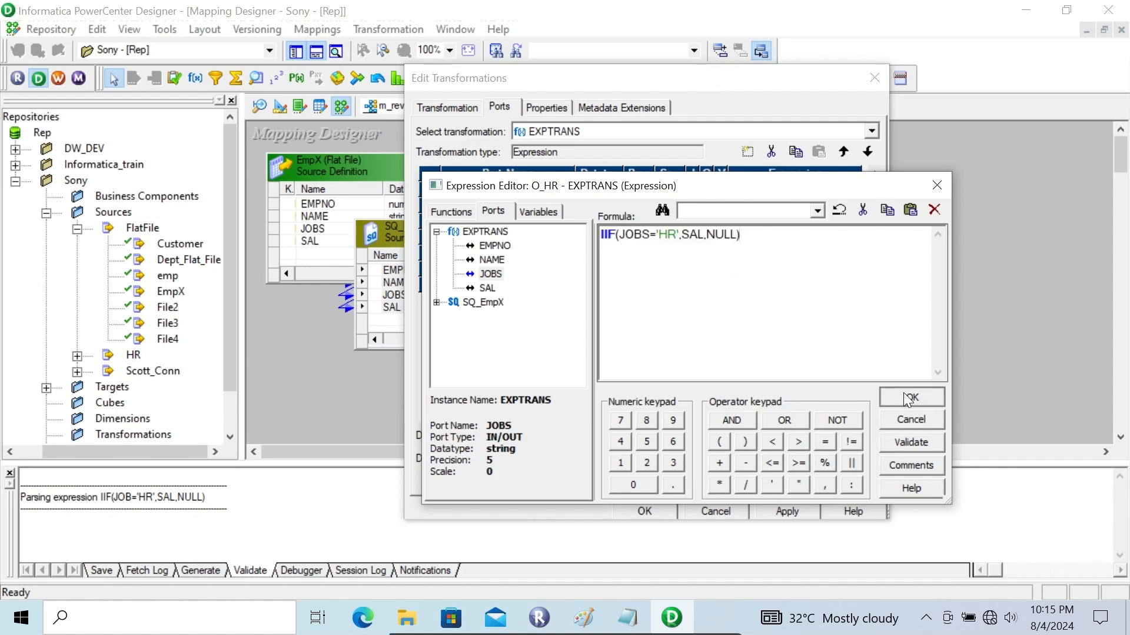
# - Set the O_CLERK port's expression to IIF(JOBS='CLERK',SAL,NULL) by reusing the copied formula
pyautogui.doubleClick(855, 267)
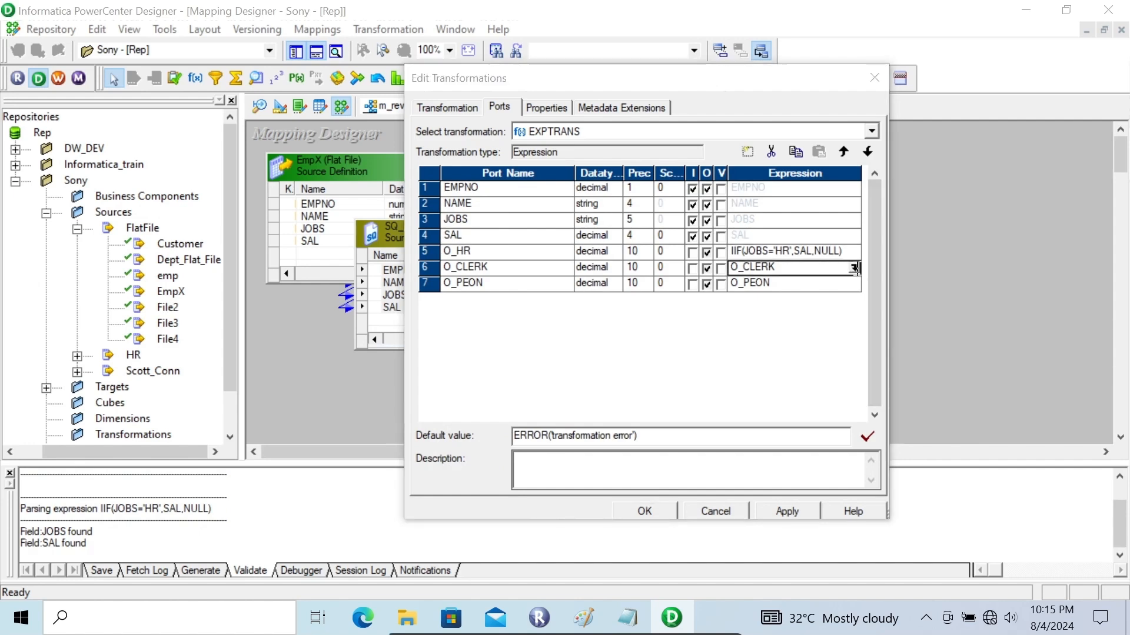
pyautogui.hotkey('ctrl', 'v')
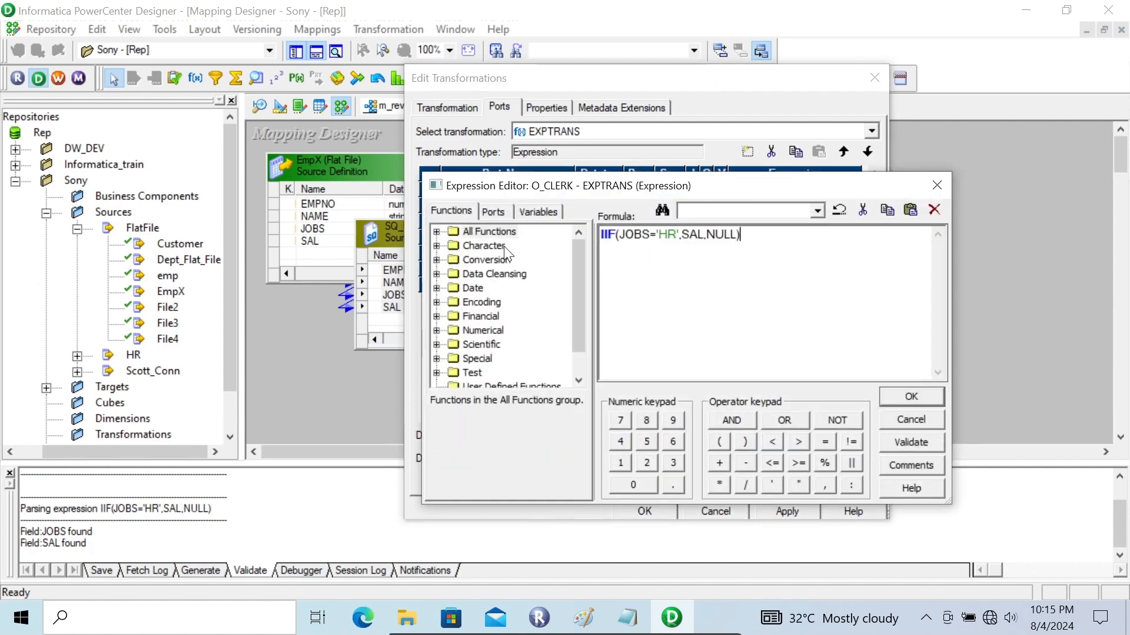
pyautogui.click(677, 236)
pyautogui.press('BackSpace')
pyautogui.press('BackSpace')
pyautogui.write('CLERK')
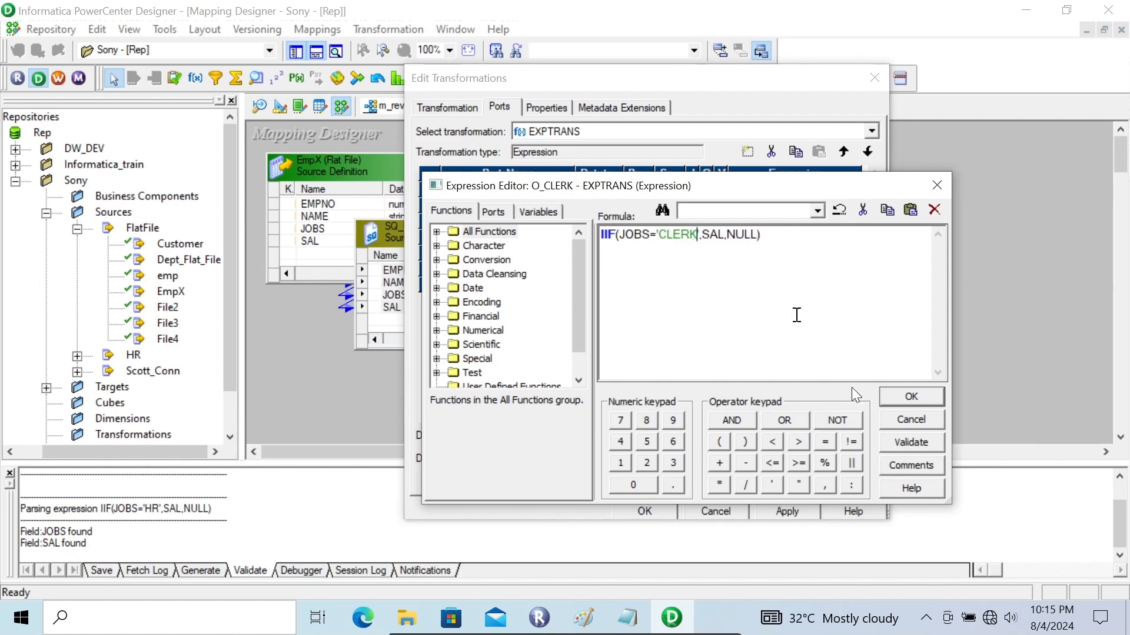
pyautogui.click(900, 403)
# - Set the O_PEON port's expression to IIF(JOBS='PEON',SAL,NULL) from the copied formula, and apply the EXPTRANS changes
pyautogui.click(854, 286)
pyautogui.click(853, 286)
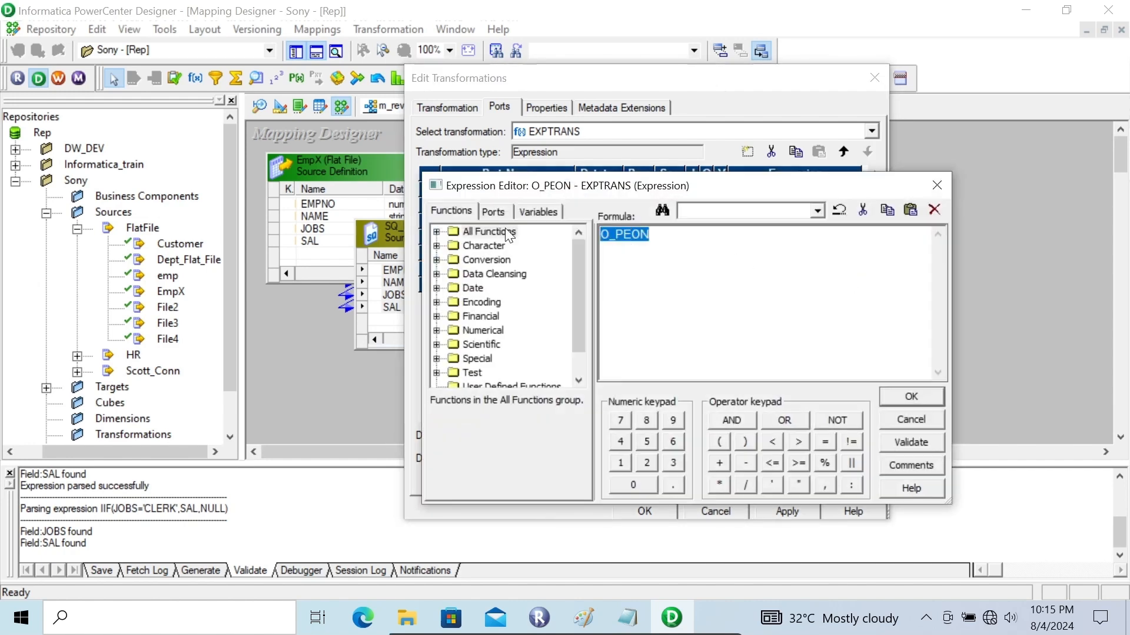
pyautogui.hotkey('ctrl', 'v')
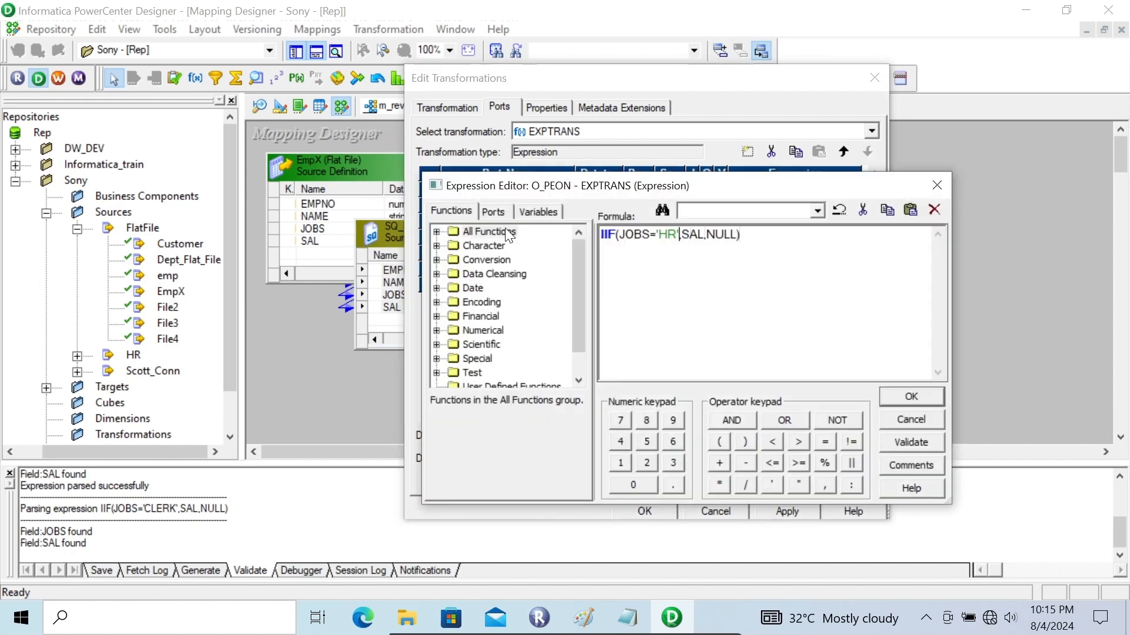
pyautogui.press('Delete')
pyautogui.press('BackSpace')
pyautogui.write('PEON')
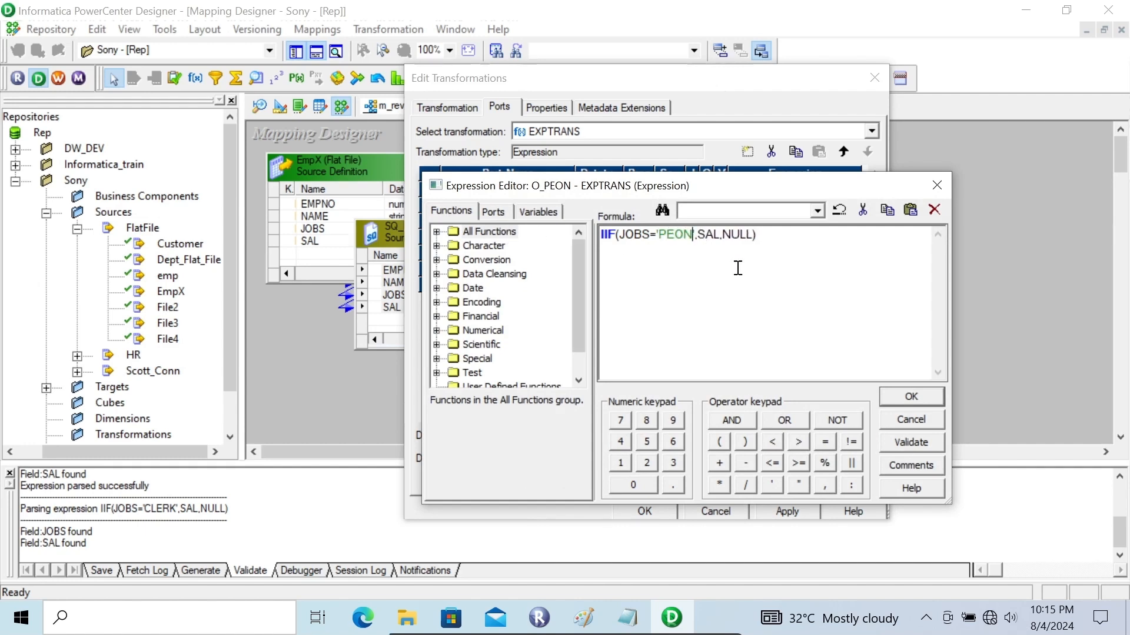
pyautogui.click(903, 396)
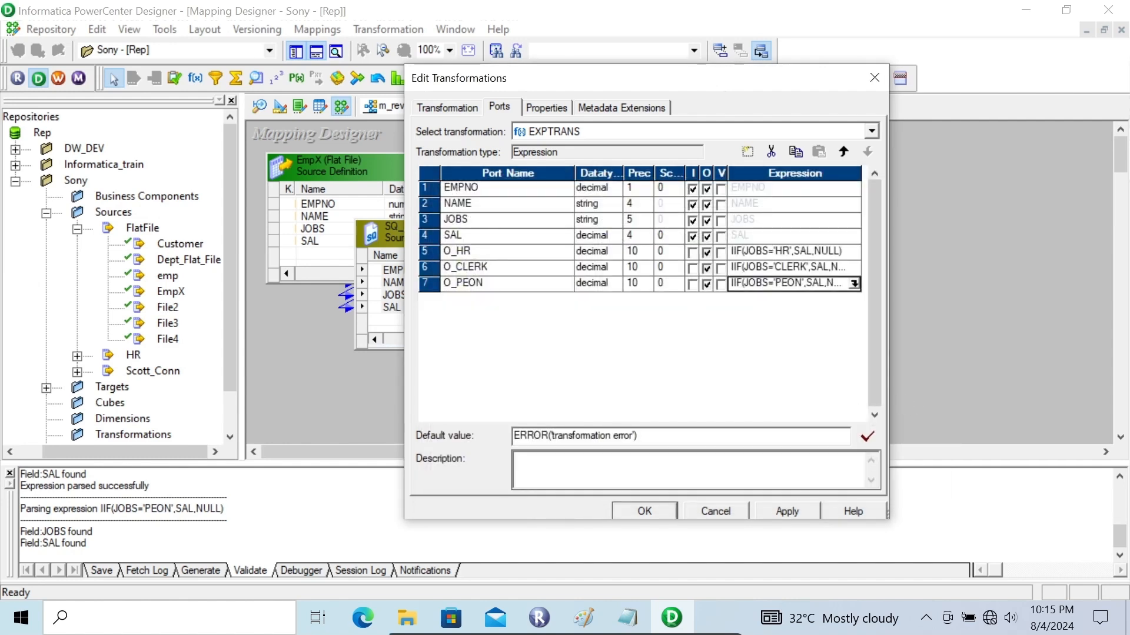
pyautogui.click(789, 509)
pyautogui.click(647, 510)
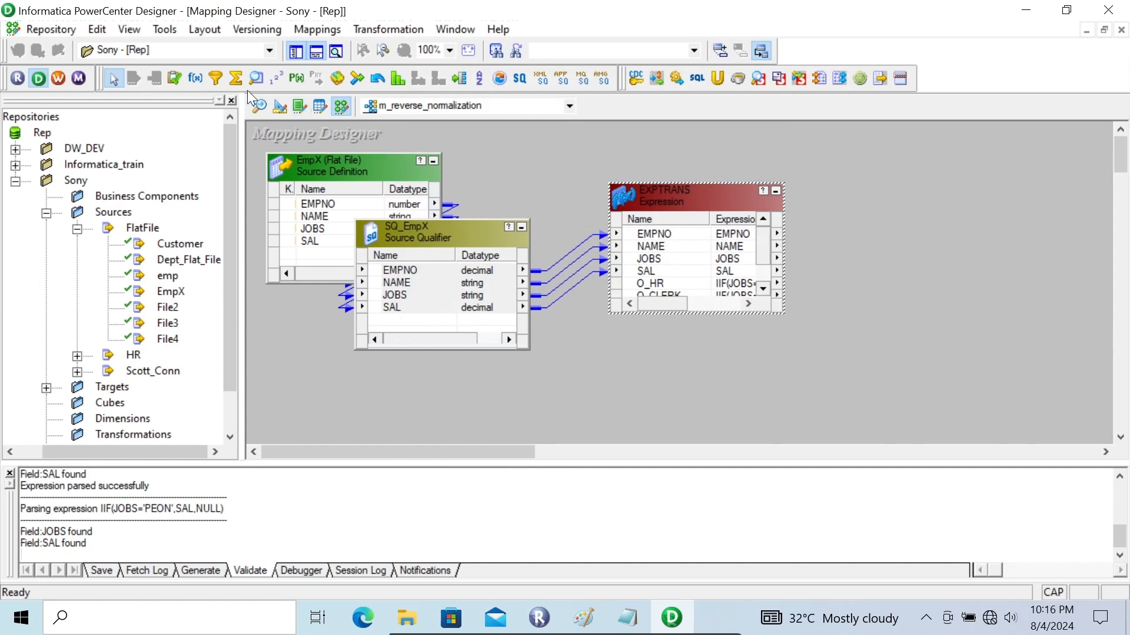
# - Add an Aggregator transformation beside EXPTRANS and link all EXPTRANS ports into it, with its full port list displayed
pyautogui.click(236, 78)
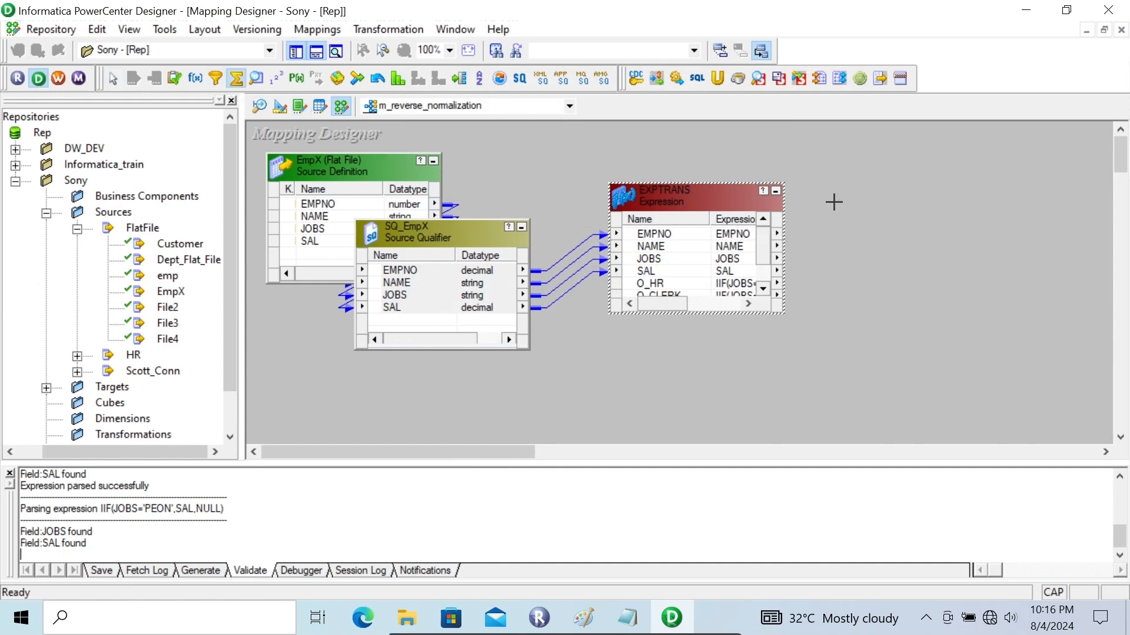
pyautogui.click(857, 184)
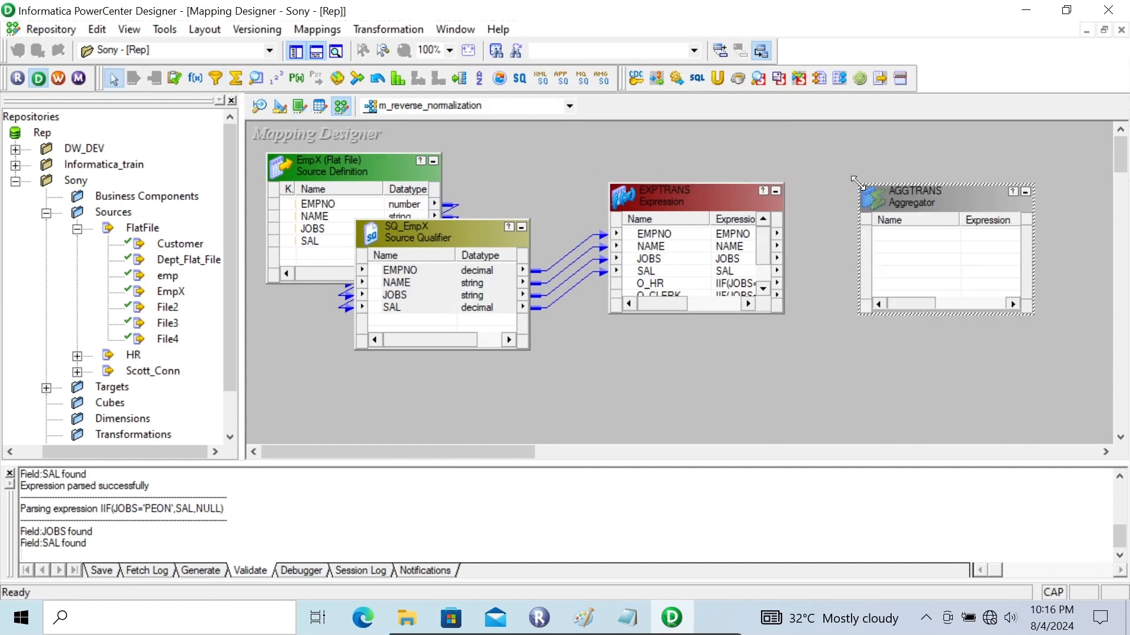
pyautogui.click(680, 234)
pyautogui.rightClick(678, 232)
pyautogui.click(707, 241)
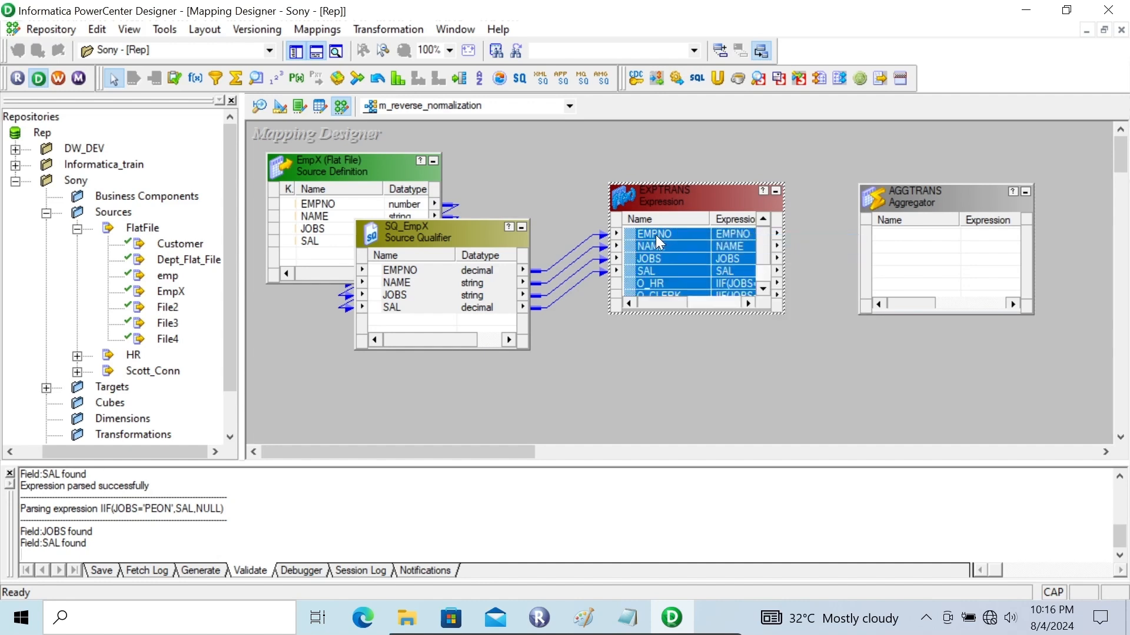
pyautogui.moveTo(635, 236); pyautogui.dragTo(906, 243)
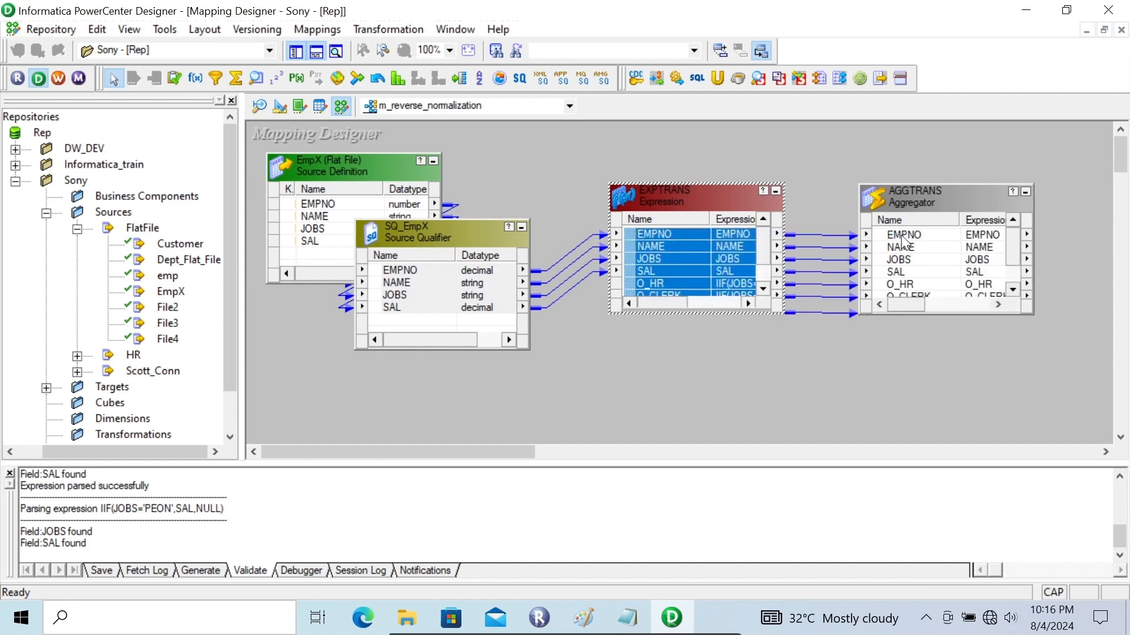
pyautogui.moveTo(902, 186); pyautogui.dragTo(909, 211)
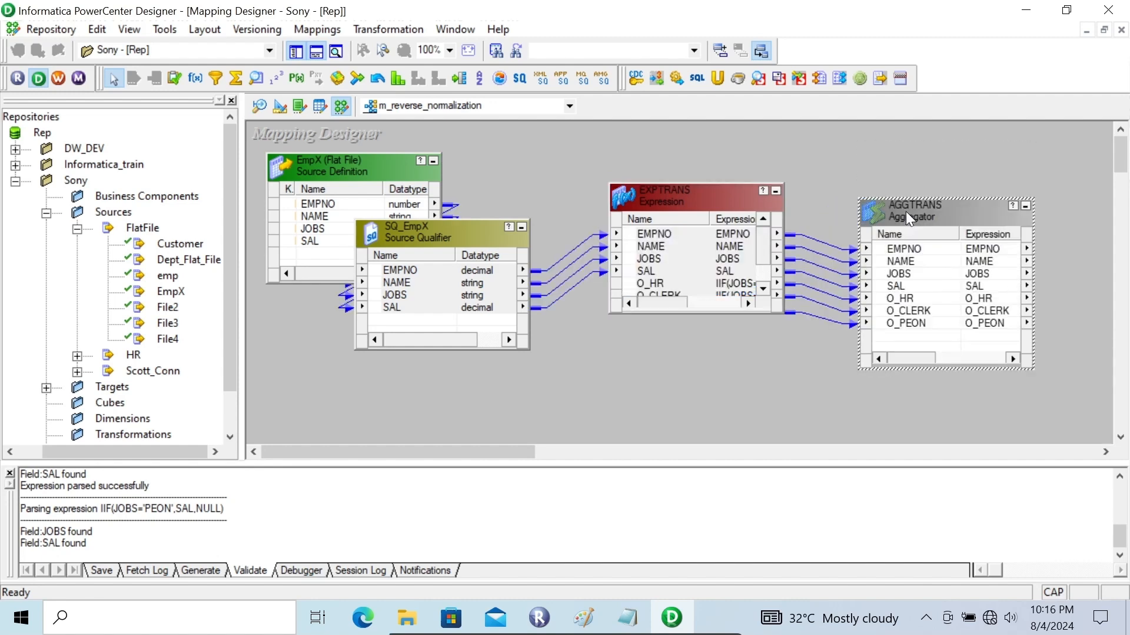
# - Open the AGGTRANS port definitions for editing and add three new ports below O_PEON
pyautogui.doubleClick(907, 213)
pyautogui.click(494, 107)
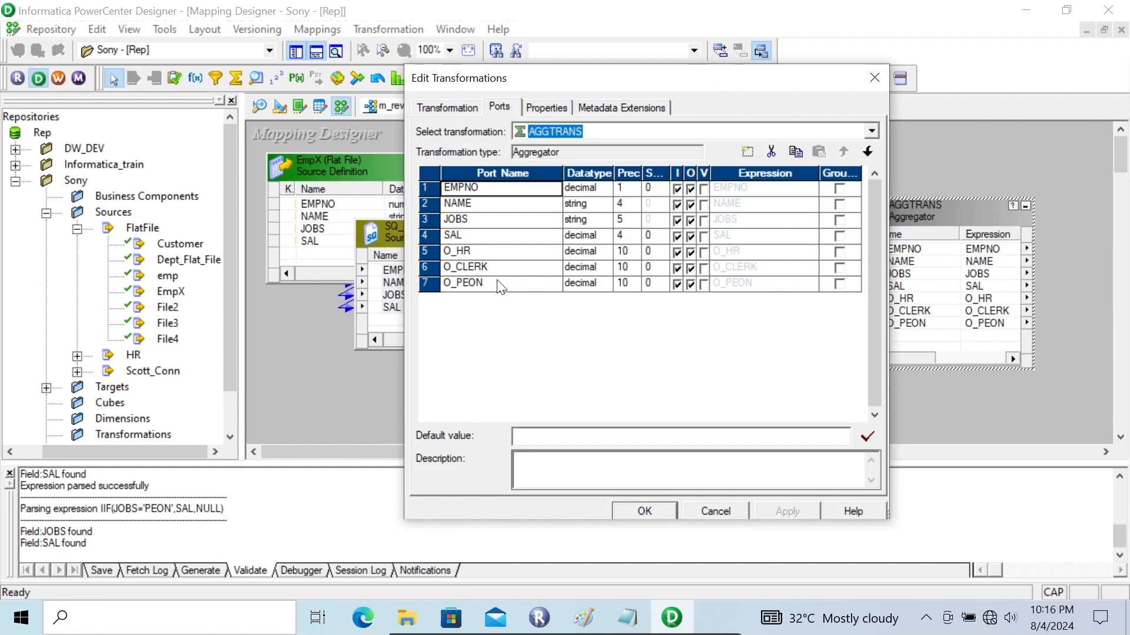
pyautogui.click(499, 285)
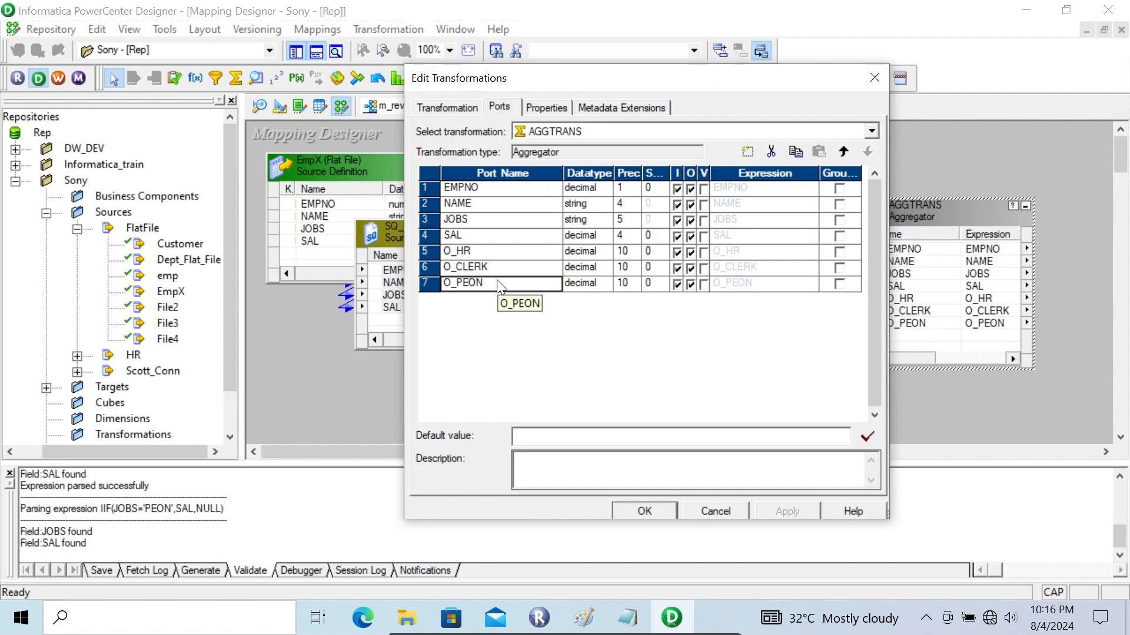
pyautogui.click(749, 155)
pyautogui.click(749, 155)
pyautogui.click(749, 156)
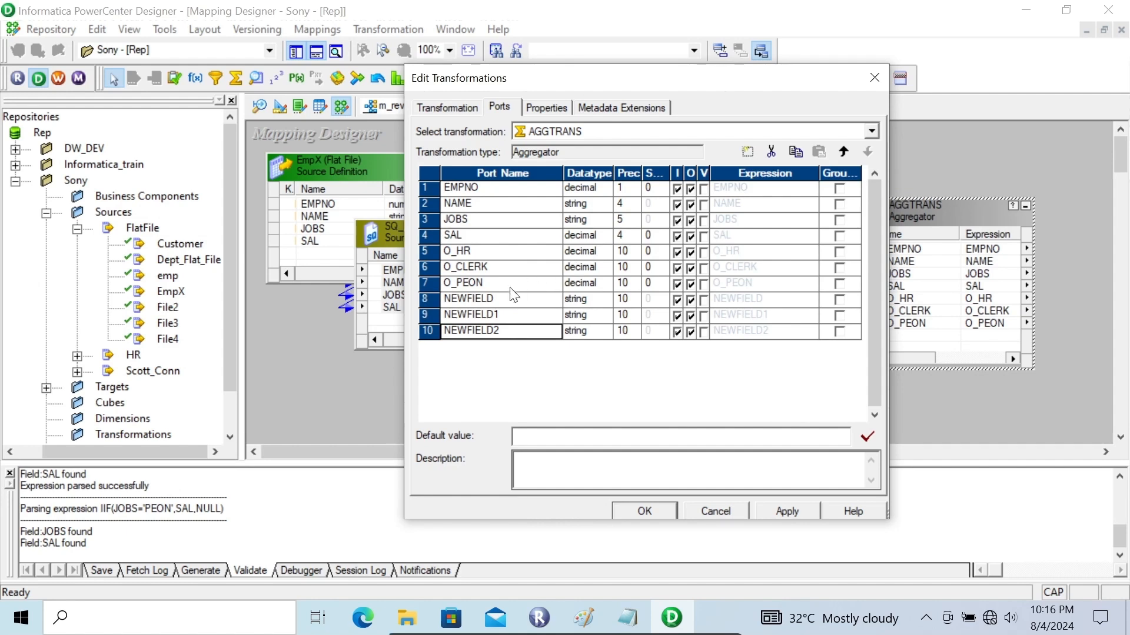
# - Rename the three new AGGTRANS ports HR, CLERK and PEON
pyautogui.click(496, 299)
pyautogui.doubleClick(496, 299)
pyautogui.write('HR')
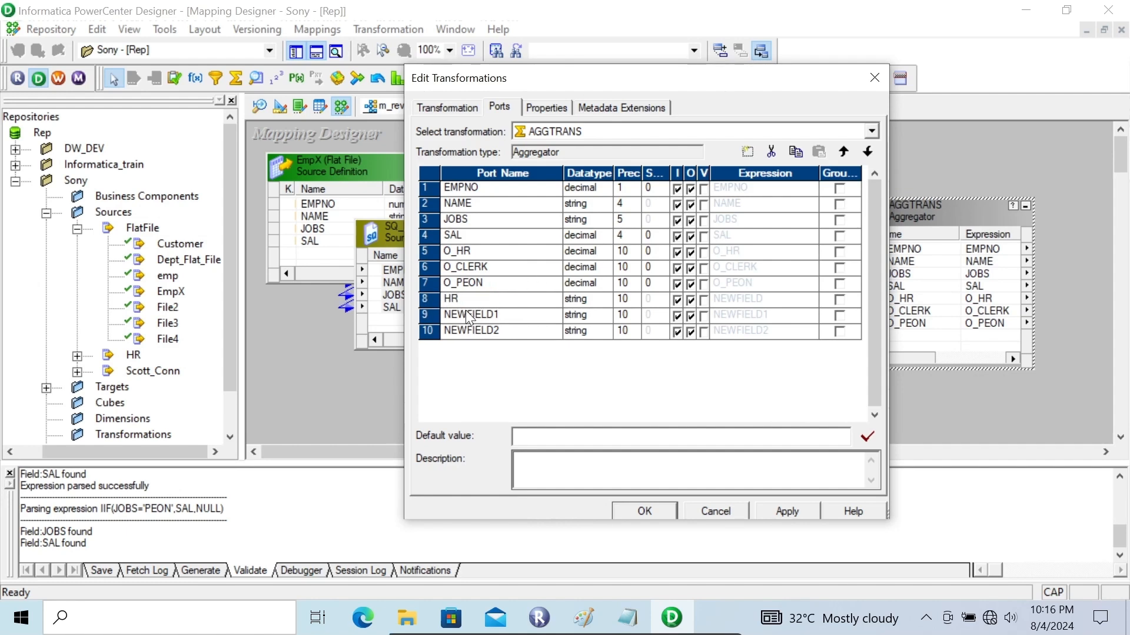
pyautogui.click(499, 314)
pyautogui.doubleClick(499, 314)
pyautogui.write('CLERK')
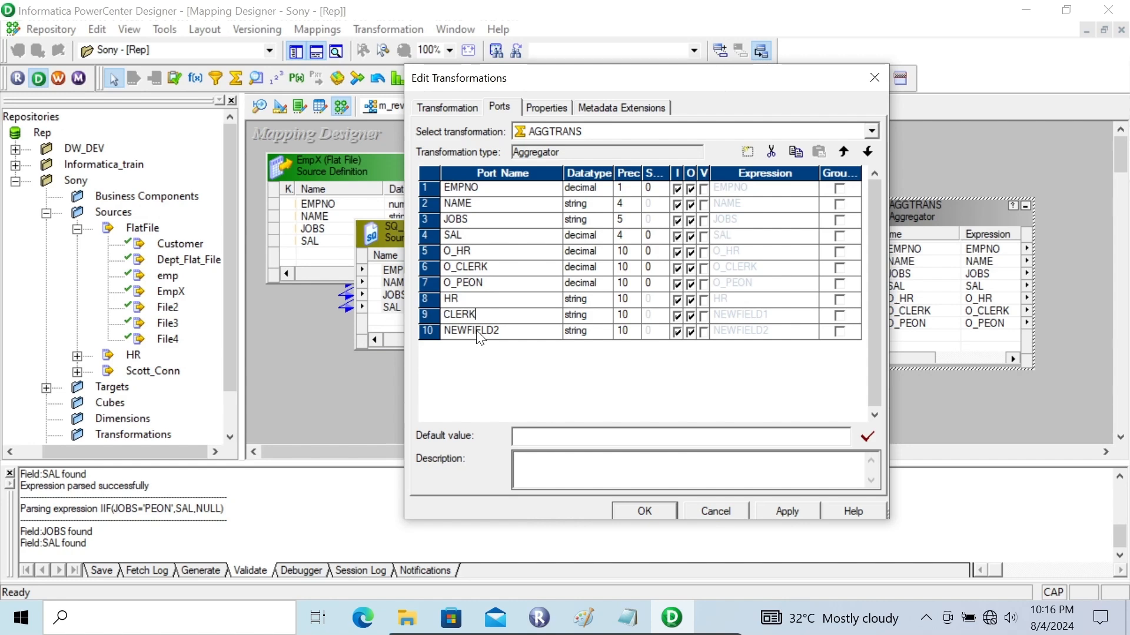
pyautogui.doubleClick(501, 331)
pyautogui.write('PEON')
# - Set the datatype of the HR, CLERK and PEON ports in AGGTRANS to decimal
pyautogui.click(587, 298)
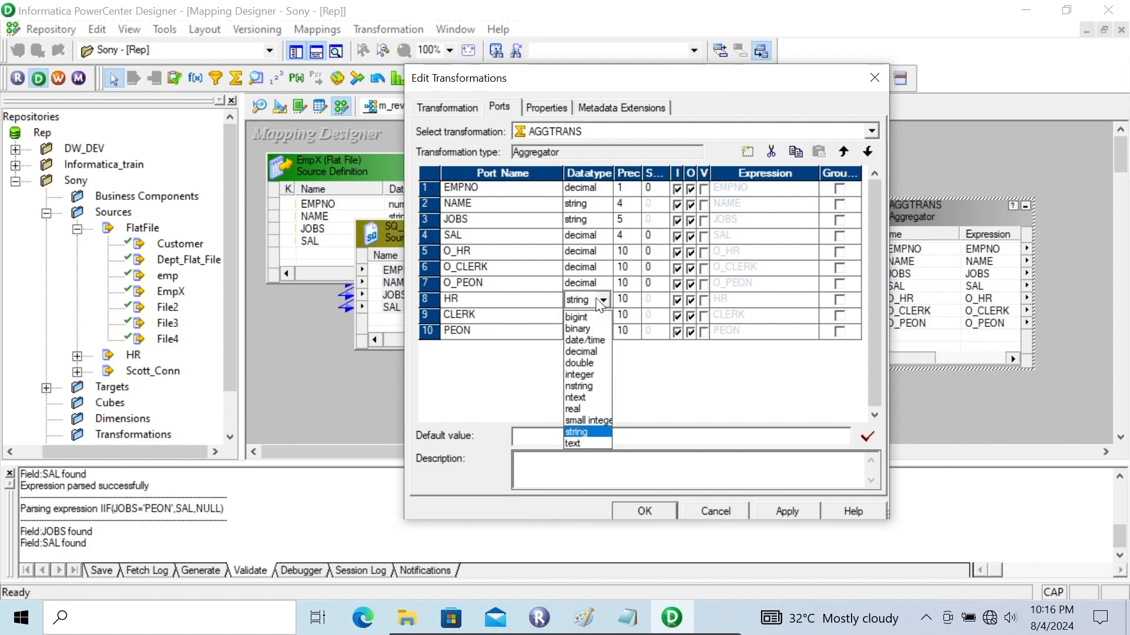
pyautogui.click(583, 351)
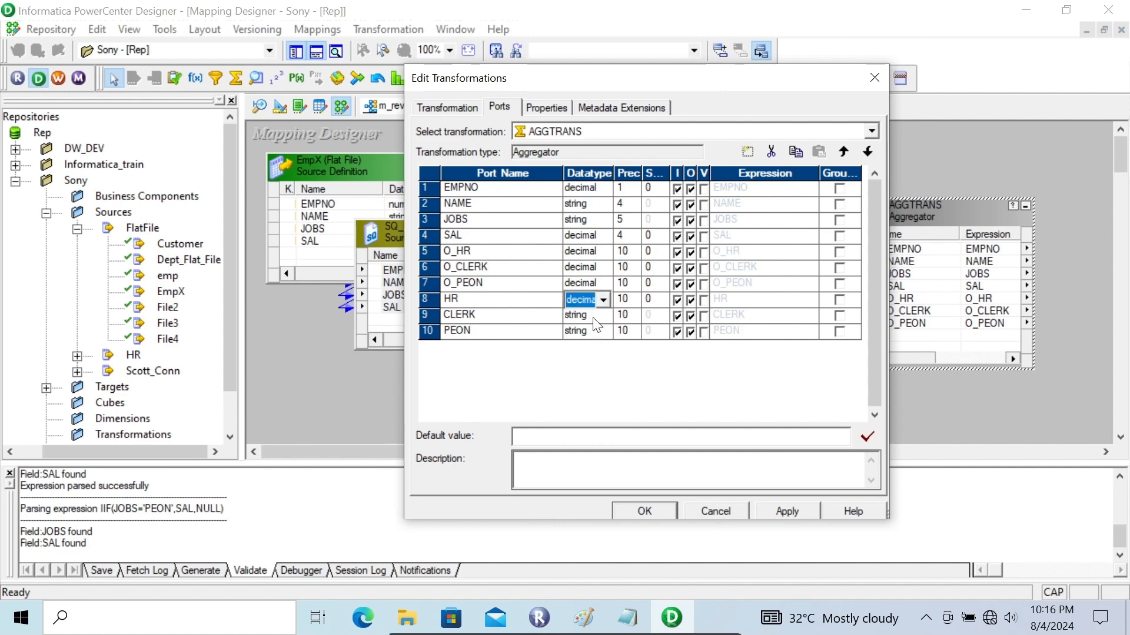
pyautogui.click(591, 316)
pyautogui.click(585, 362)
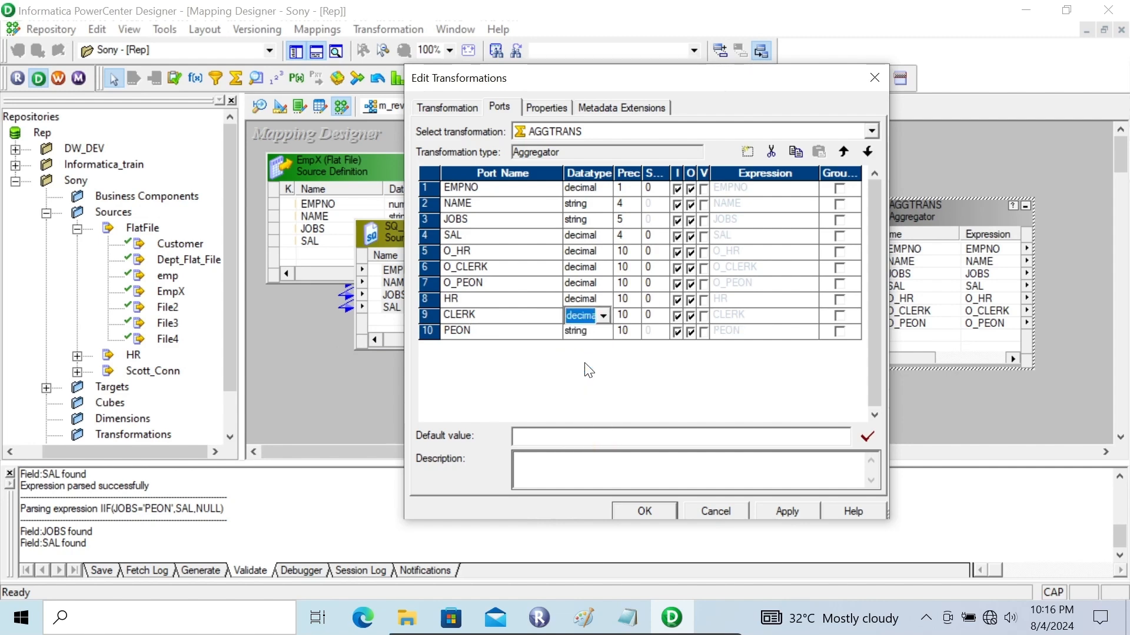
pyautogui.click(598, 331)
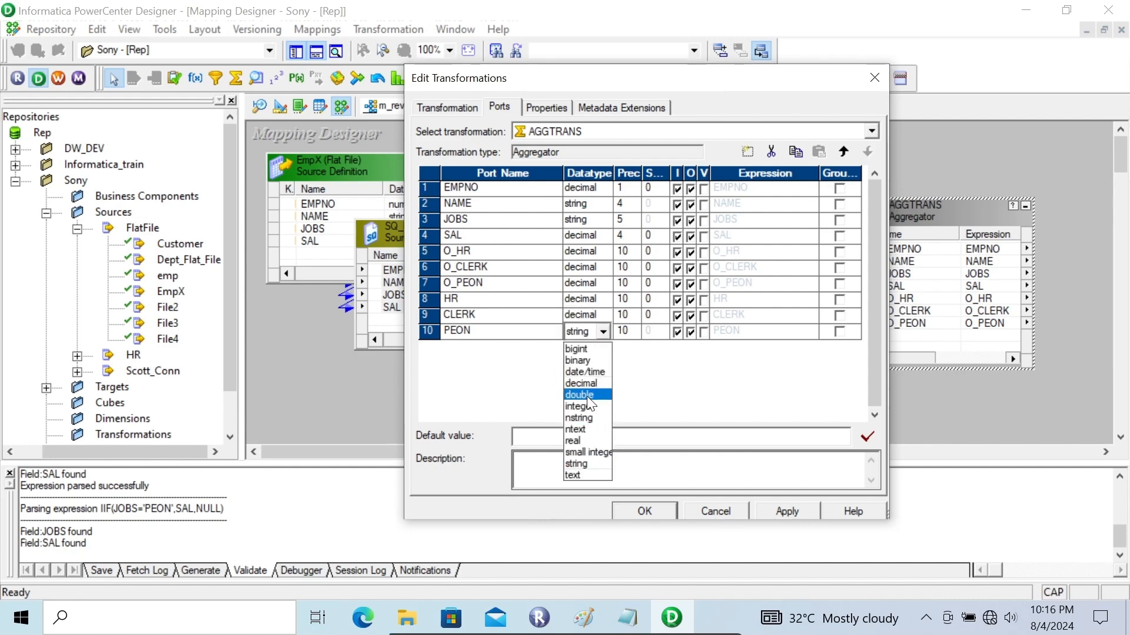
pyautogui.click(589, 385)
# - Make the HR, CLERK and PEON ports in AGGTRANS output-only by disabling their input option
pyautogui.click(679, 302)
pyautogui.click(677, 316)
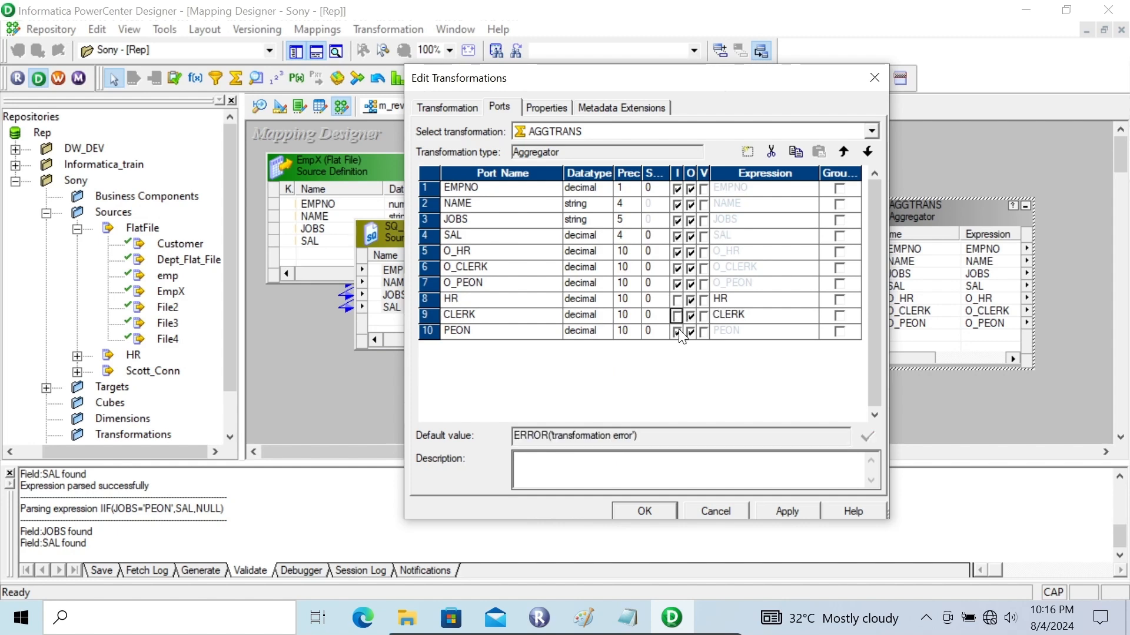
pyautogui.click(677, 332)
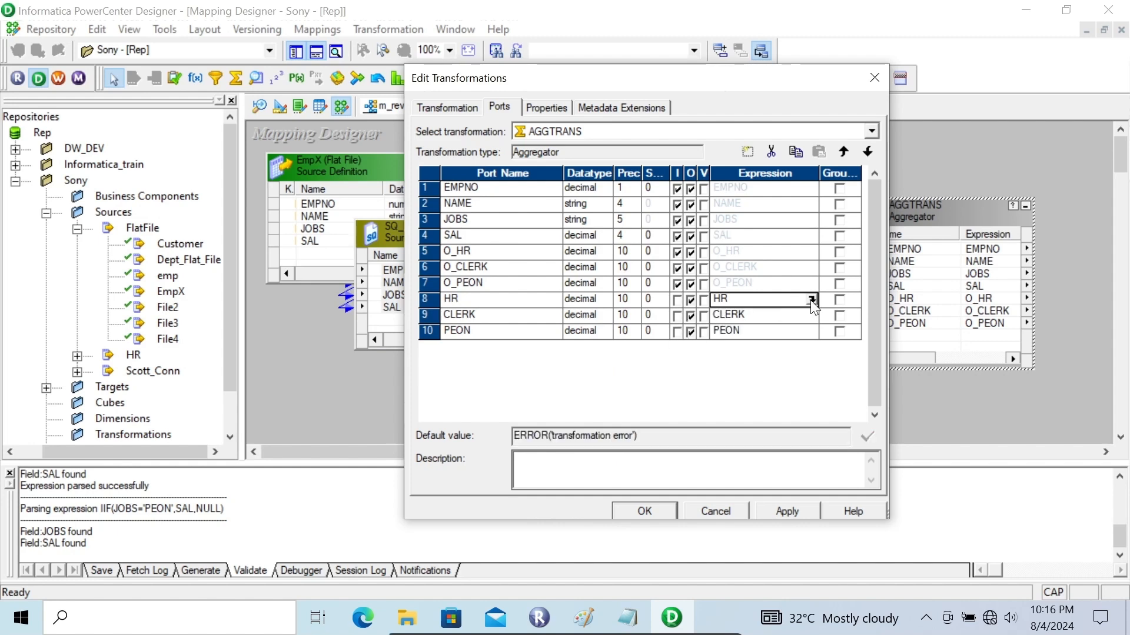
# - Set the HR port's expression in AGGTRANS to MAX(O_HR)
pyautogui.click(812, 301)
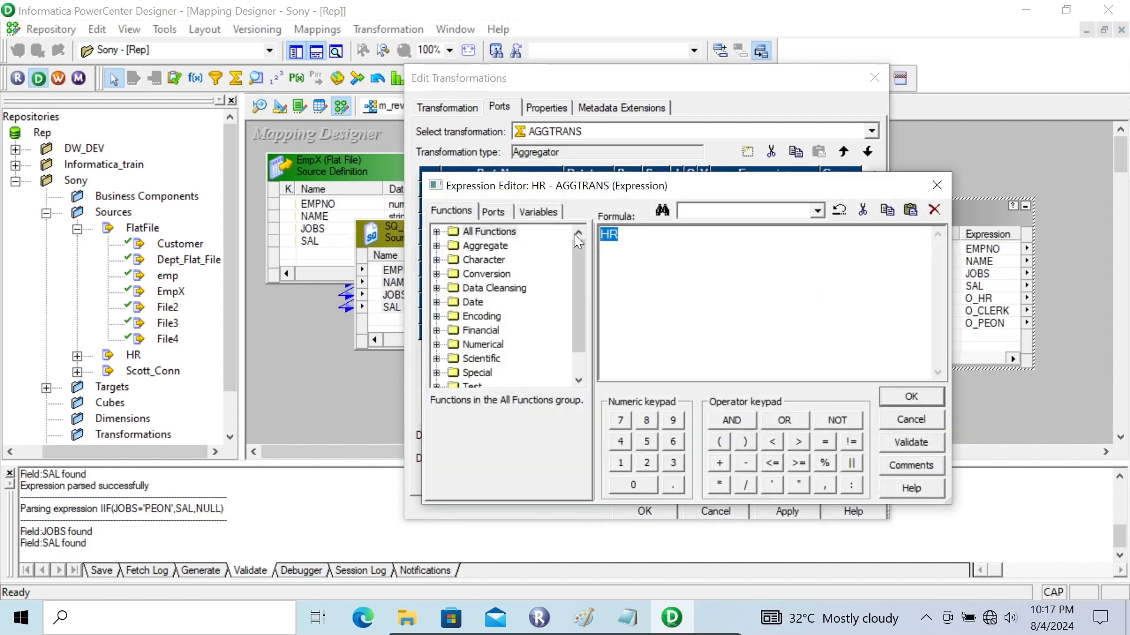
pyautogui.press('BackSpace')
pyautogui.press('BackSpace')
pyautogui.write('MAX(')
pyautogui.click(500, 210)
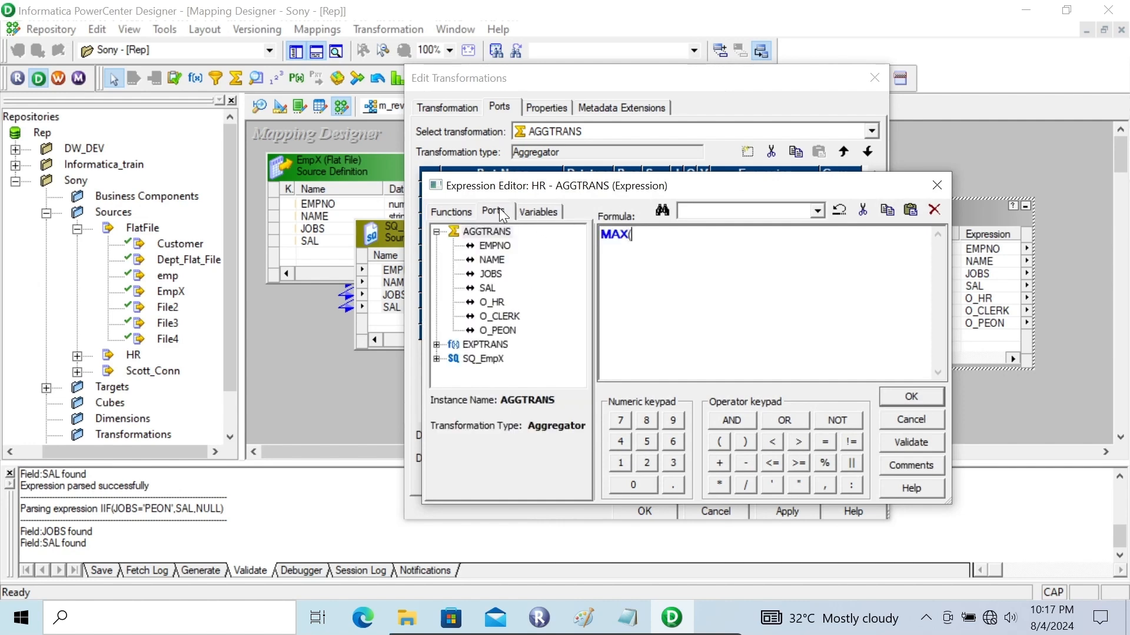
pyautogui.doubleClick(496, 300)
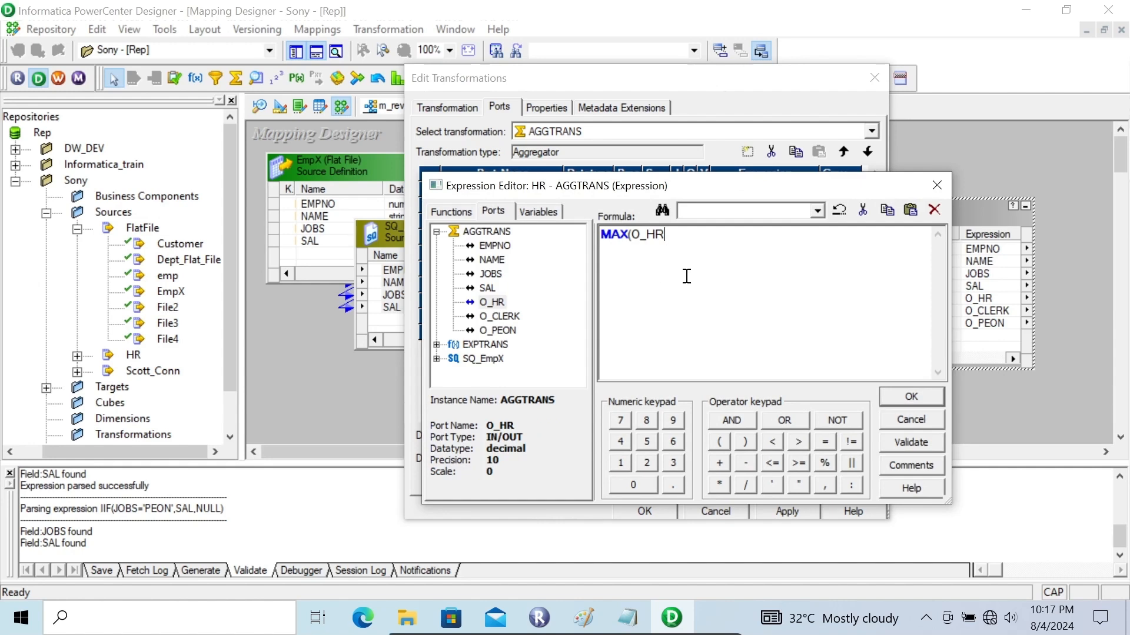
pyautogui.click(911, 396)
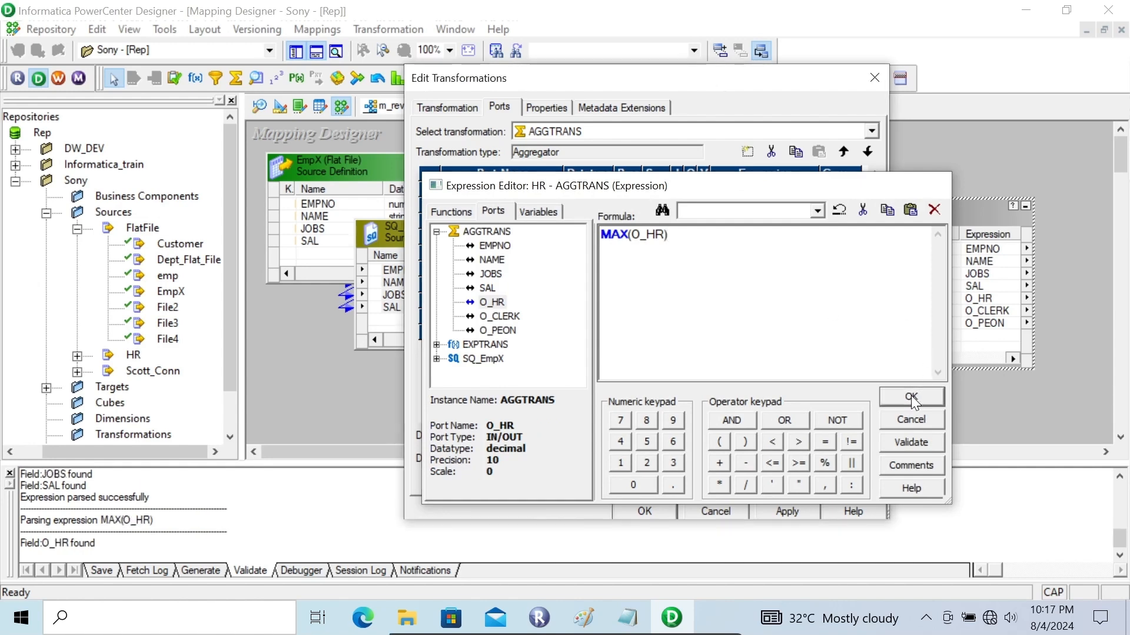
# - Set the CLERK port's expression in AGGTRANS to MAX(O_CLERK)
pyautogui.click(812, 318)
pyautogui.click(812, 318)
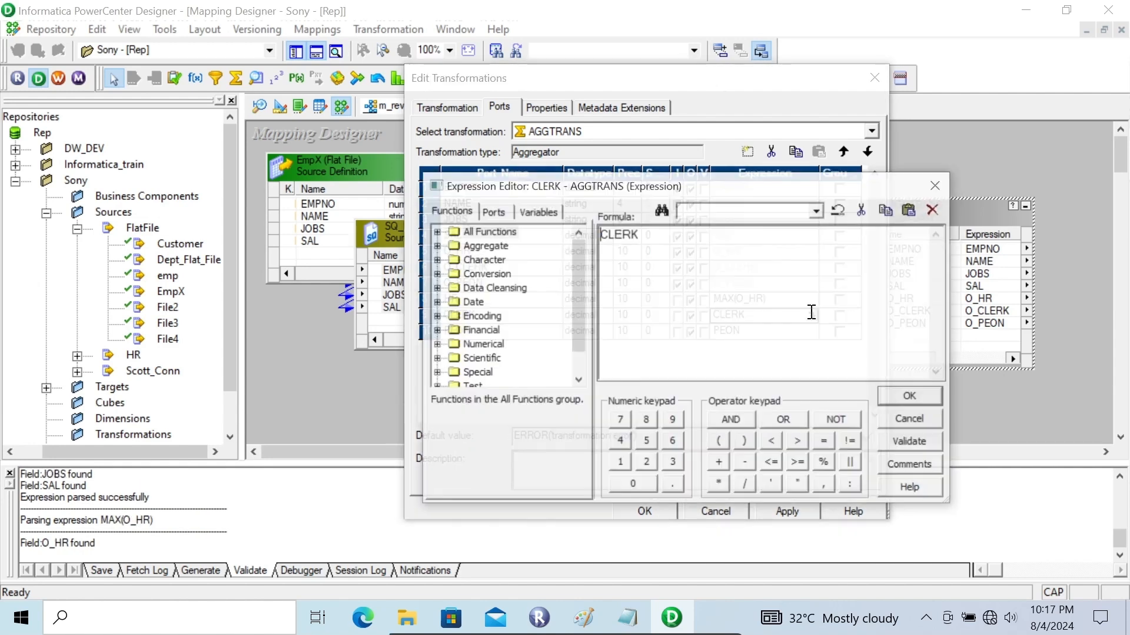
pyautogui.hotkey('ctrl', 'a')
pyautogui.write('MAX(')
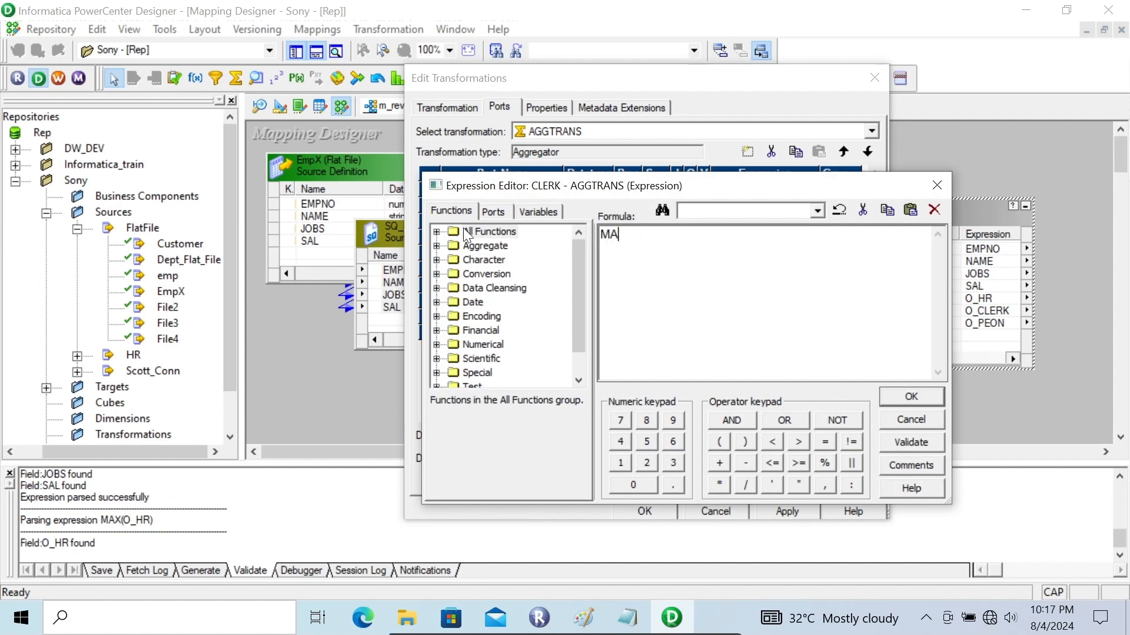
pyautogui.click(492, 212)
pyautogui.doubleClick(497, 316)
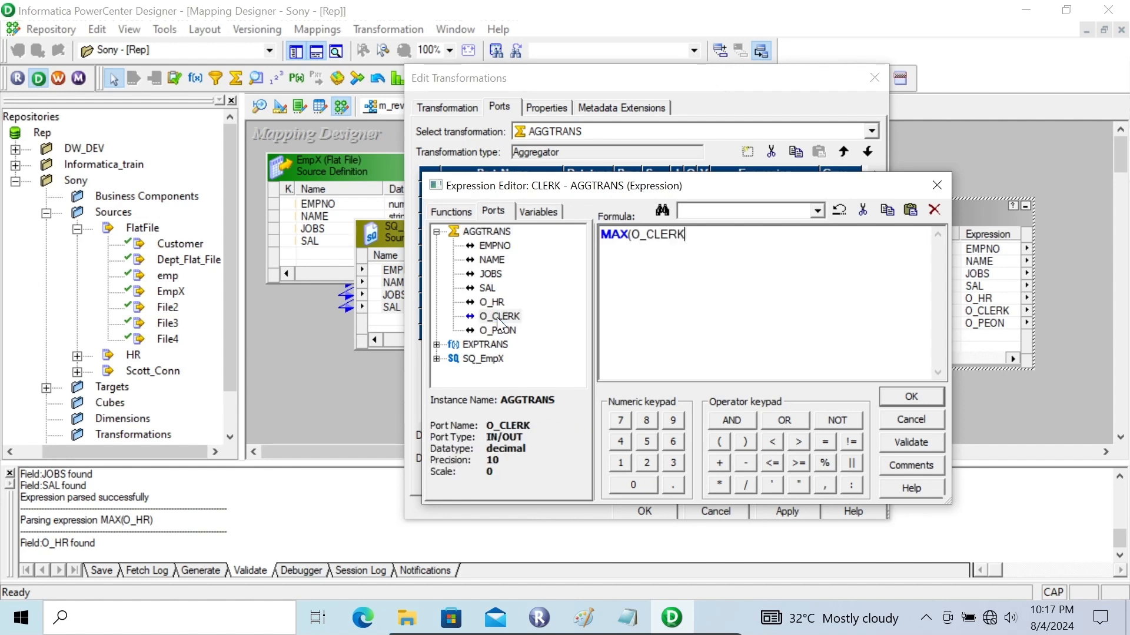
pyautogui.click(911, 397)
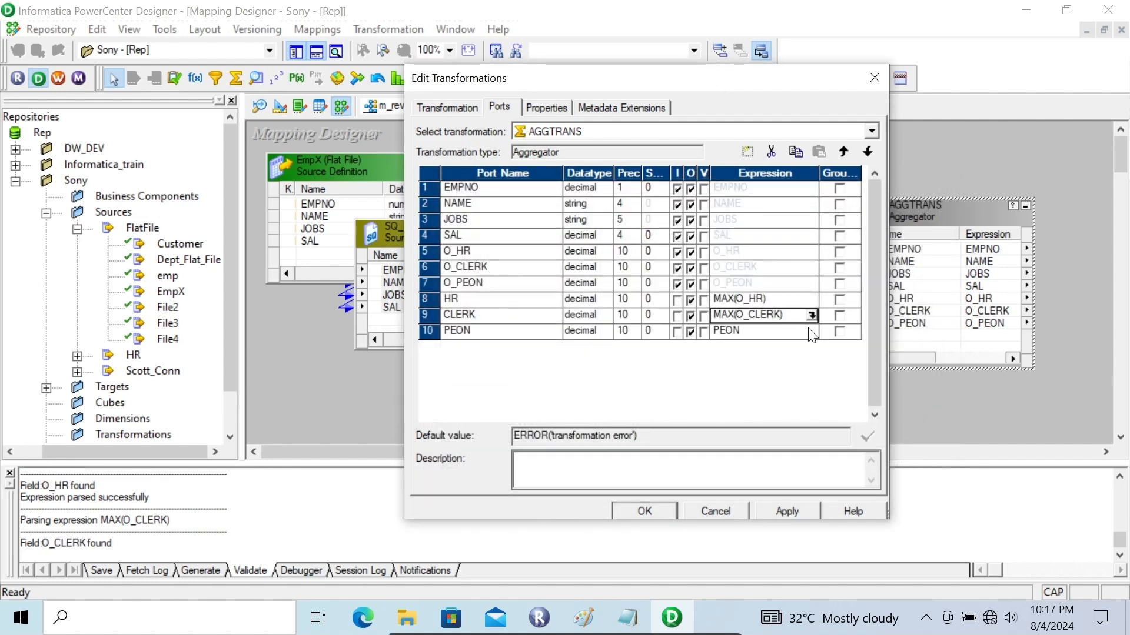
# - Set the PEON port's expression in AGGTRANS to MAX(O_PEON) and apply the transformation changes
pyautogui.click(811, 331)
pyautogui.click(812, 331)
pyautogui.hotkey('ctrl', 'a')
pyautogui.write('MAX')
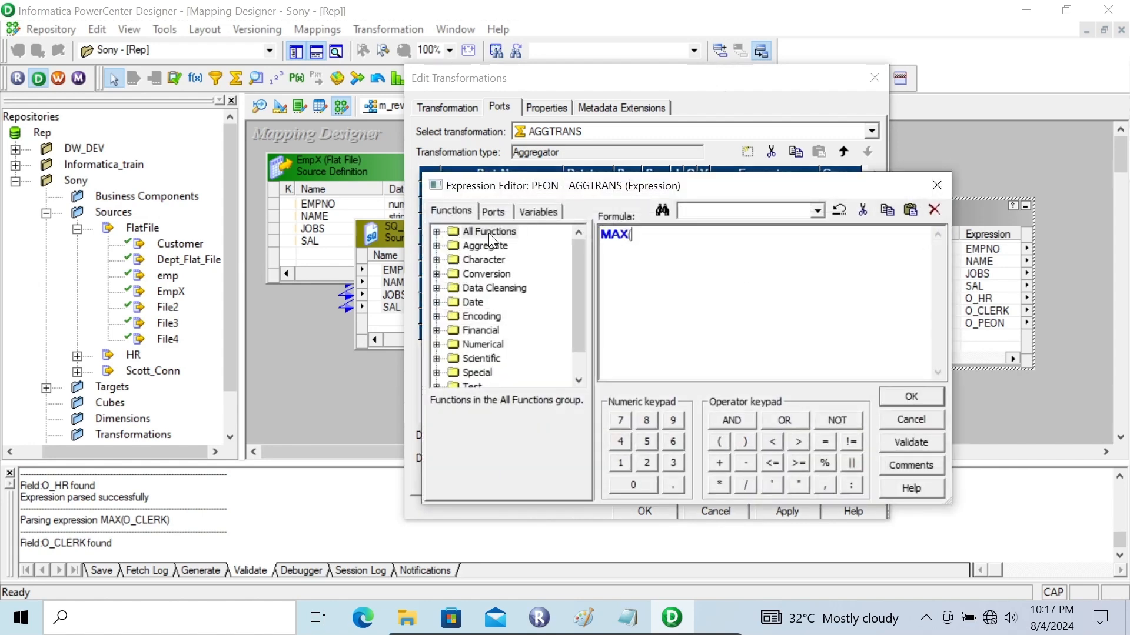
pyautogui.click(490, 211)
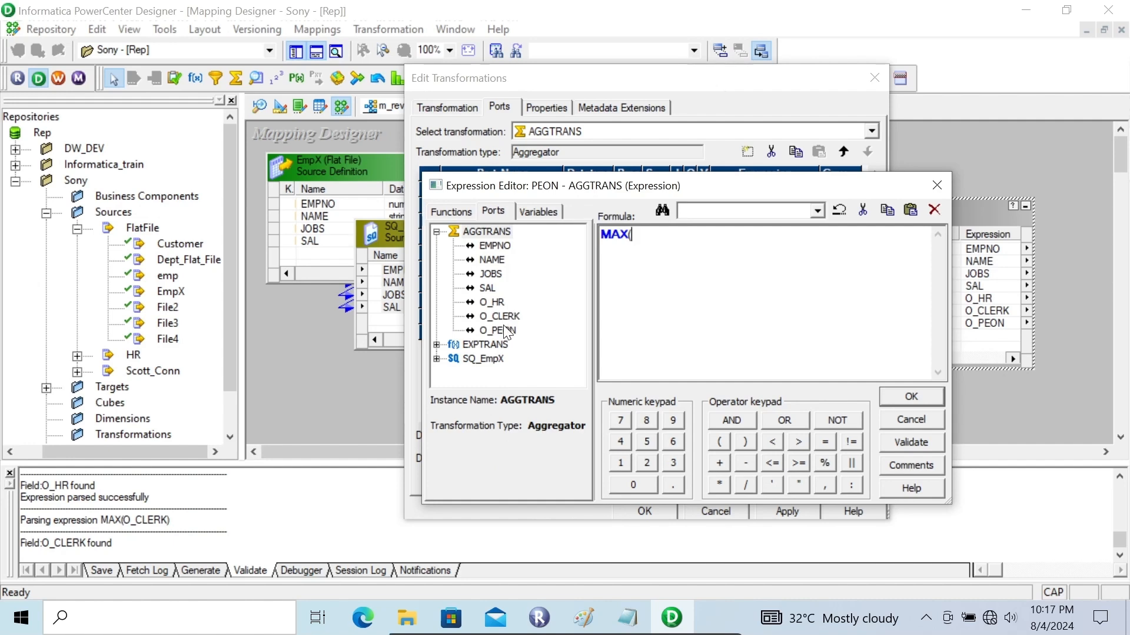
pyautogui.click(506, 331)
pyautogui.doubleClick(506, 331)
pyautogui.write(')')
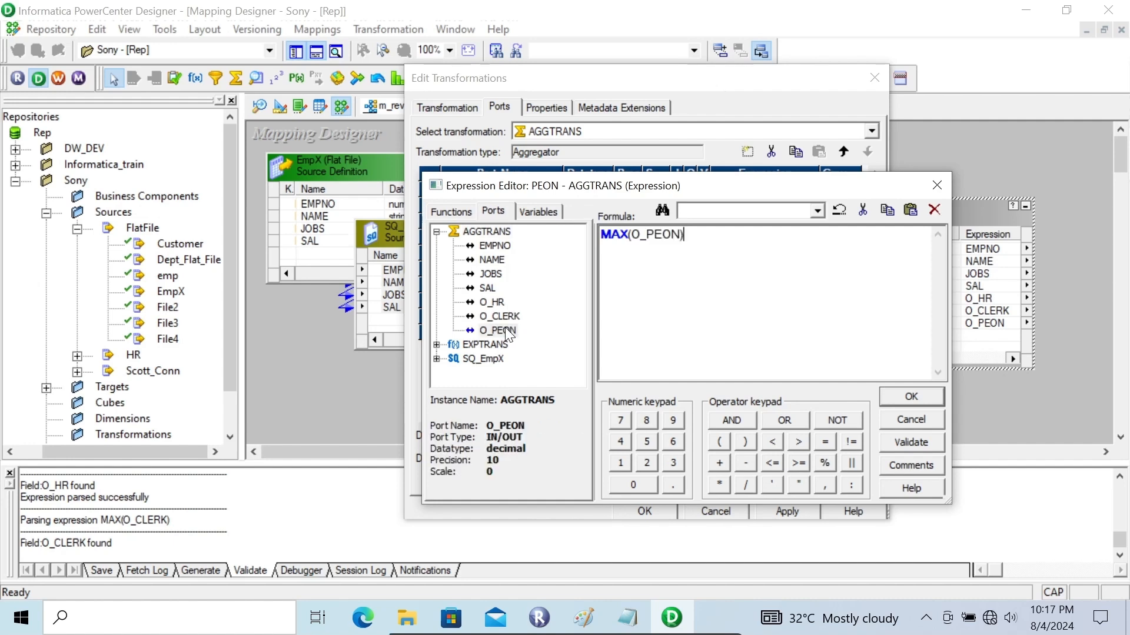
pyautogui.click(894, 397)
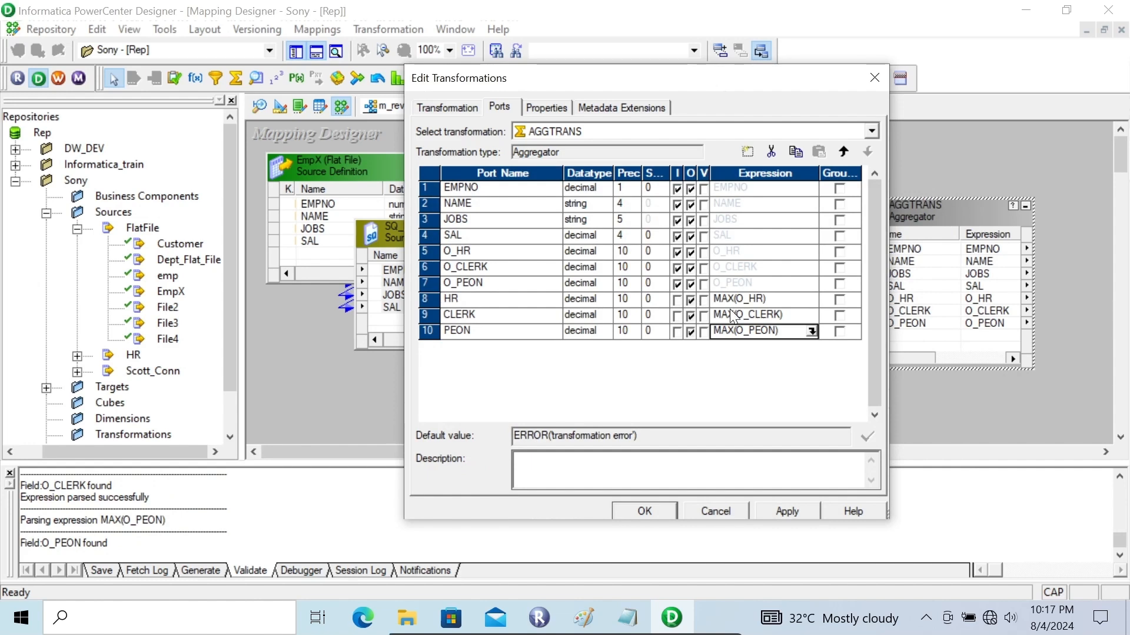
pyautogui.moveTo(562, 79); pyautogui.dragTo(531, 79)
pyautogui.click(758, 507)
pyautogui.click(638, 500)
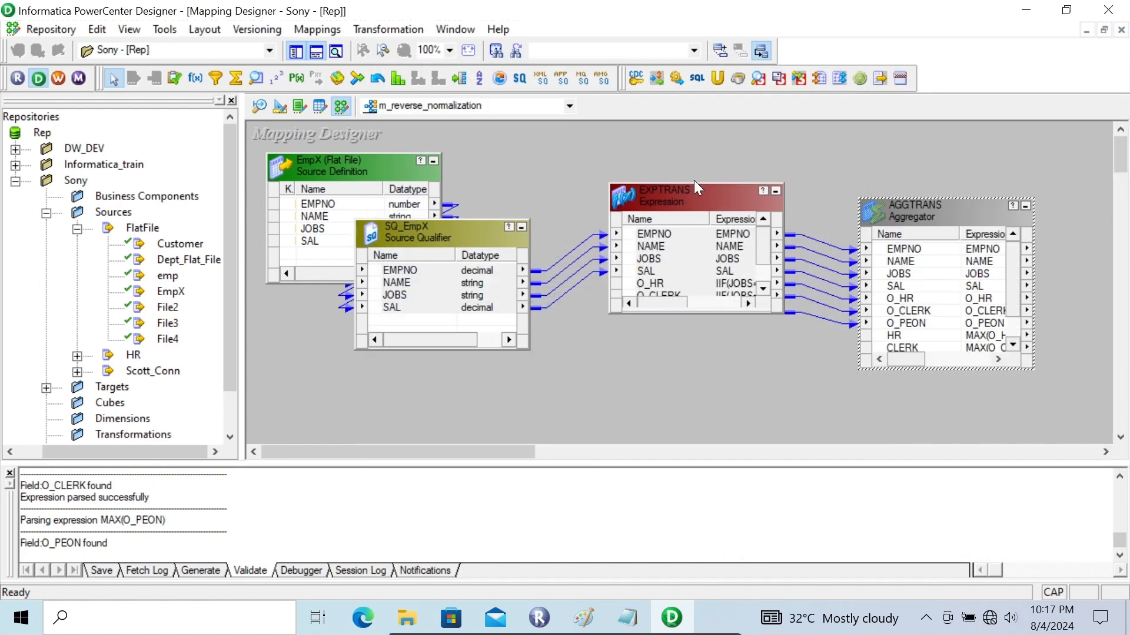
# - Review the ports and expressions of the EXPTRANS transformation
pyautogui.doubleClick(657, 199)
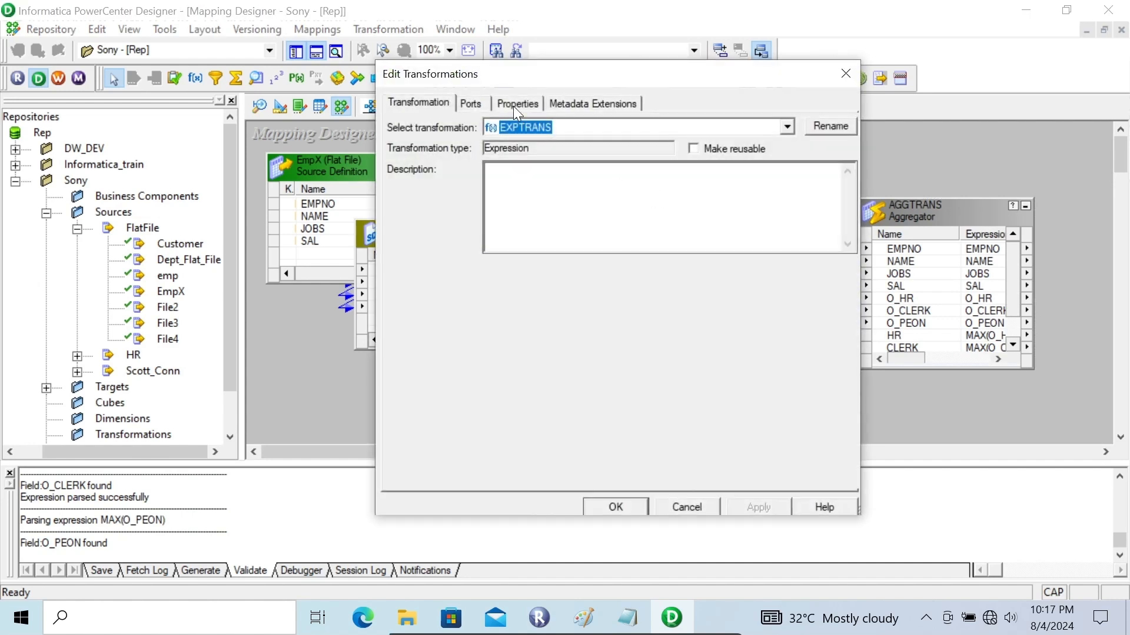
pyautogui.click(513, 105)
pyautogui.click(476, 105)
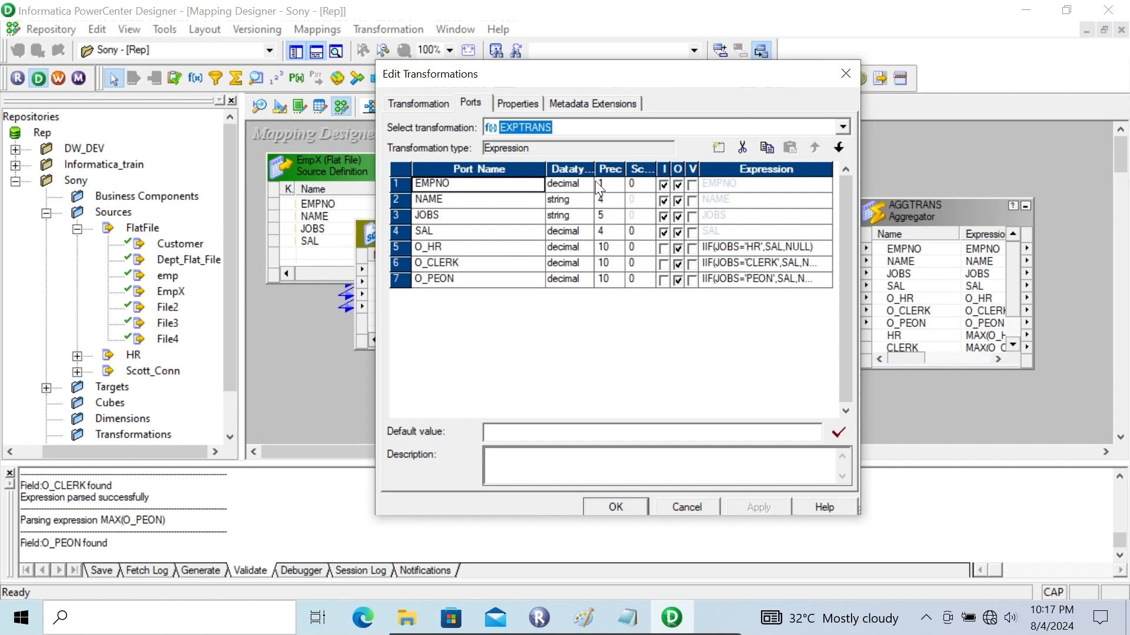
pyautogui.click(616, 507)
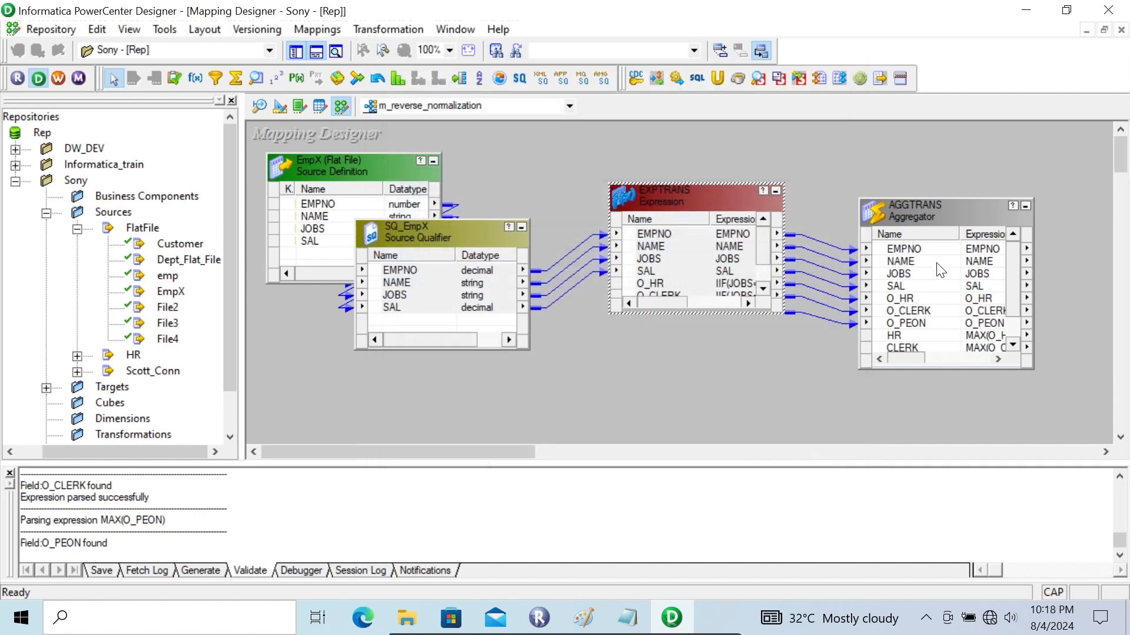
# - Make the JOBS, SAL, O_HR, O_CLERK and O_PEON ports in AGGTRANS input-only by disabling their output option
pyautogui.doubleClick(911, 207)
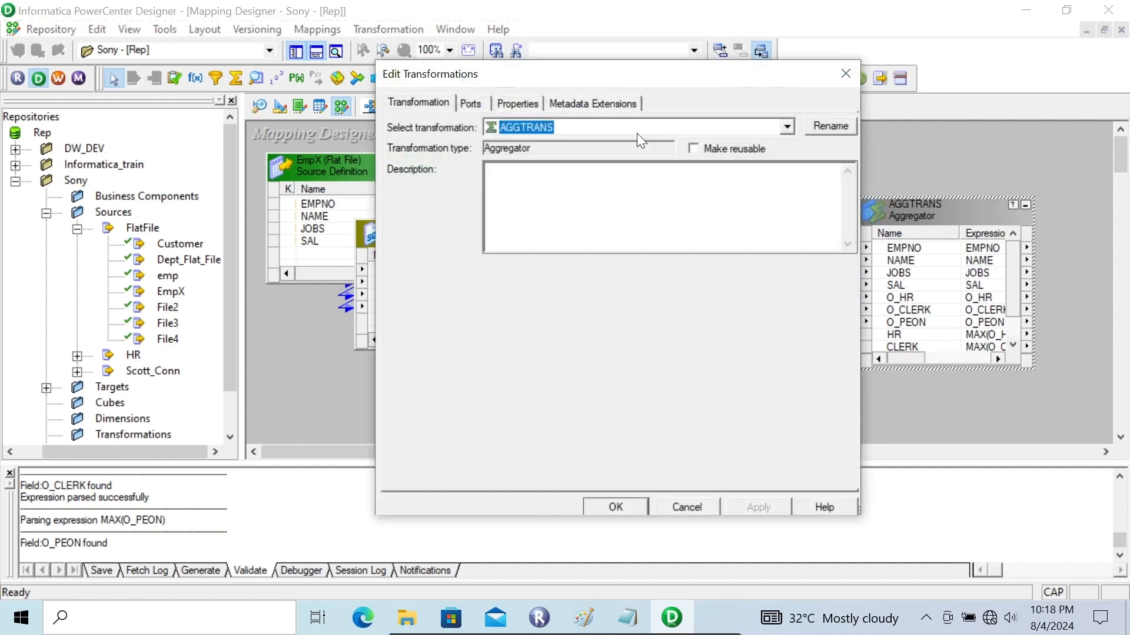
pyautogui.click(518, 104)
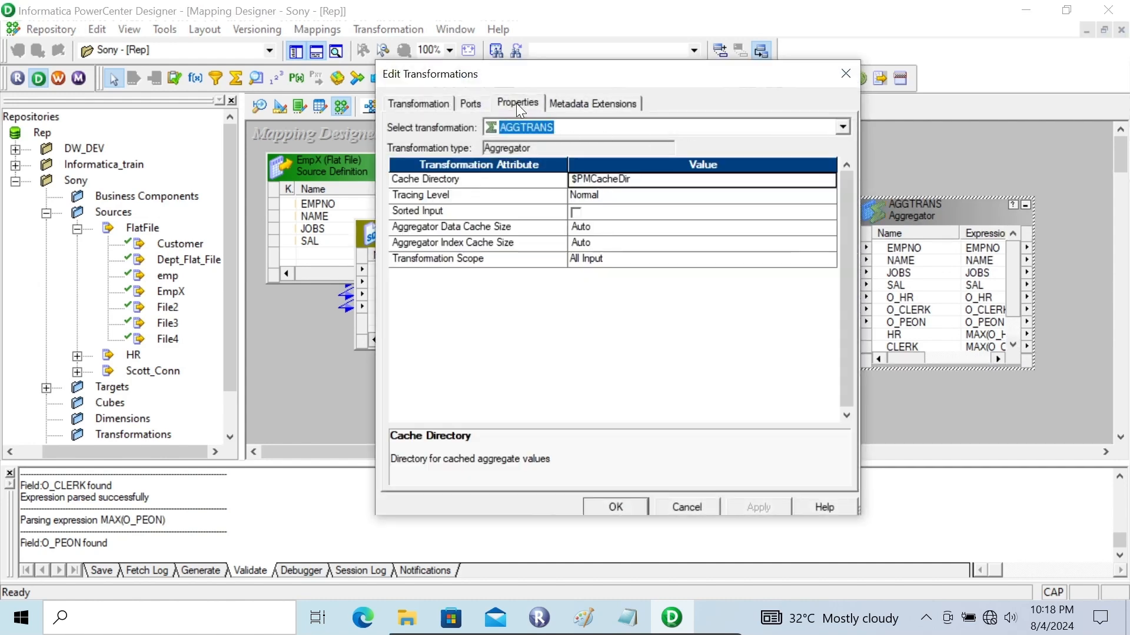
pyautogui.click(467, 103)
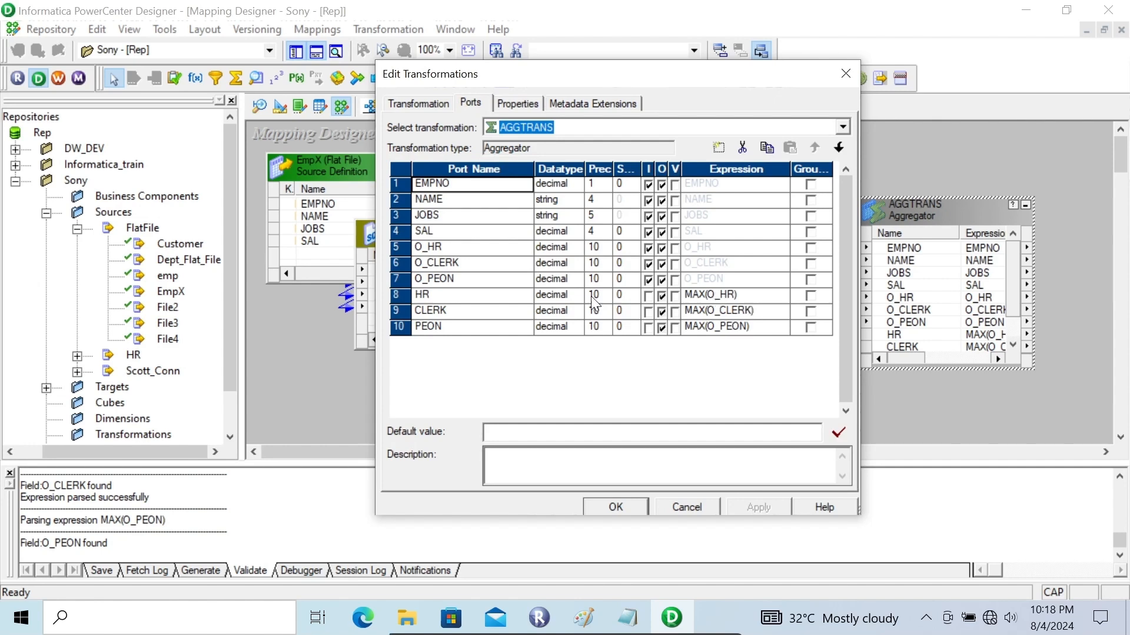
pyautogui.moveTo(487, 79); pyautogui.dragTo(854, 85)
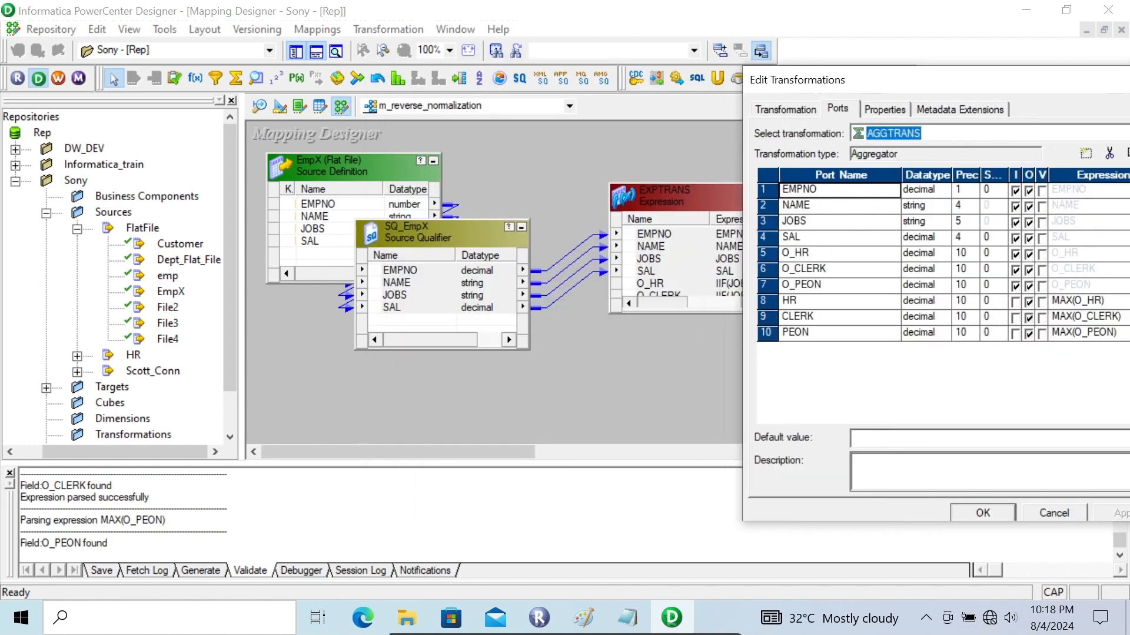
pyautogui.moveTo(938, 85); pyautogui.dragTo(678, 60)
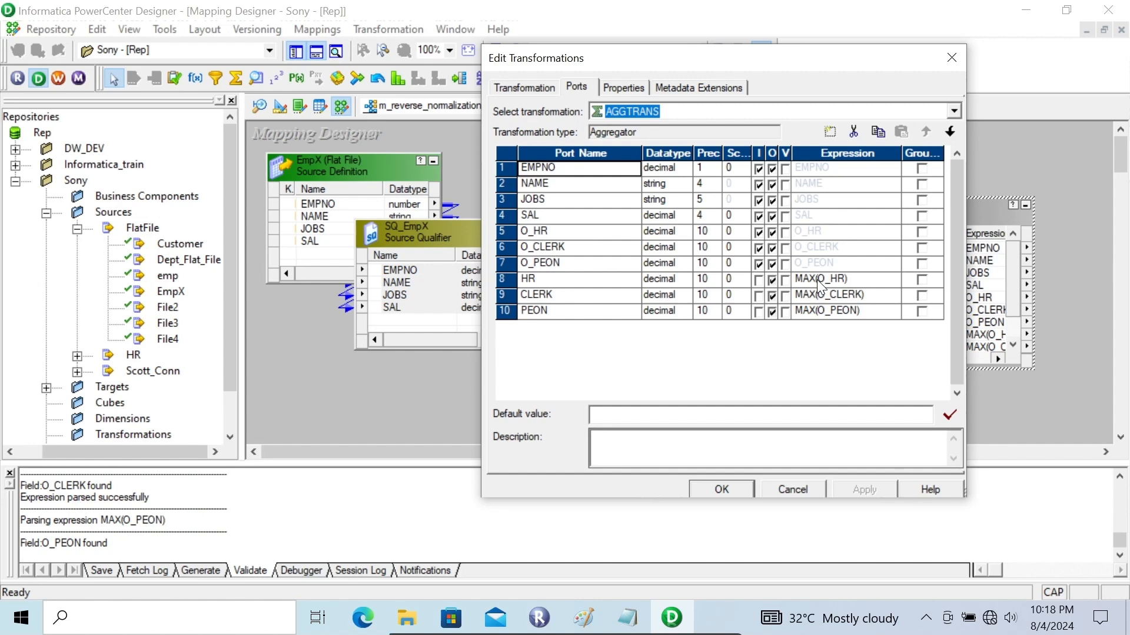
pyautogui.click(772, 264)
pyautogui.click(772, 248)
pyautogui.click(772, 233)
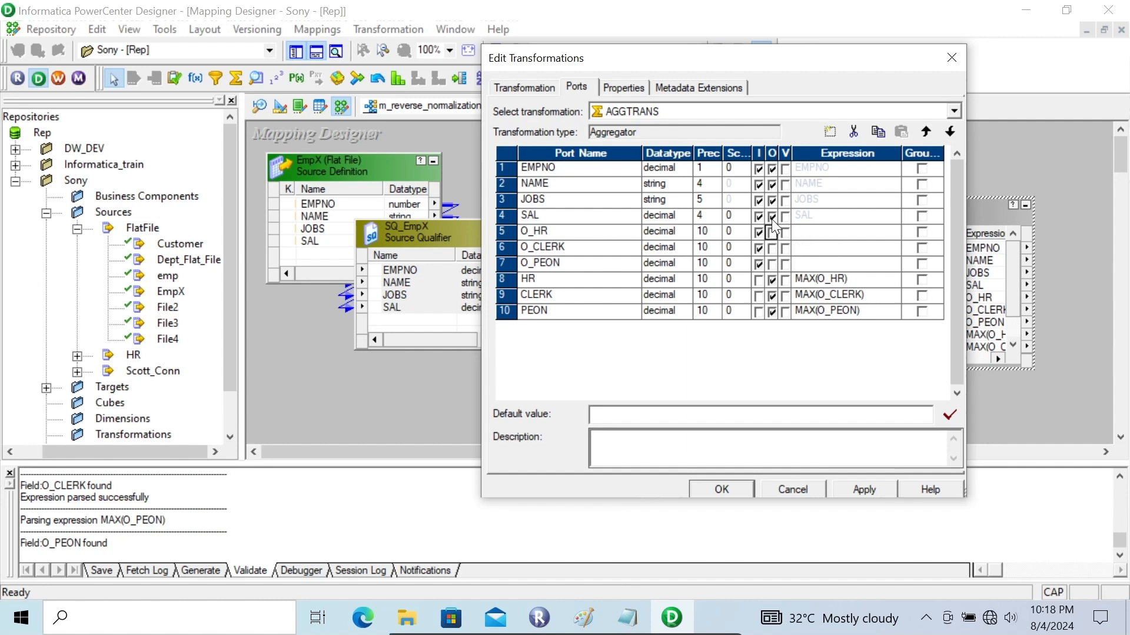
pyautogui.click(772, 200)
# - Check the EmpX file's rows, set AGGTRANS to group by EMPNO and NAME, and apply the changes
pyautogui.moveTo(630, 602)
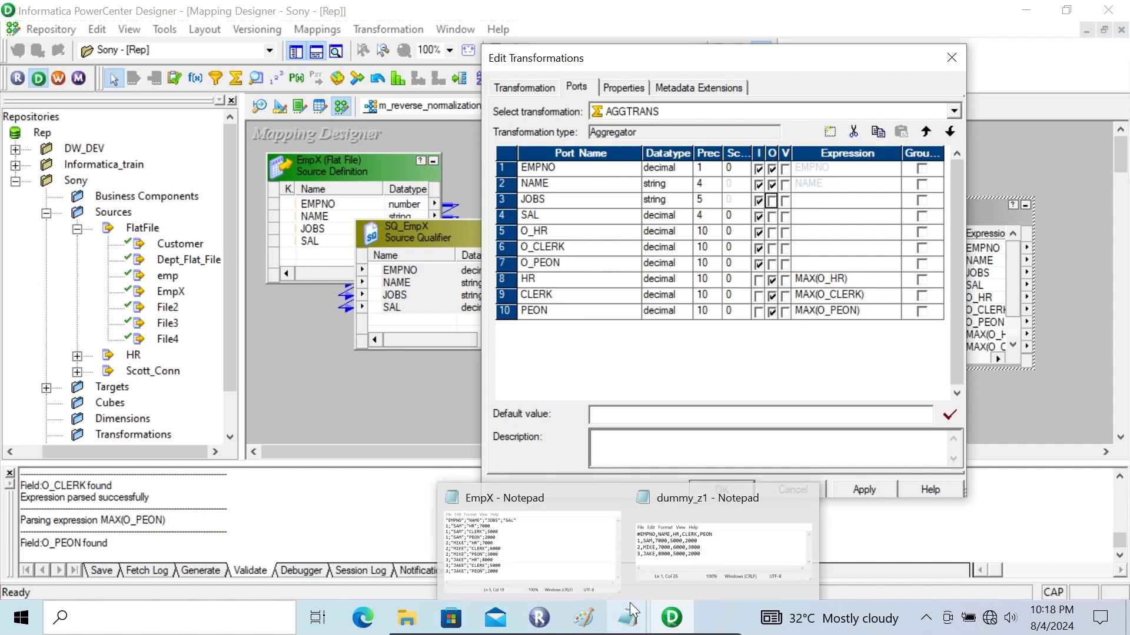
pyautogui.click(527, 552)
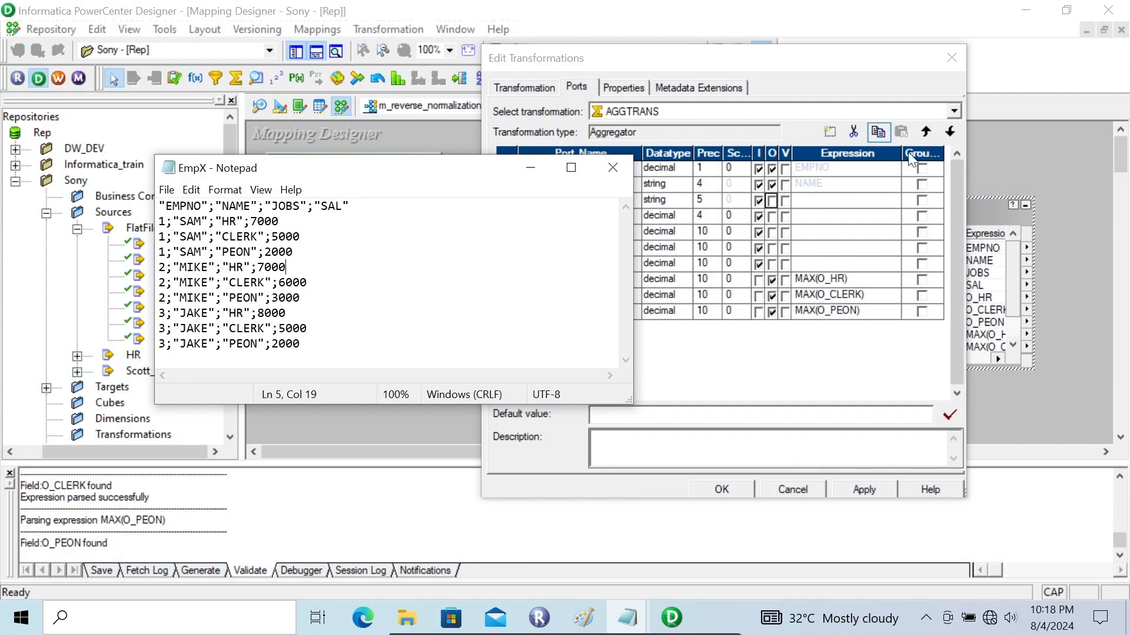
pyautogui.click(923, 171)
pyautogui.click(922, 185)
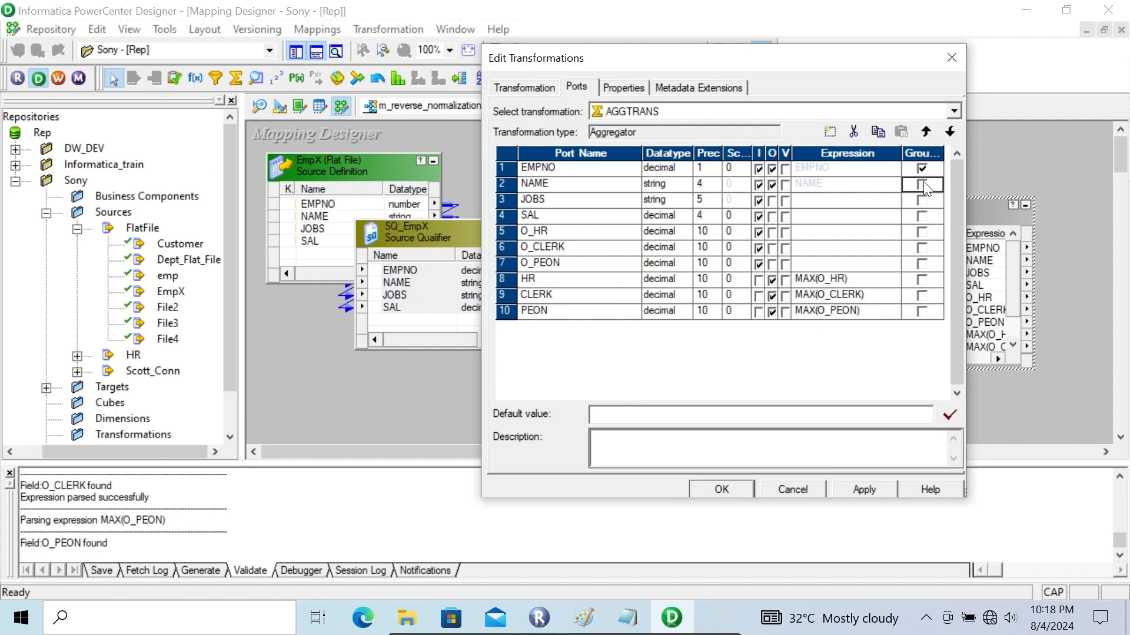
pyautogui.click(860, 486)
pyautogui.click(721, 489)
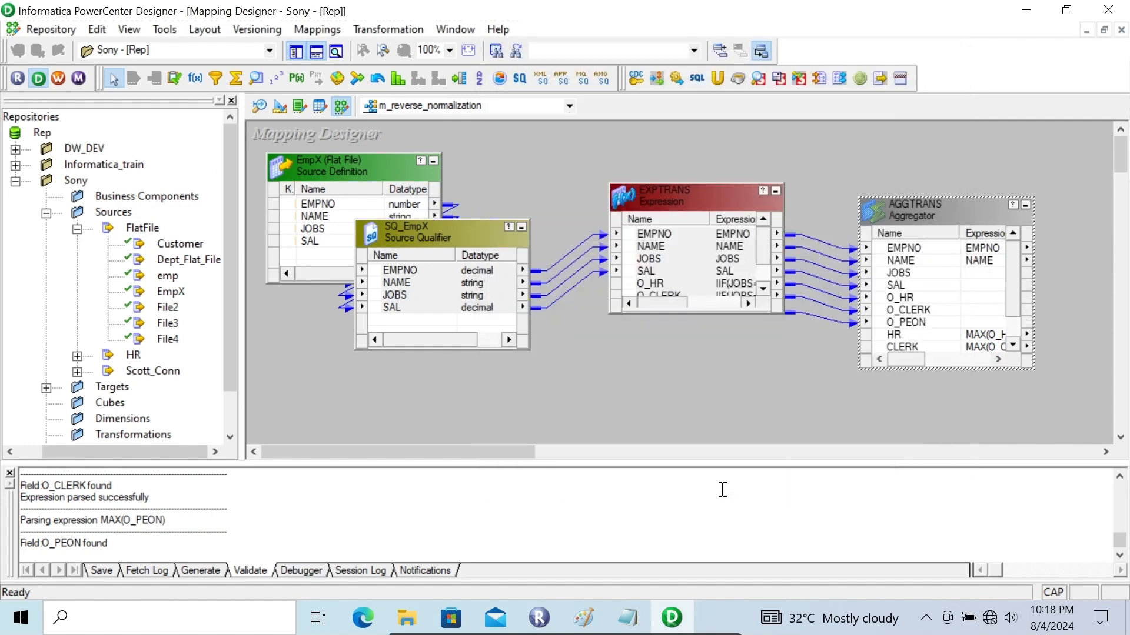
# - Add the DUMMY_Z target to the mapping beside AGGTRANS
pyautogui.moveTo(521, 451); pyautogui.dragTo(613, 449)
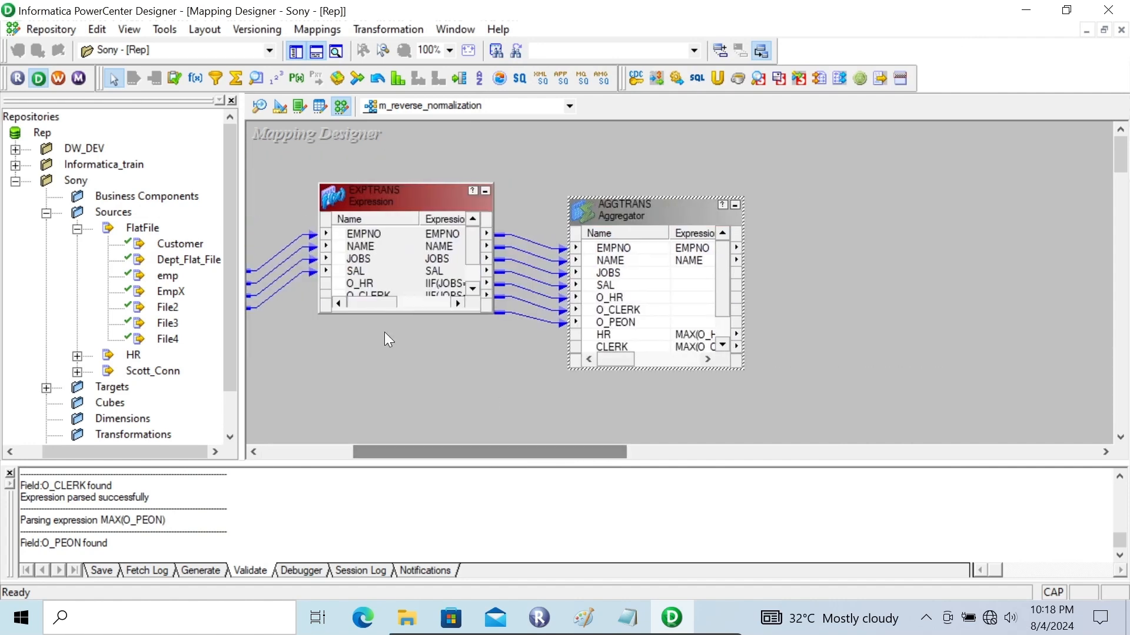
pyautogui.click(48, 388)
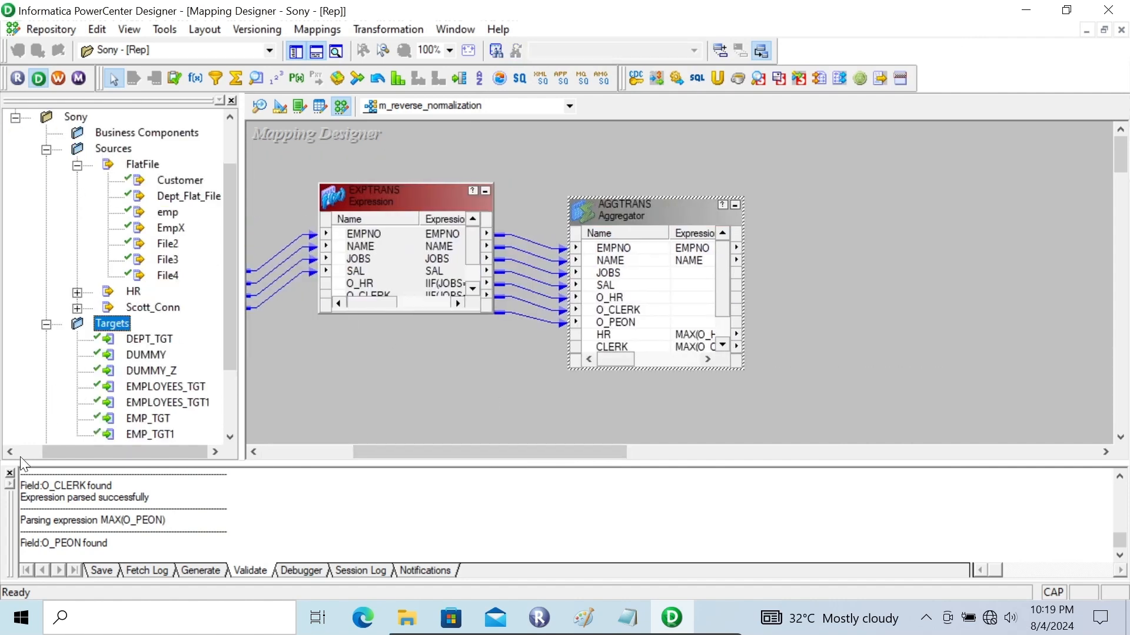
pyautogui.click(10, 473)
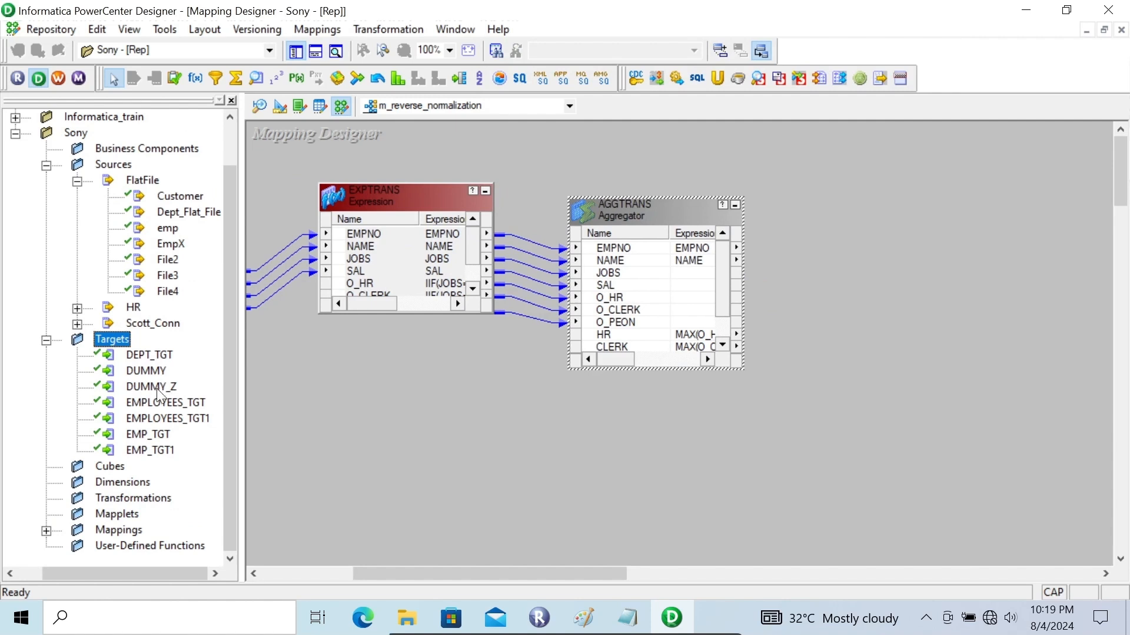
pyautogui.click(153, 389)
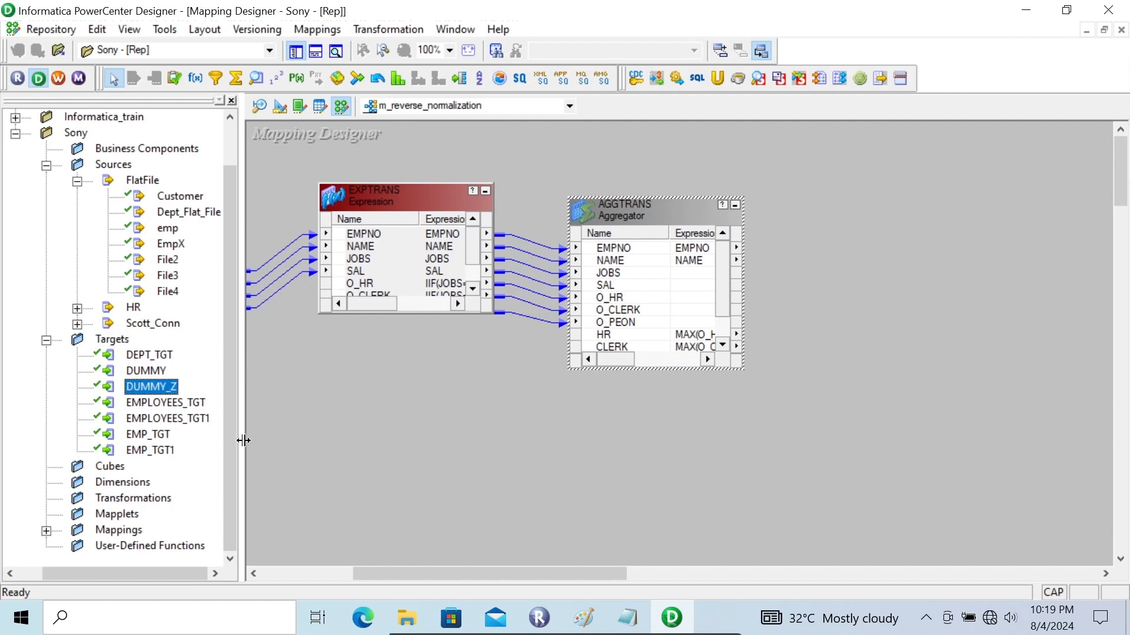
pyautogui.moveTo(128, 389); pyautogui.dragTo(925, 212)
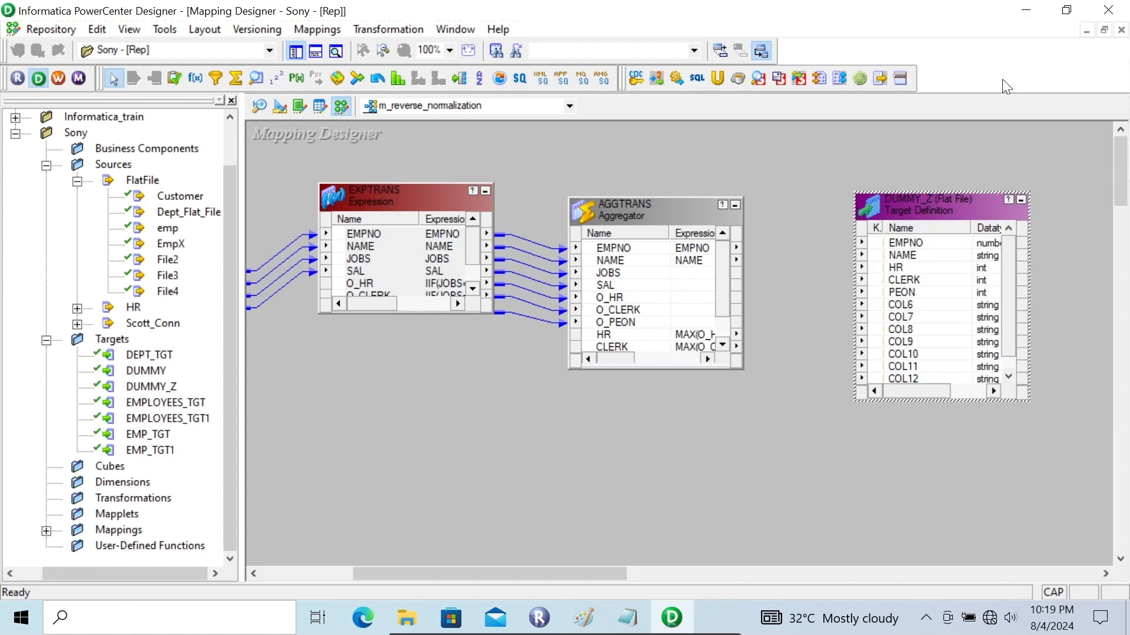
# - Close the EmpX text file and delete the existing dummy_z1 file from the desktop
pyautogui.click(1026, 10)
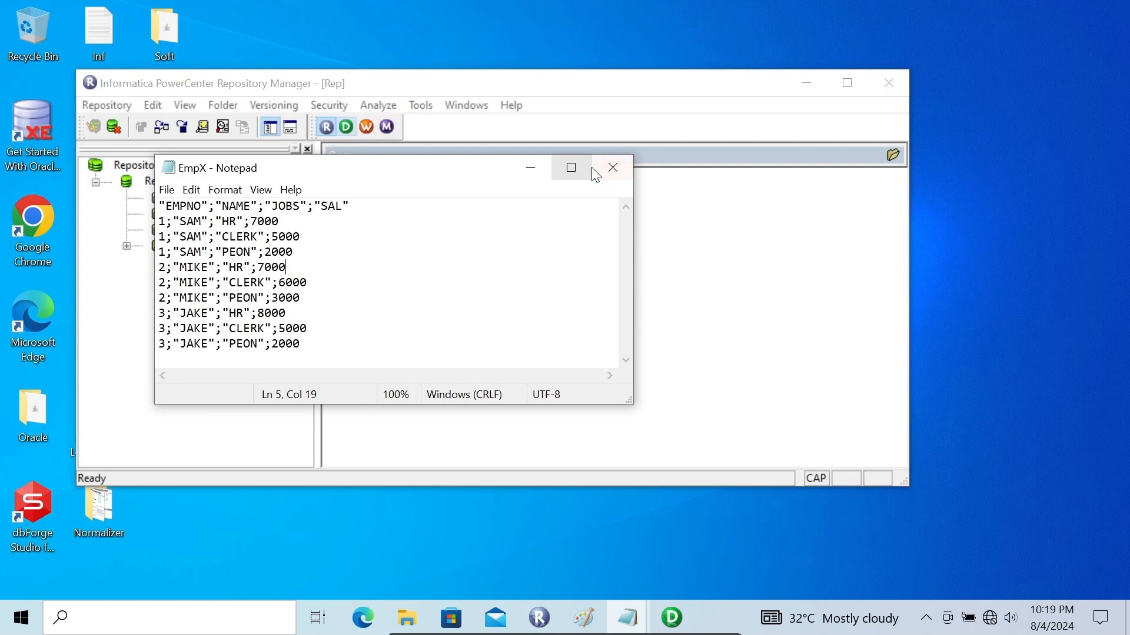
pyautogui.click(805, 83)
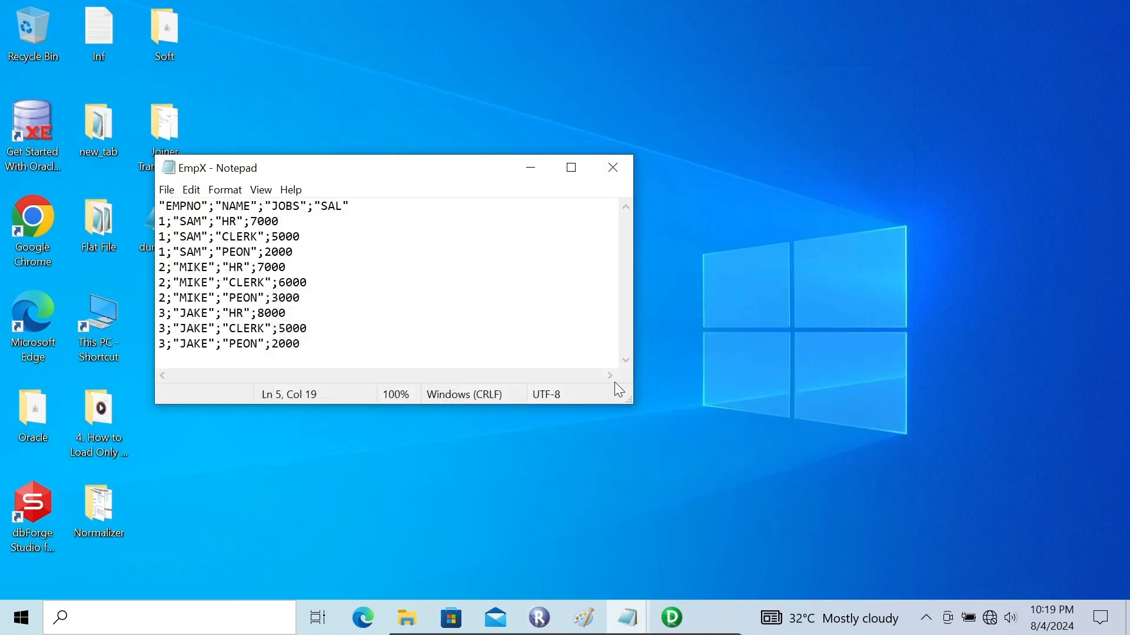
pyautogui.click(629, 618)
pyautogui.click(706, 539)
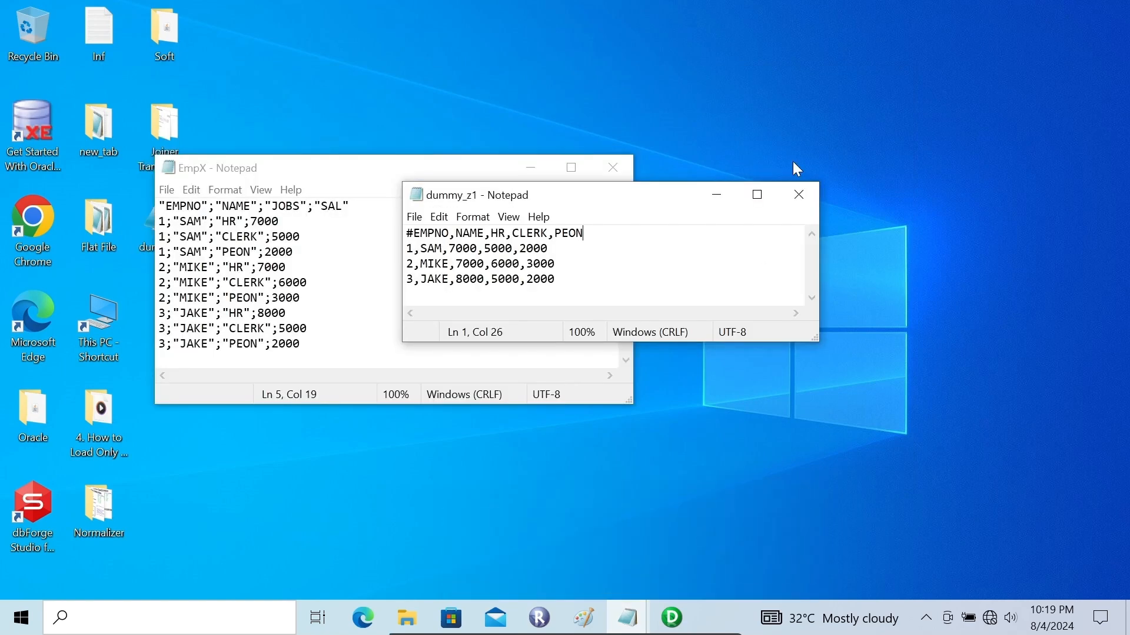
pyautogui.click(620, 162)
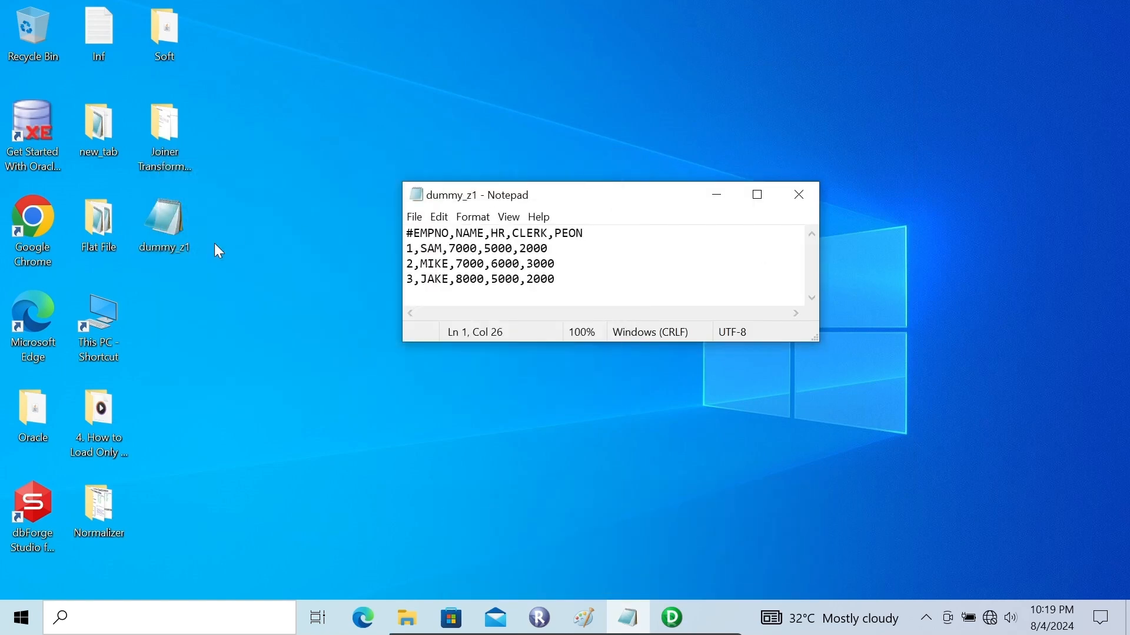
pyautogui.click(166, 225)
pyautogui.press('Delete')
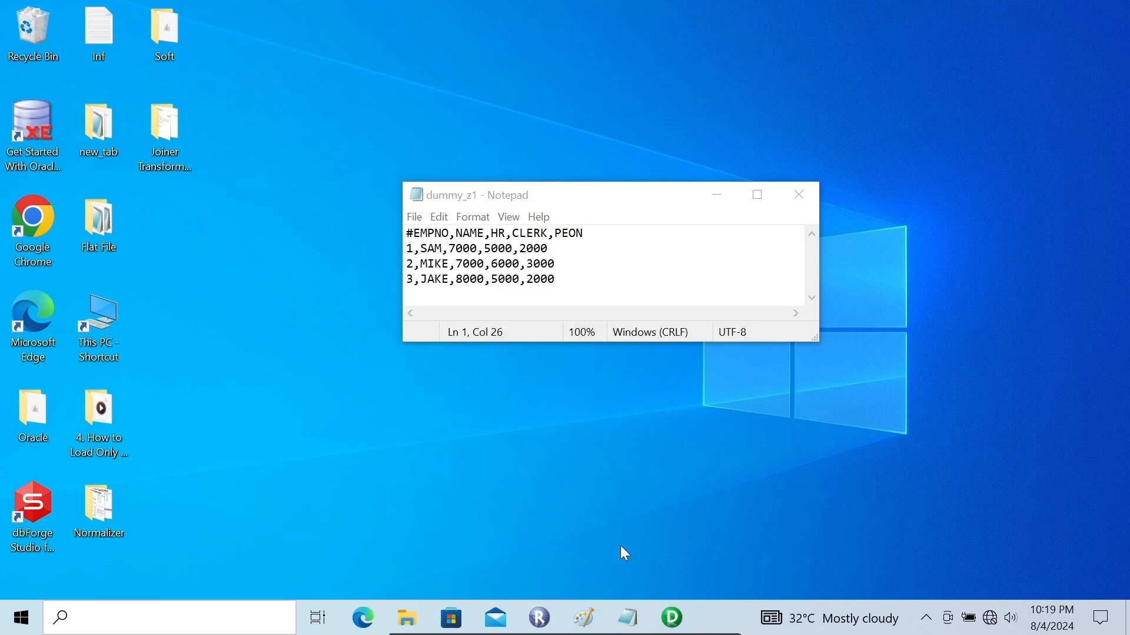
# - Return to PowerCenter Designer and link the EMPNO and NAME ports of AGGTRANS to the matching DUMMY_Z ports
pyautogui.click(676, 618)
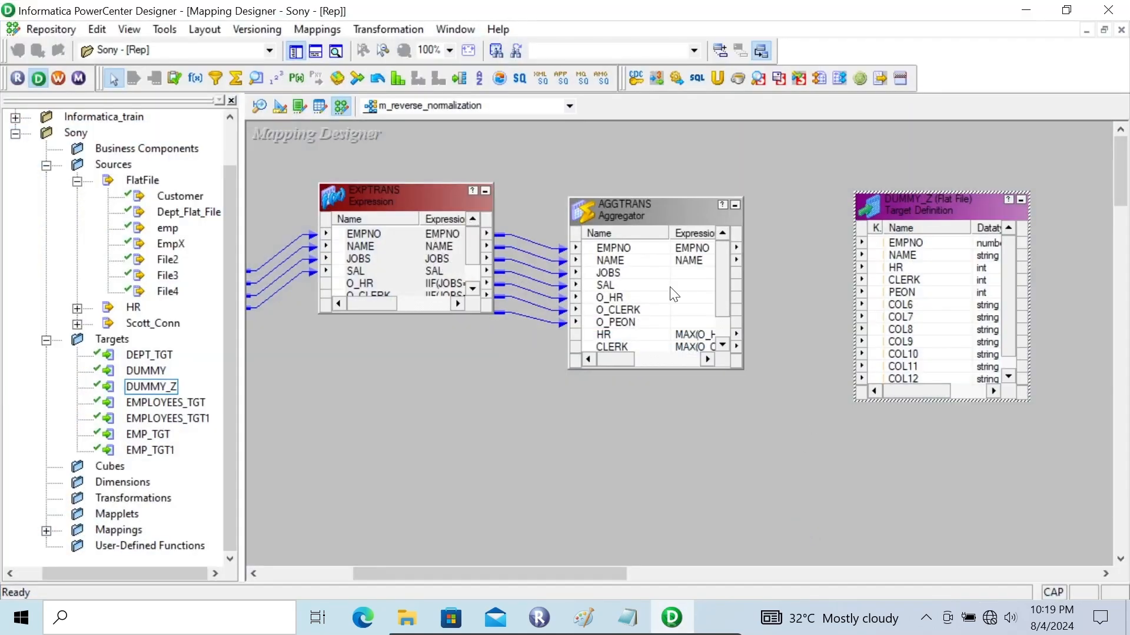
pyautogui.moveTo(591, 249); pyautogui.dragTo(906, 243)
pyautogui.click(620, 261)
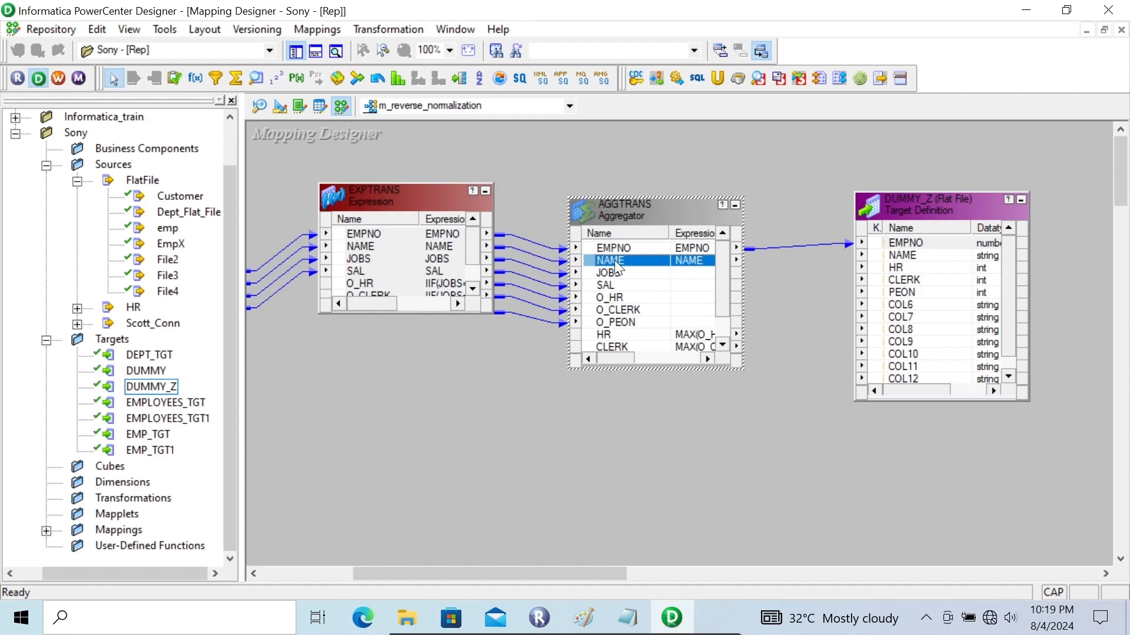
pyautogui.moveTo(599, 263); pyautogui.dragTo(895, 259)
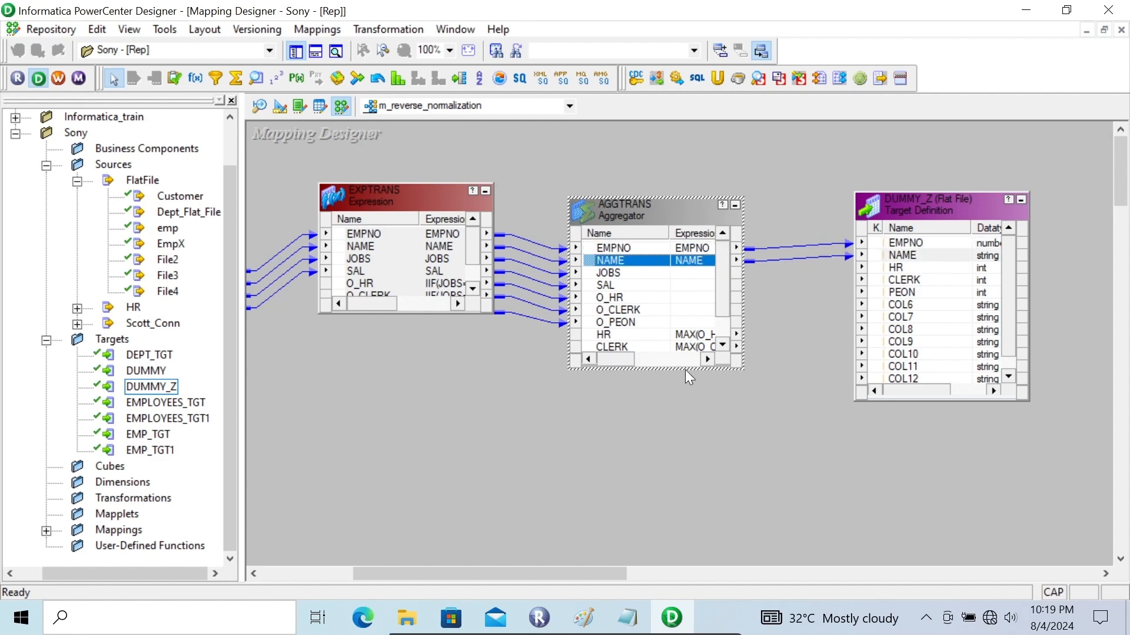
# - Link the HR, CLERK and PEON ports of AGGTRANS to the matching DUMMY_Z ports and save the mapping
pyautogui.moveTo(685, 368); pyautogui.dragTo(684, 421)
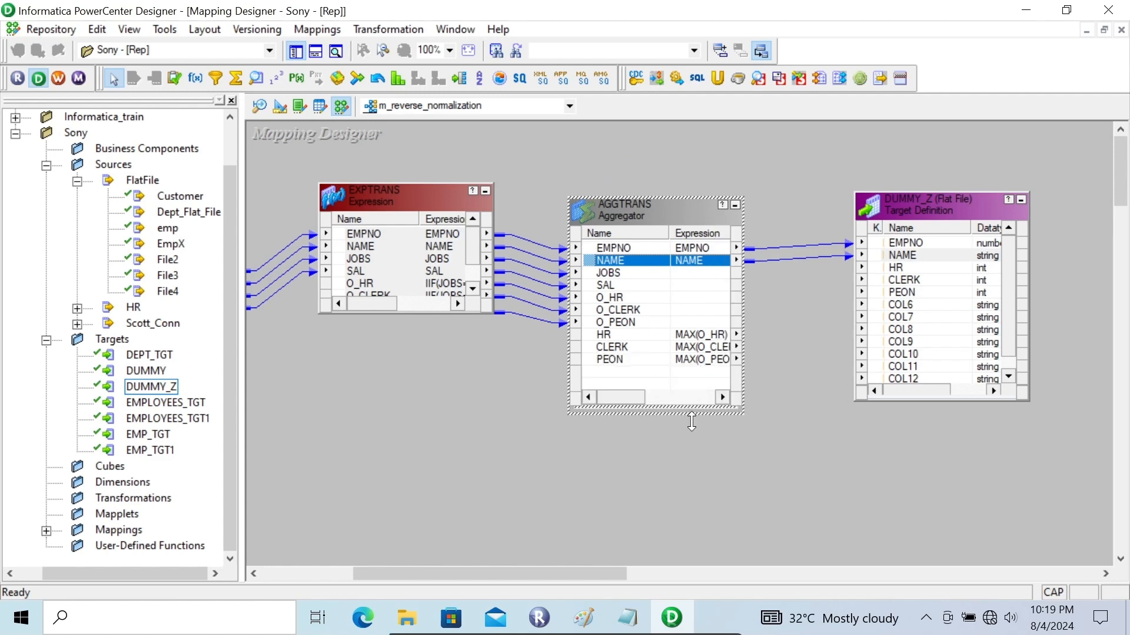
pyautogui.click(617, 334)
pyautogui.hotkey('shift', 'Down')
pyautogui.hotkey('shift', 'Down')
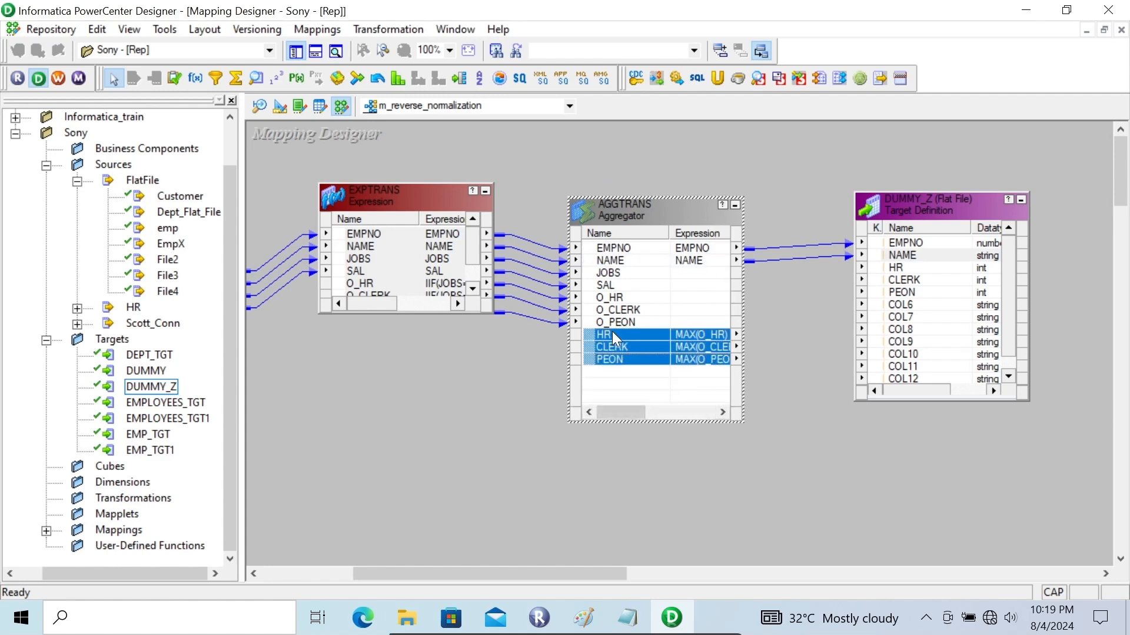
pyautogui.moveTo(596, 332); pyautogui.dragTo(911, 266)
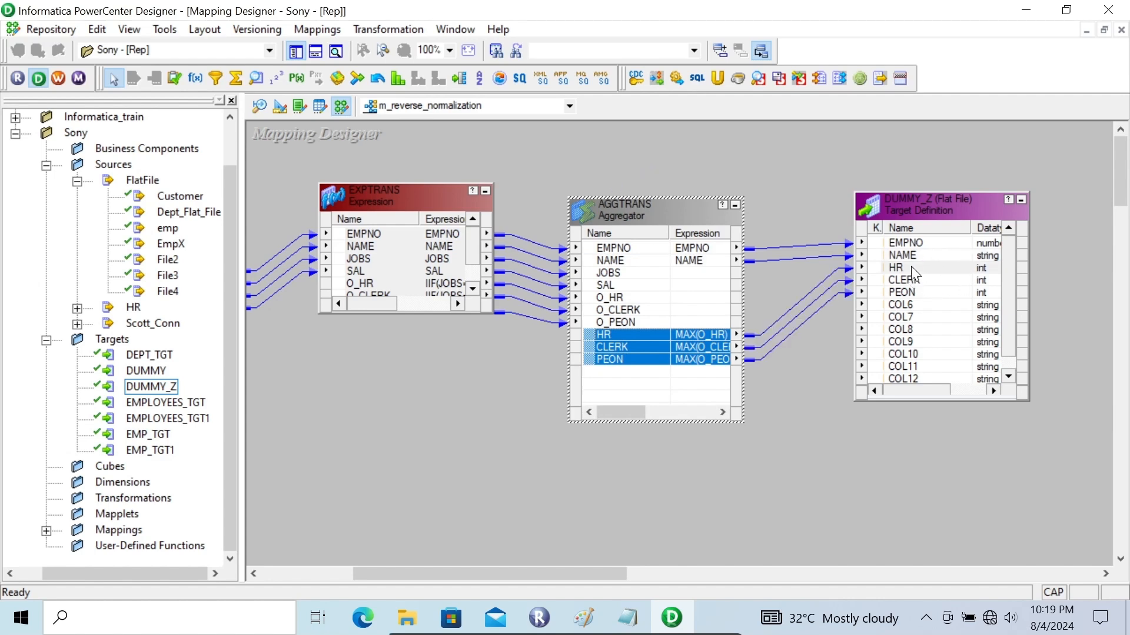
pyautogui.hotkey('ctrl', 's')
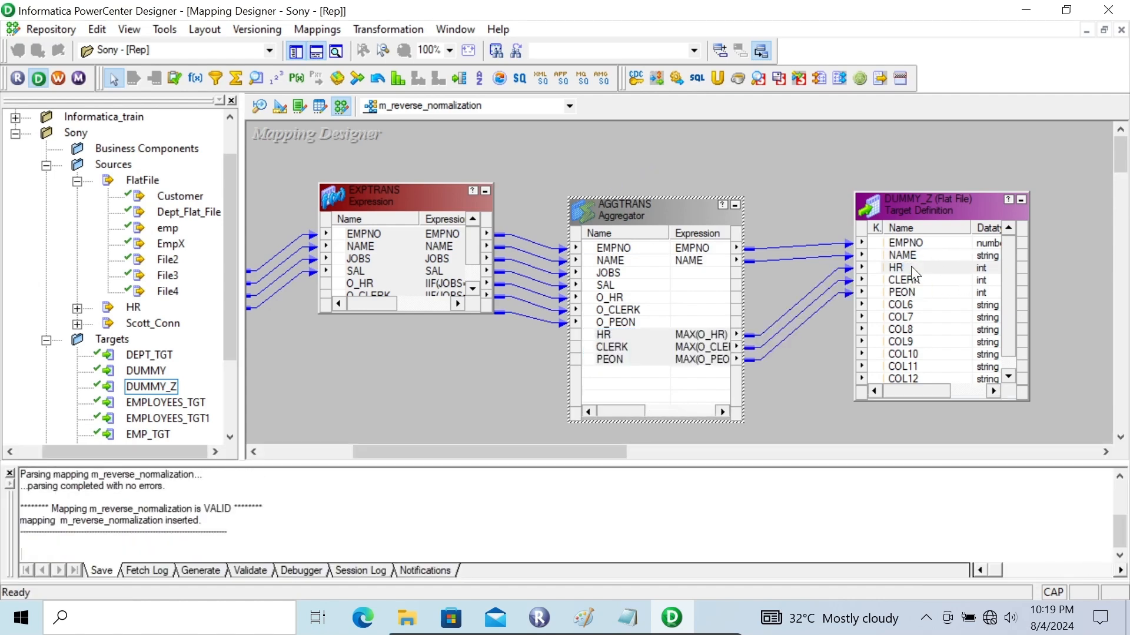
pyautogui.moveTo(245, 498)
pyautogui.mouseDown()
pyautogui.moveTo(169, 509)
pyautogui.moveTo(239, 512)
pyautogui.mouseUp()
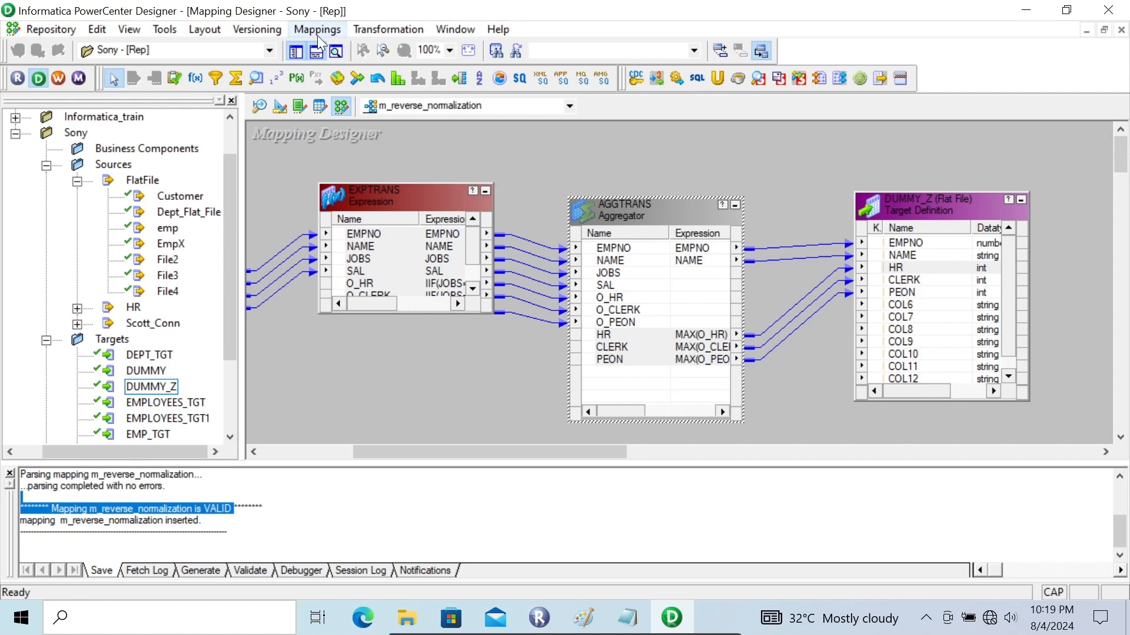
# - Switch to PowerCenter Workflow Manager and add a session task for the m_reverse_normalization mapping to the wf_Sony workflow
pyautogui.click(54, 81)
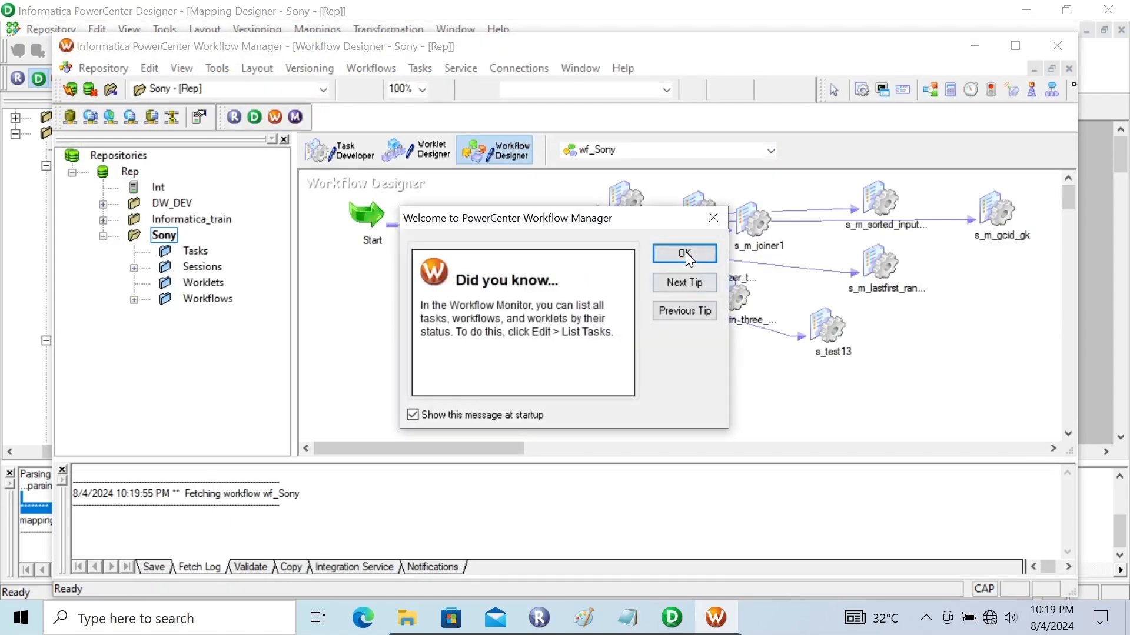
pyautogui.click(684, 254)
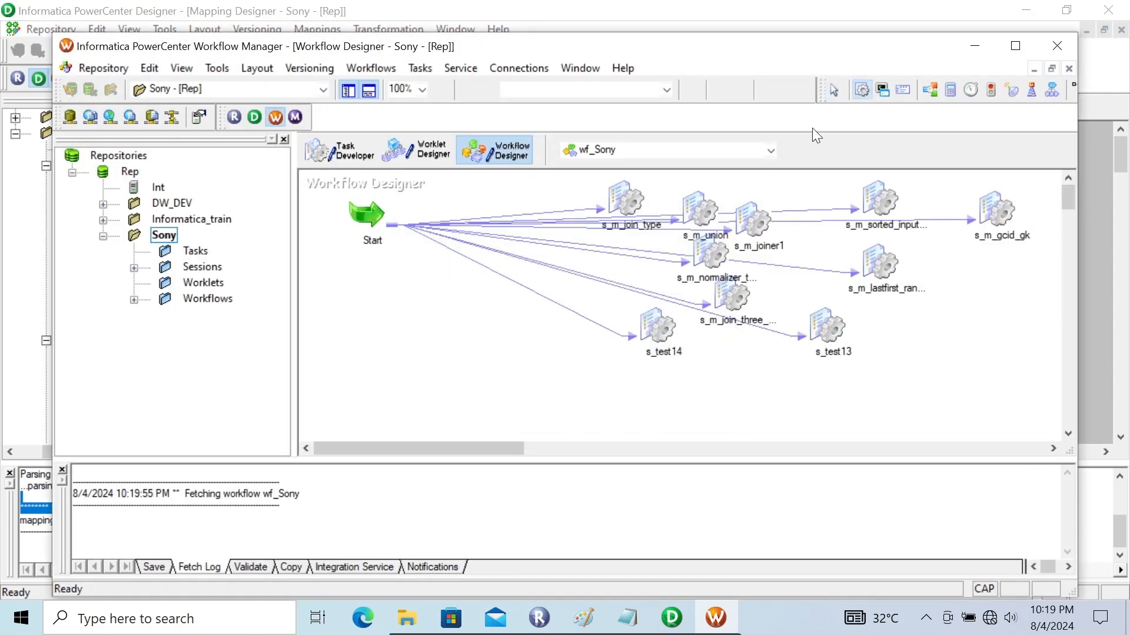
pyautogui.click(463, 353)
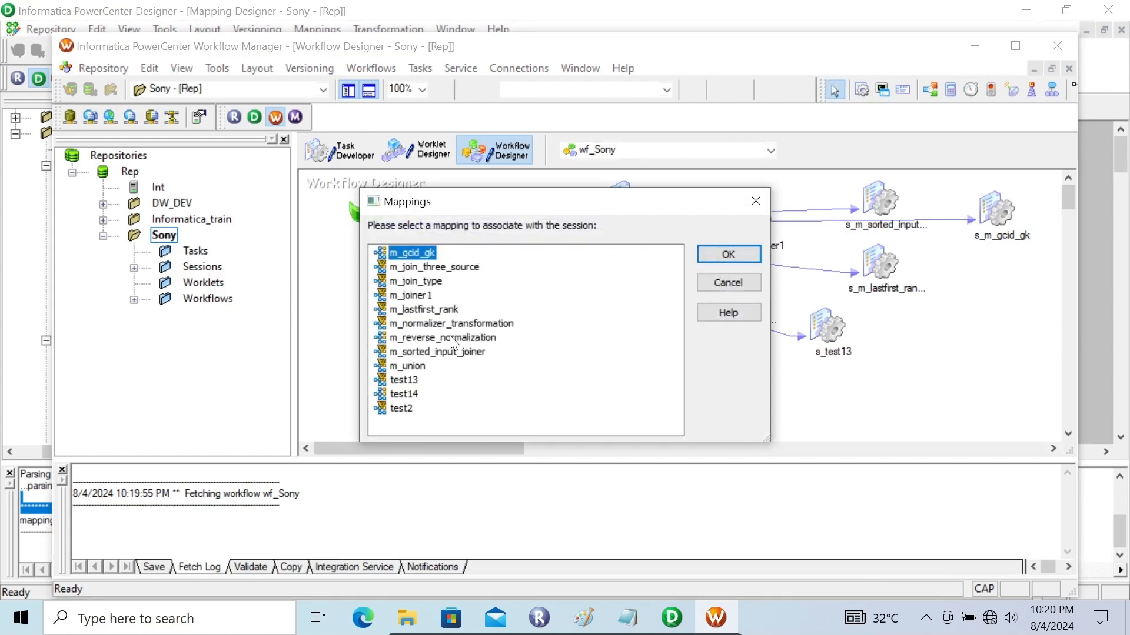
pyautogui.click(450, 339)
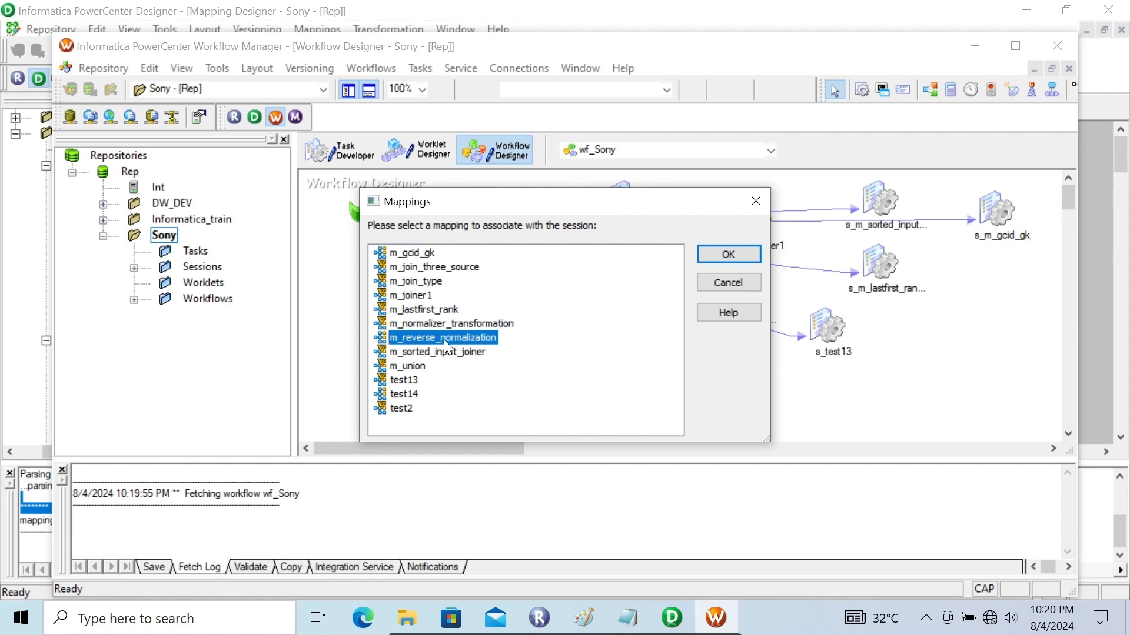
pyautogui.click(671, 618)
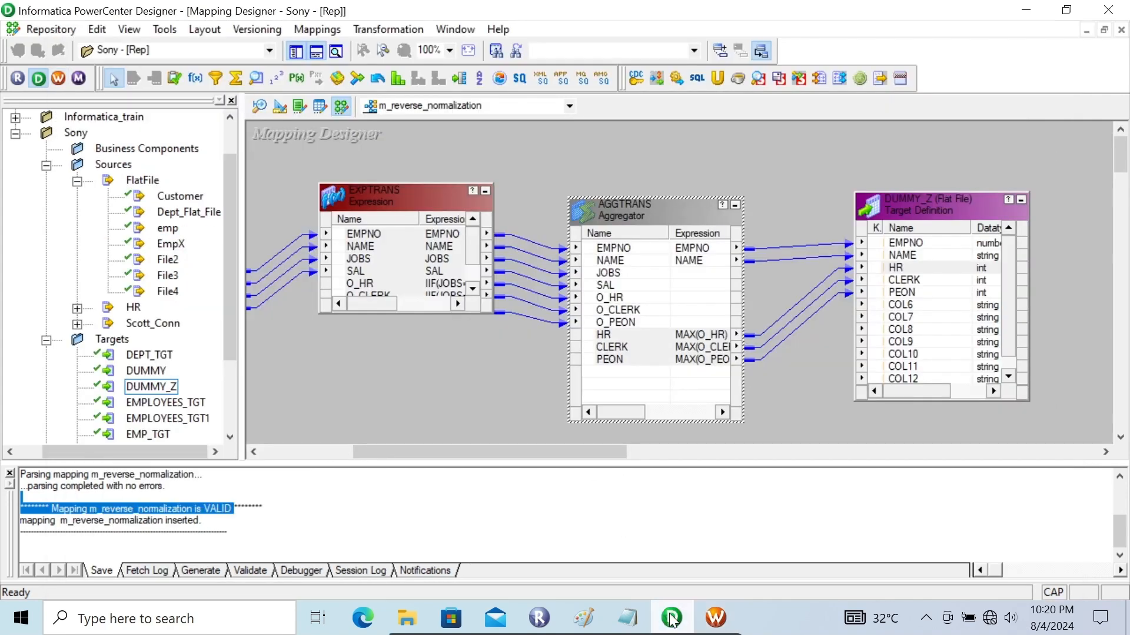
pyautogui.click(671, 618)
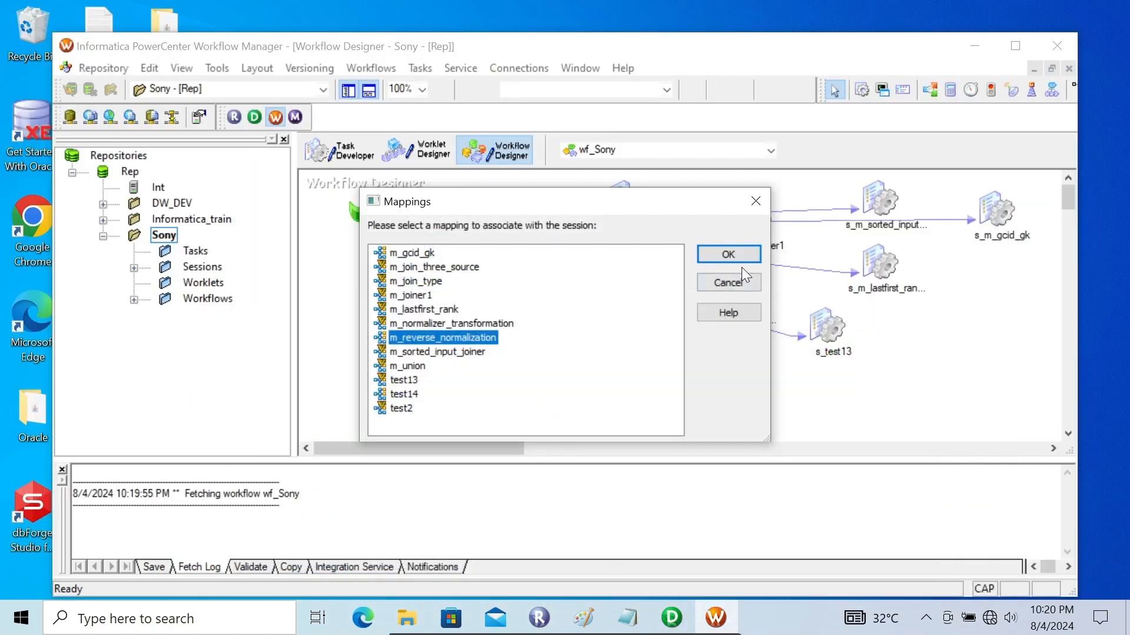
pyautogui.click(724, 252)
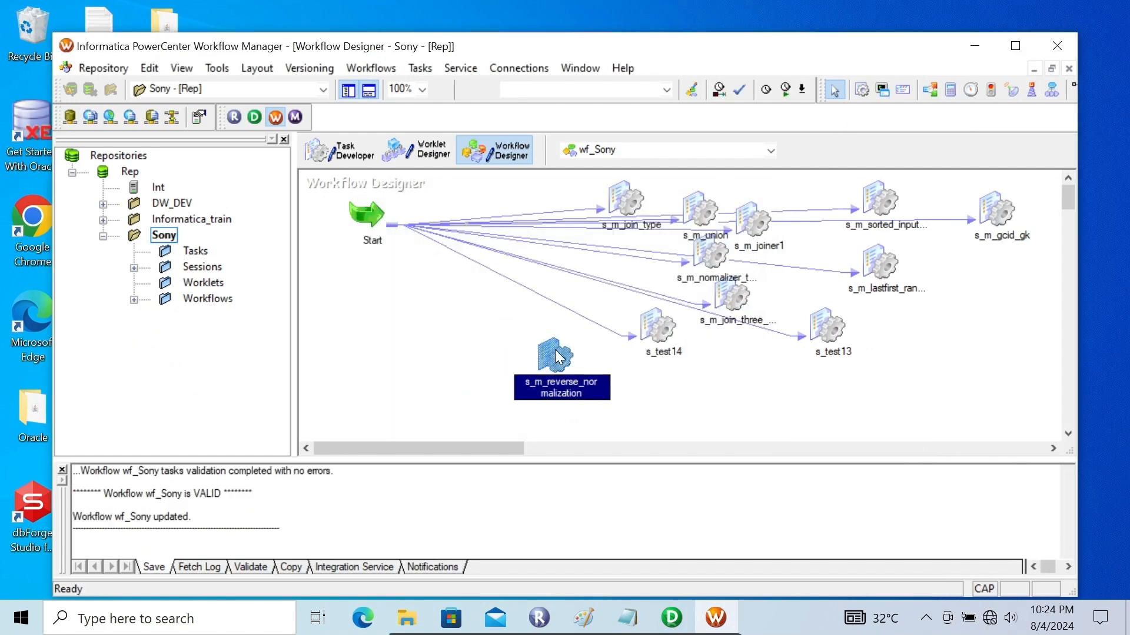
# - Open the s_m_reverse_normalization session's mapping settings and show the file reader properties of the SQ_EmpX source
pyautogui.doubleClick(559, 359)
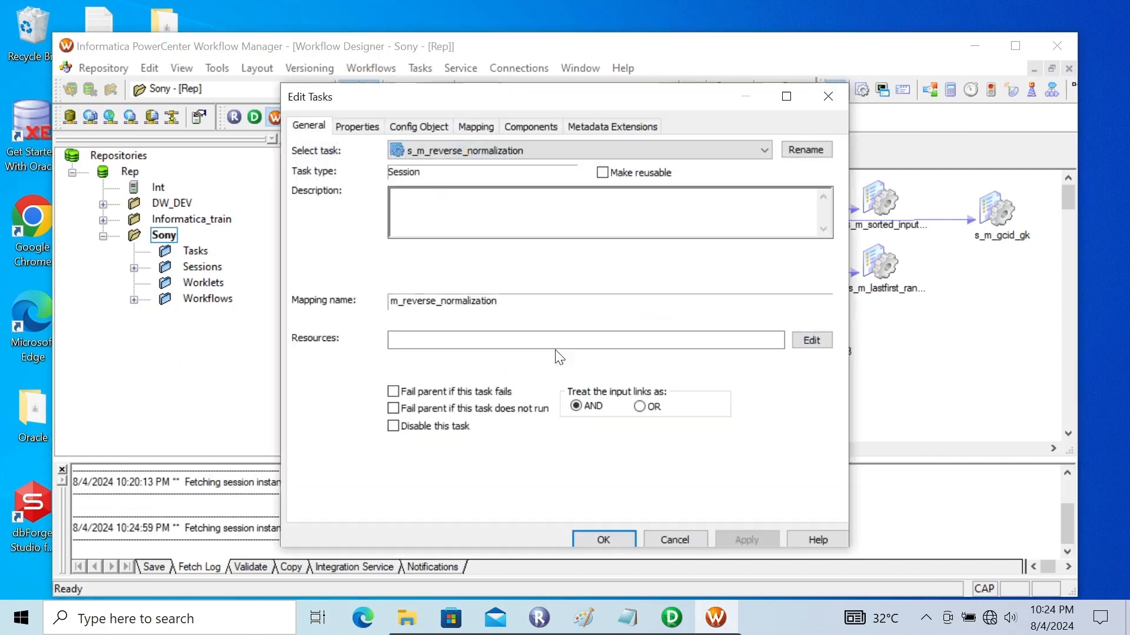
pyautogui.click(477, 131)
pyautogui.click(366, 265)
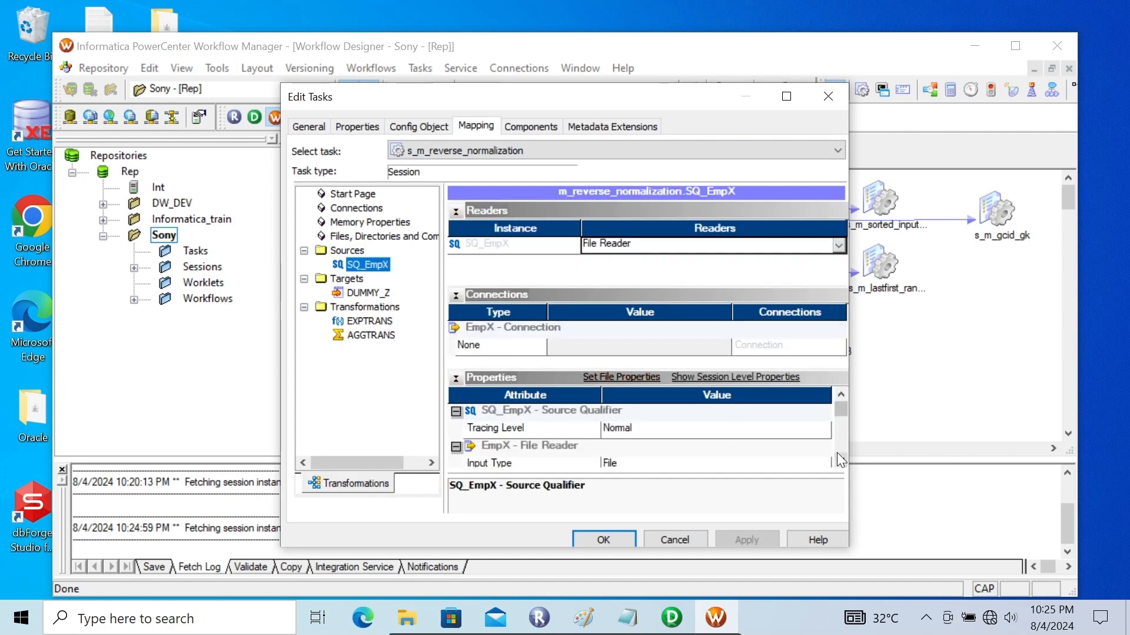
pyautogui.scroll(-2, 837, 453)
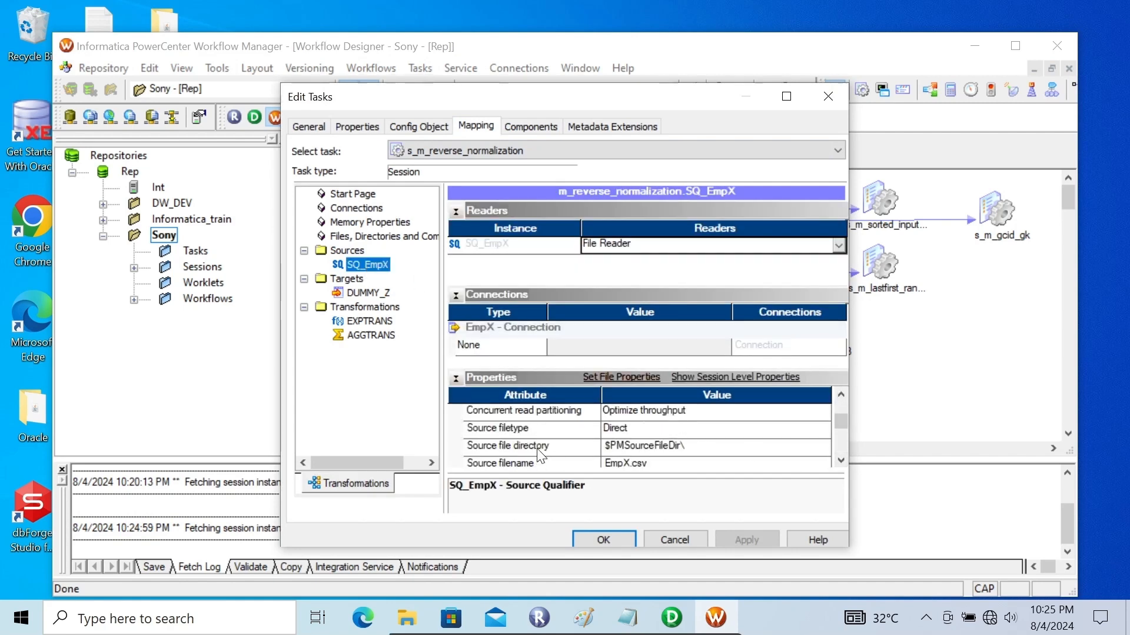
# - Copy the path of the desktop's Flat File folder from File Explorer and set it as the SQ_EmpX source file directory in Workflow Manager
pyautogui.moveTo(410, 615)
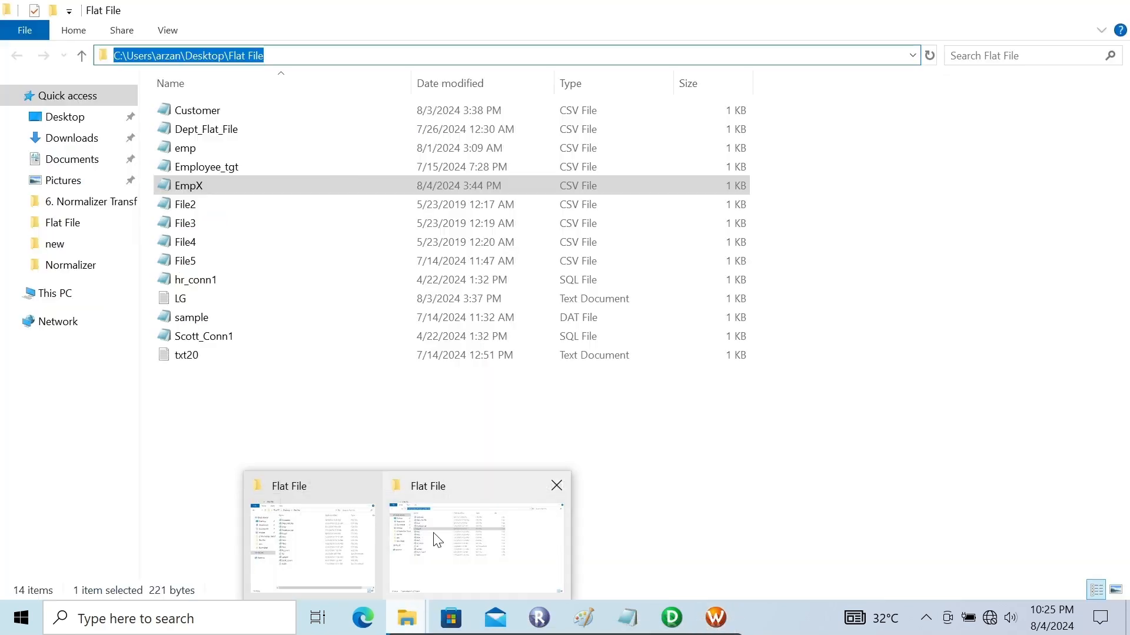
pyautogui.click(476, 547)
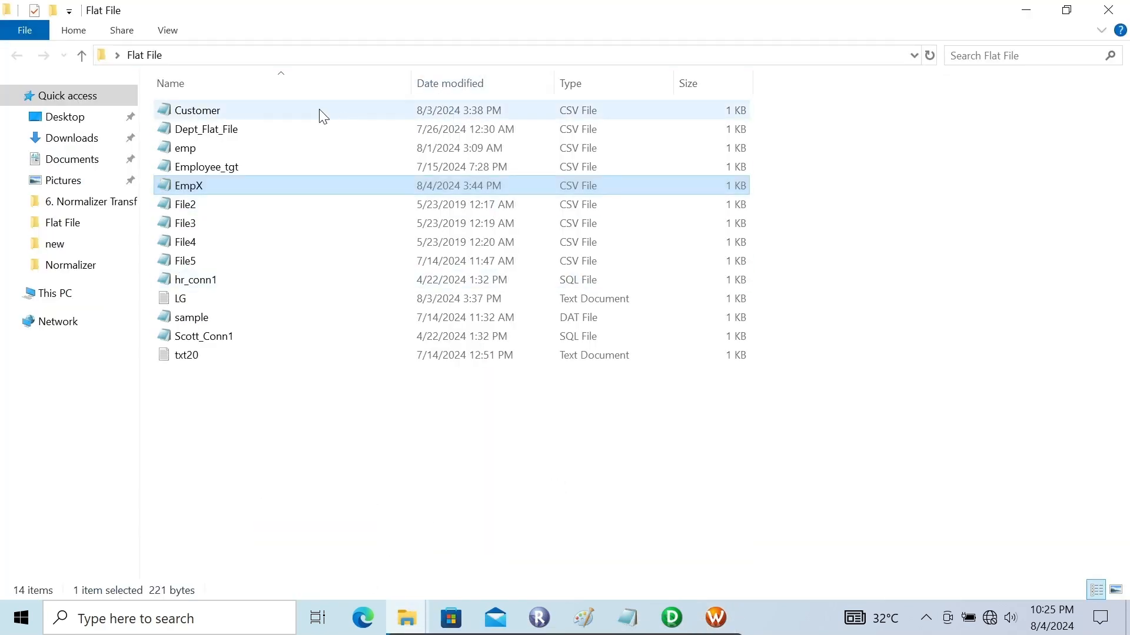
pyautogui.click(320, 56)
pyautogui.hotkey('ctrl', 'c')
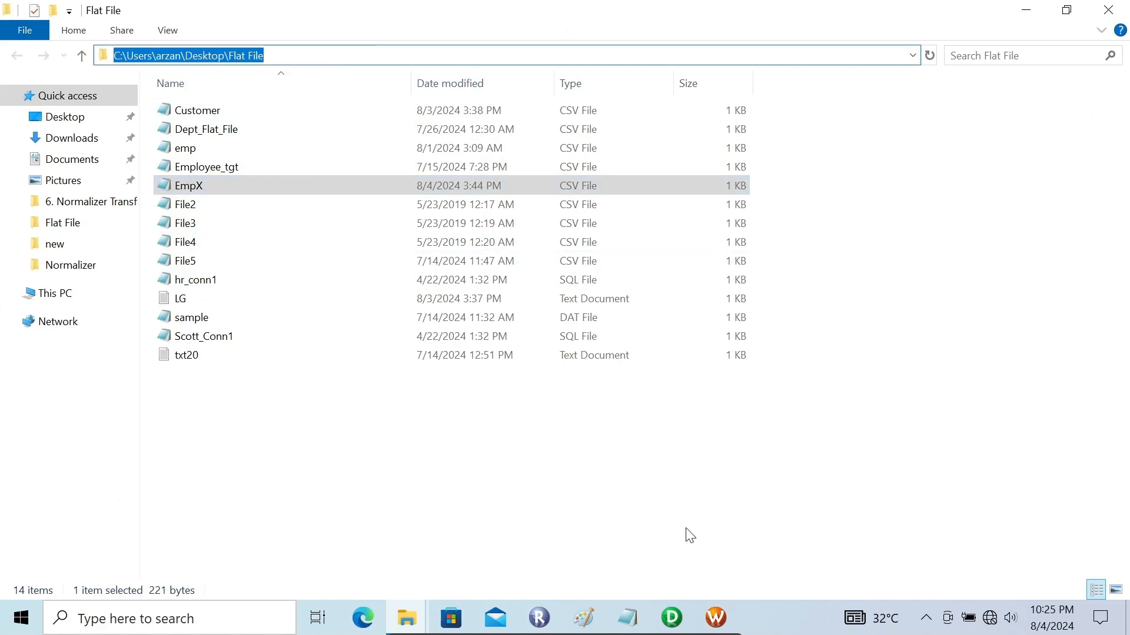
pyautogui.click(715, 618)
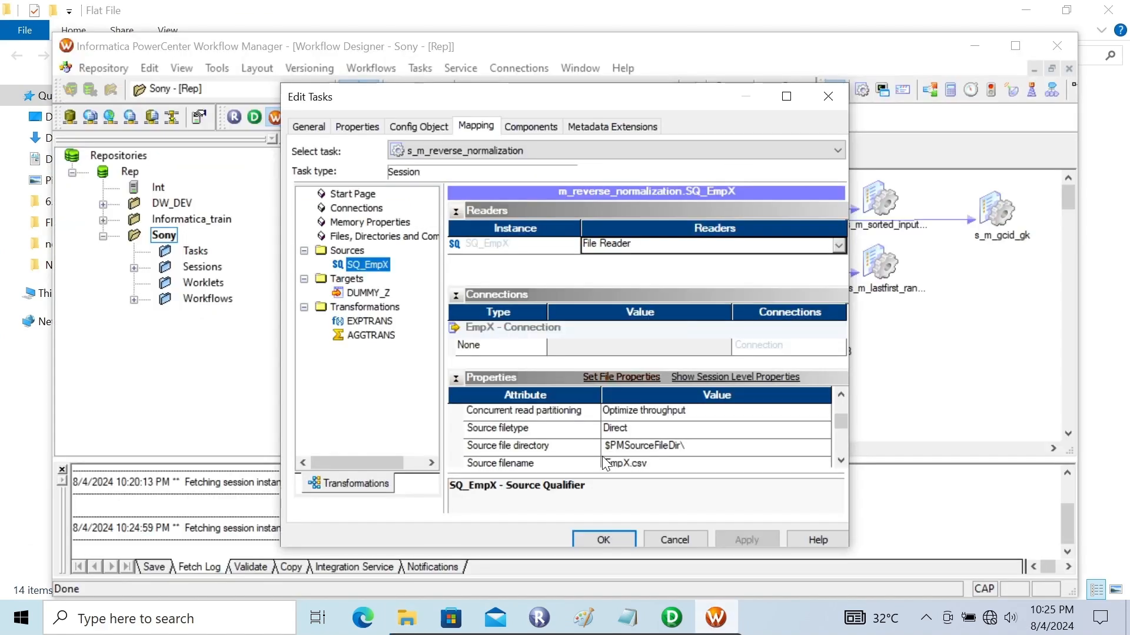
pyautogui.click(685, 447)
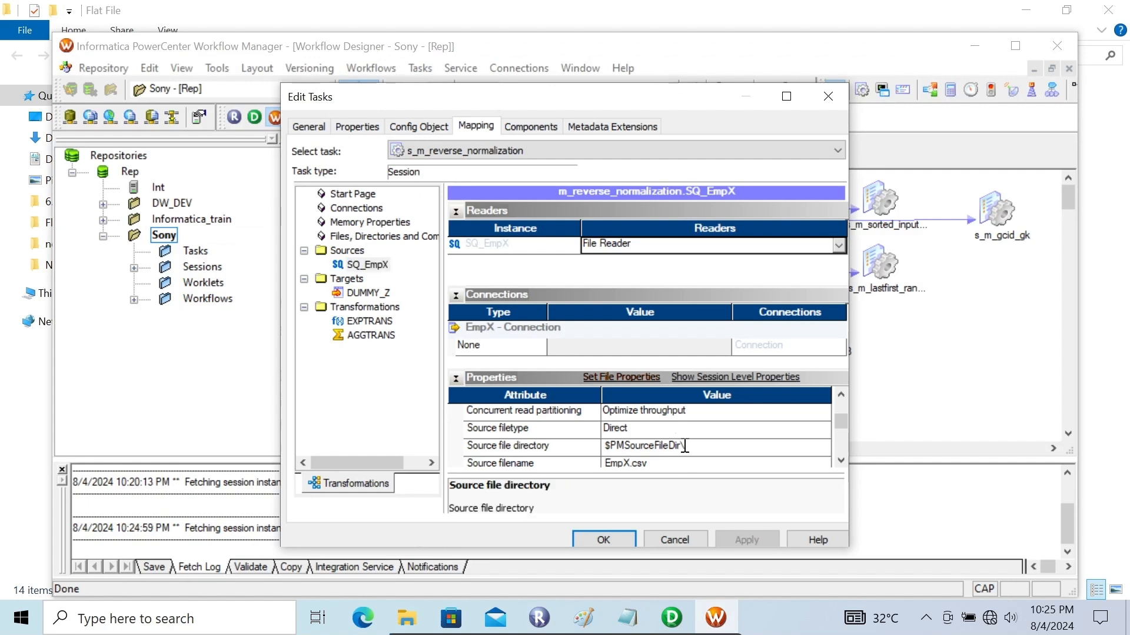
pyautogui.moveTo(686, 446); pyautogui.dragTo(541, 447)
pyautogui.write('C:\\Users\\arun\\Desktop\\Flat File')
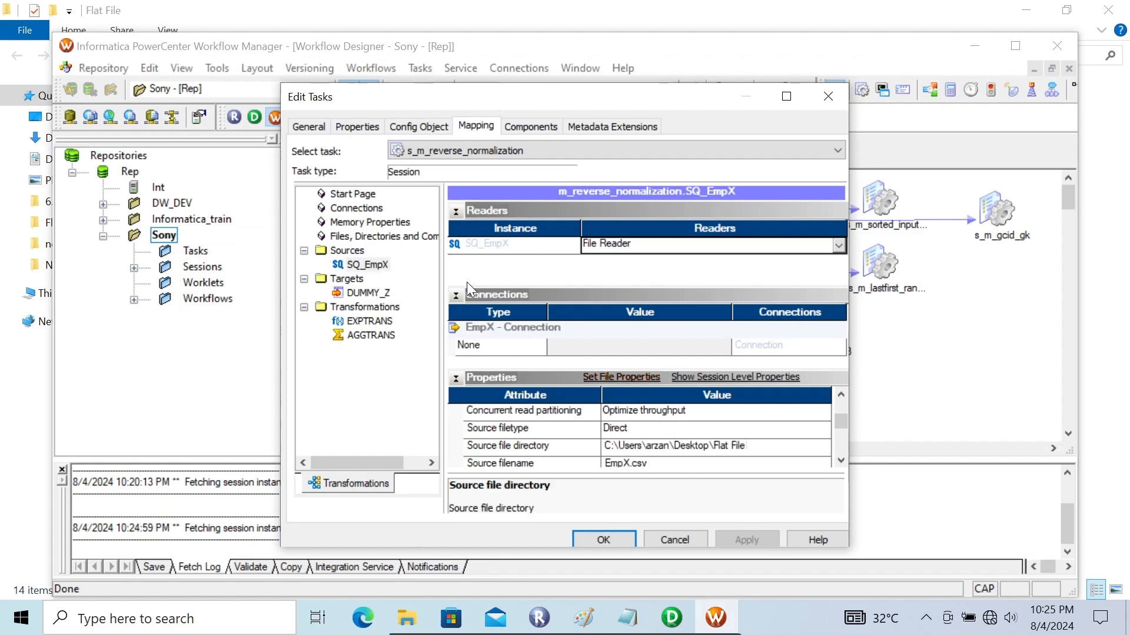
# - Set the output file directory of the DUMMY_Z target to the Windows user's Desktop folder
pyautogui.click(359, 293)
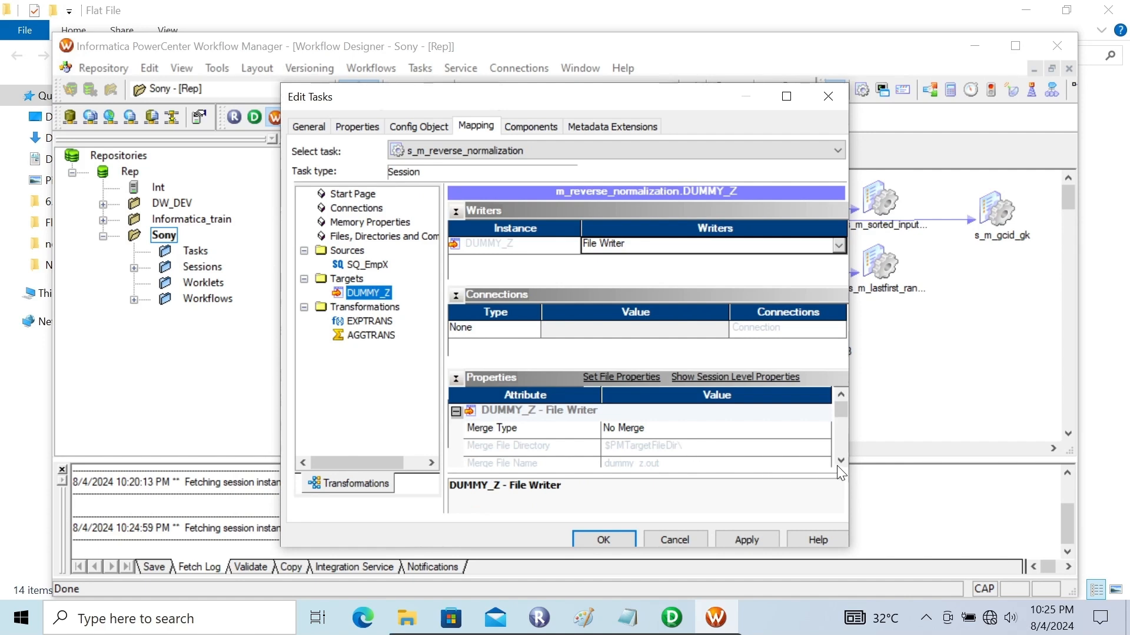
pyautogui.click(839, 463)
pyautogui.click(839, 462)
pyautogui.click(839, 462)
pyautogui.click(838, 462)
pyautogui.click(838, 462)
pyautogui.click(684, 445)
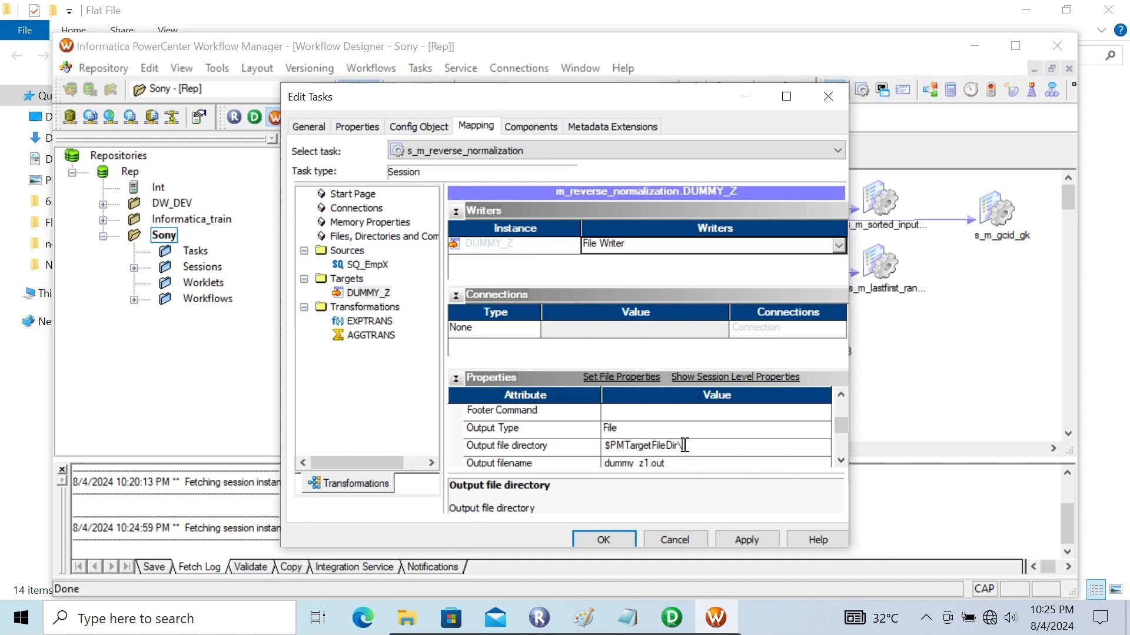
pyautogui.moveTo(684, 445); pyautogui.dragTo(567, 445)
pyautogui.hotkey('ctrl', 'v')
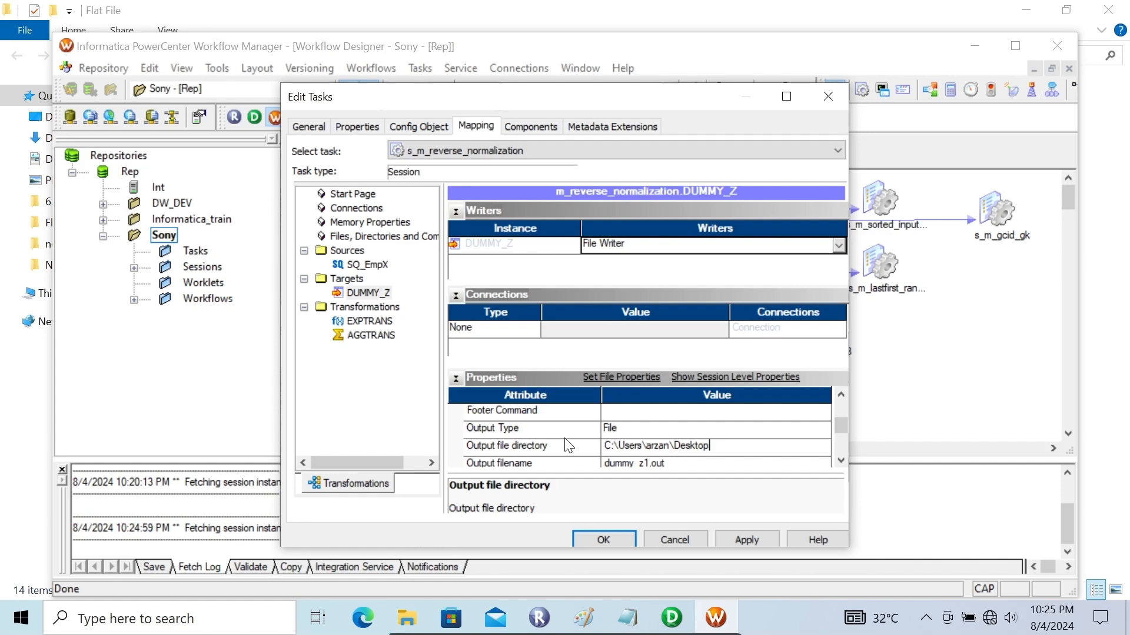
# - Set the DUMMY_Z header options to Output Field Names, apply the session changes and close the task editor
pyautogui.click(840, 396)
pyautogui.click(840, 395)
pyautogui.click(840, 395)
pyautogui.click(839, 396)
pyautogui.click(664, 446)
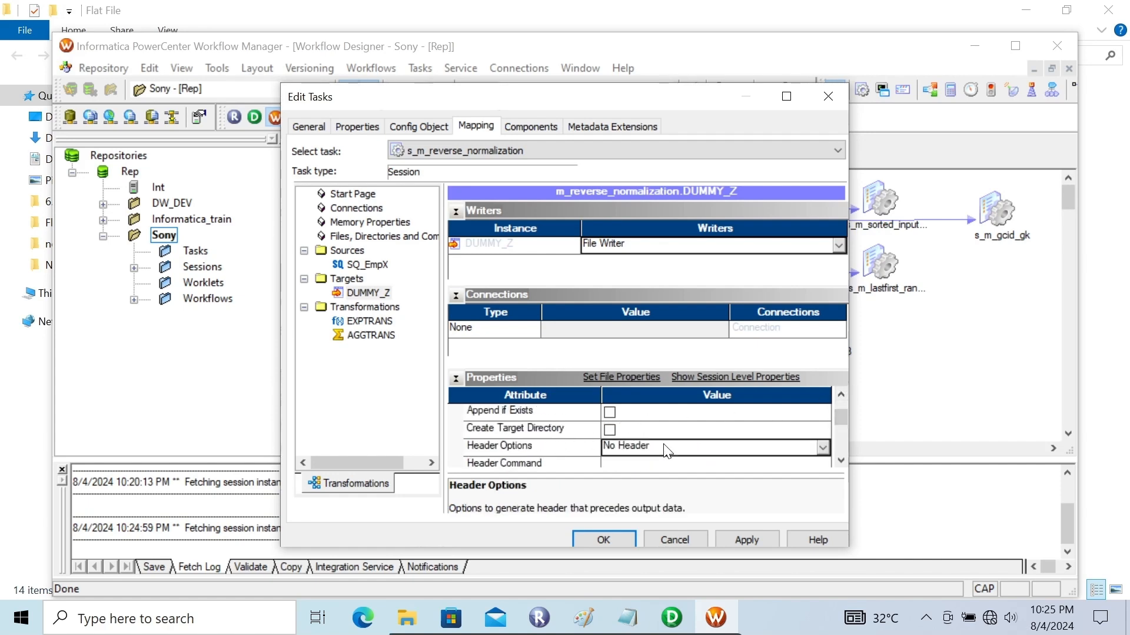
pyautogui.click(665, 446)
pyautogui.click(641, 476)
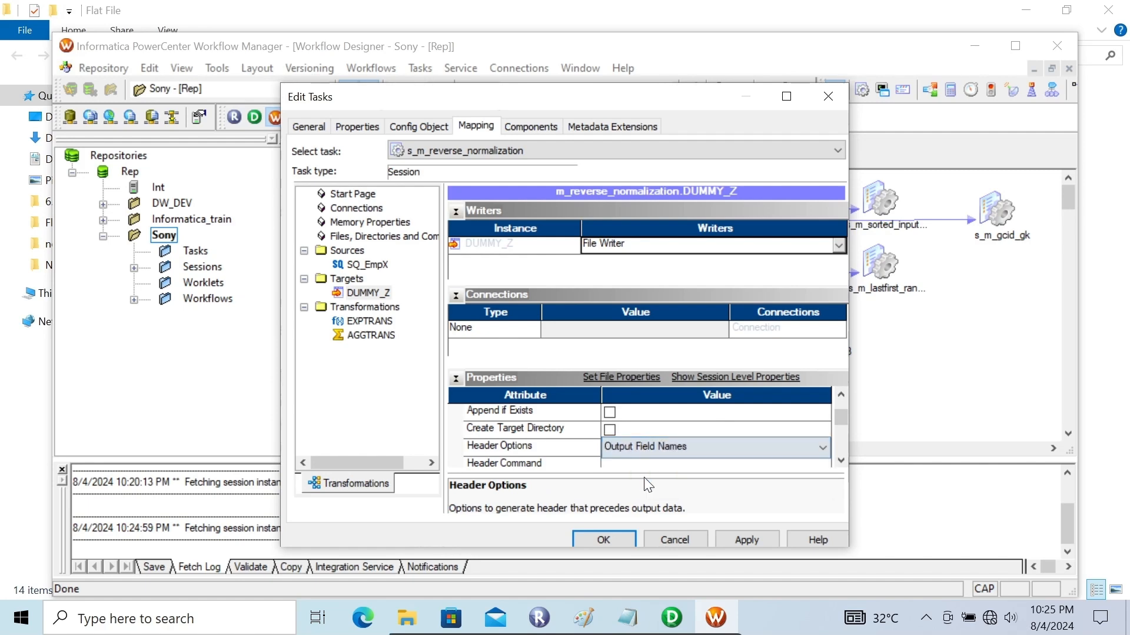
pyautogui.click(754, 538)
pyautogui.click(604, 539)
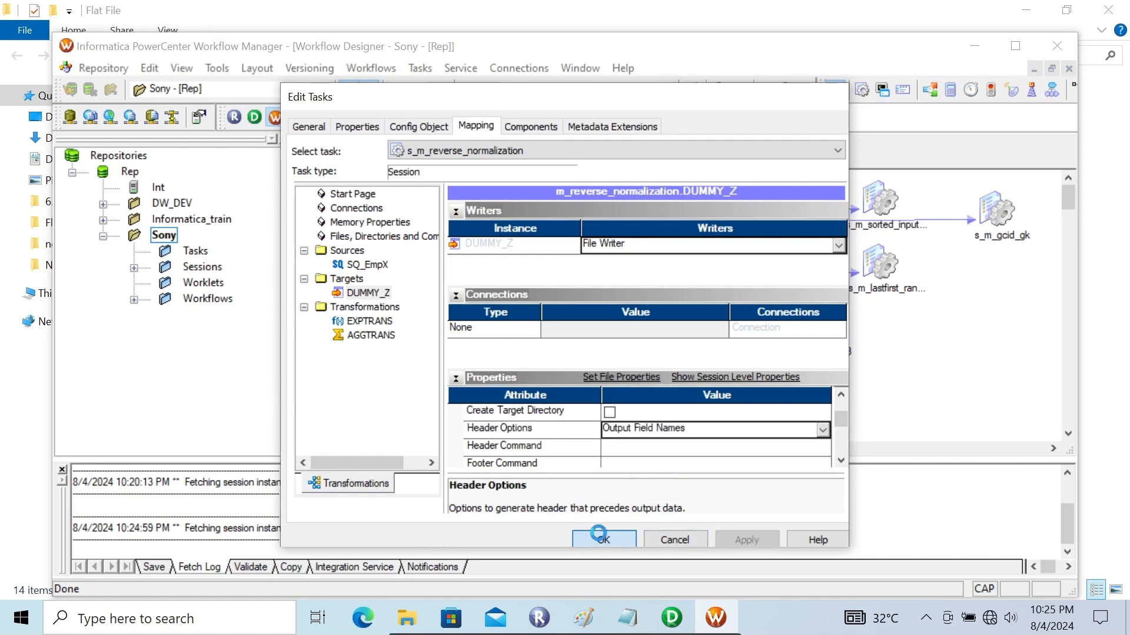
# - Link the Start task to the s_m_reverse_normalization session and save the workflow
pyautogui.click(424, 66)
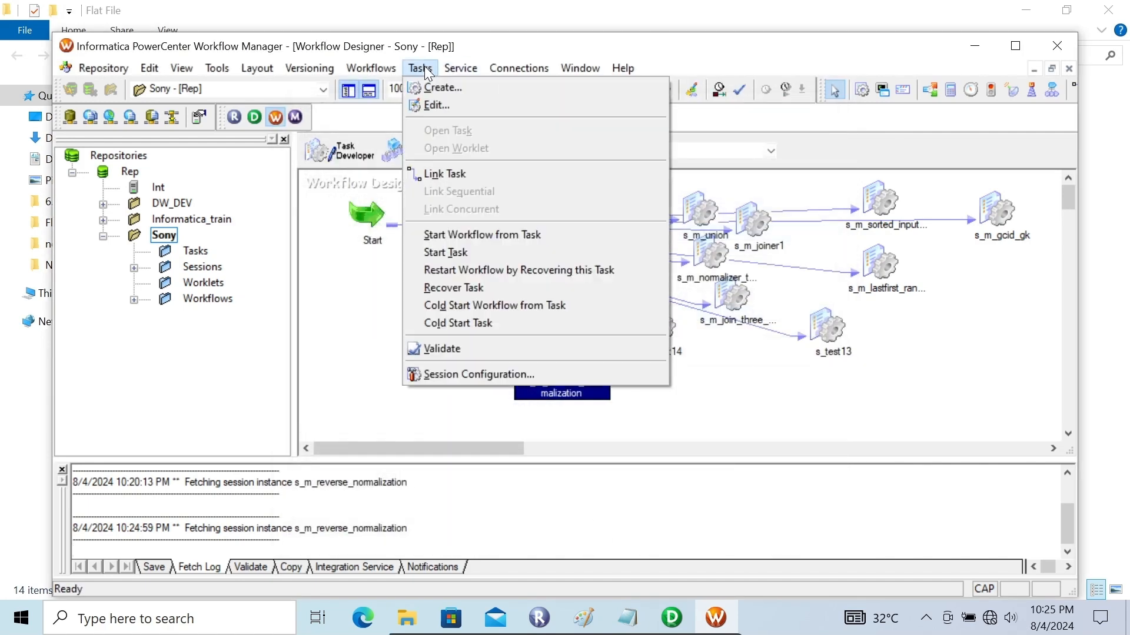
pyautogui.click(451, 174)
pyautogui.moveTo(389, 220)
pyautogui.mouseDown()
pyautogui.moveTo(380, 224)
pyautogui.moveTo(524, 341)
pyautogui.mouseUp()
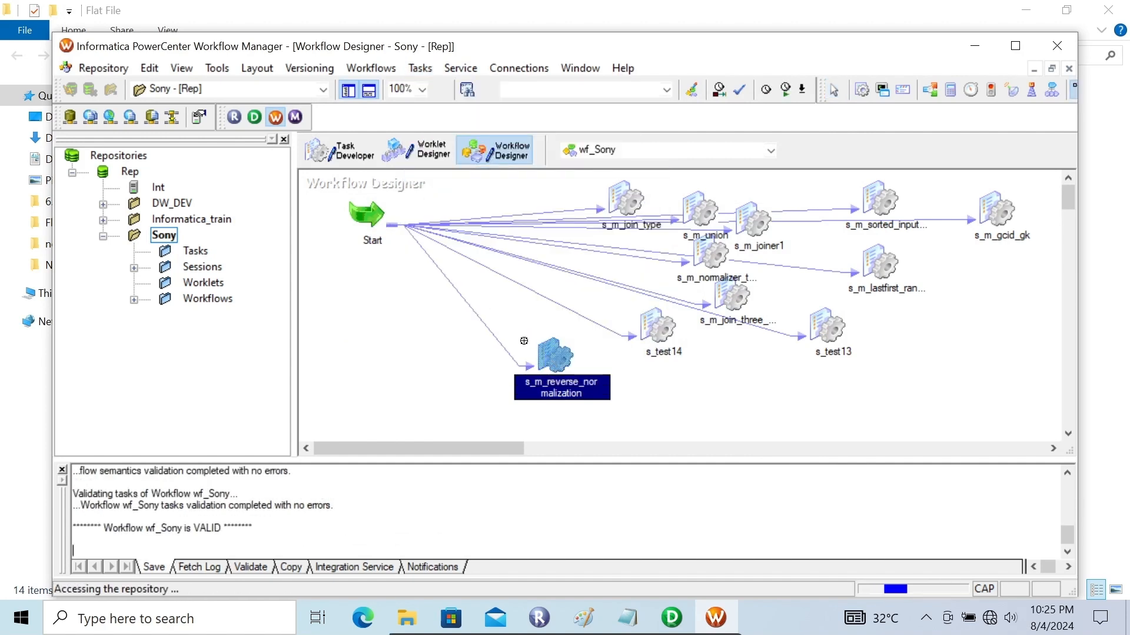
# - Start the s_m_reverse_normalization task, check its source/target statistics in Workflow Monitor, and minimize the monitor
pyautogui.rightClick(562, 356)
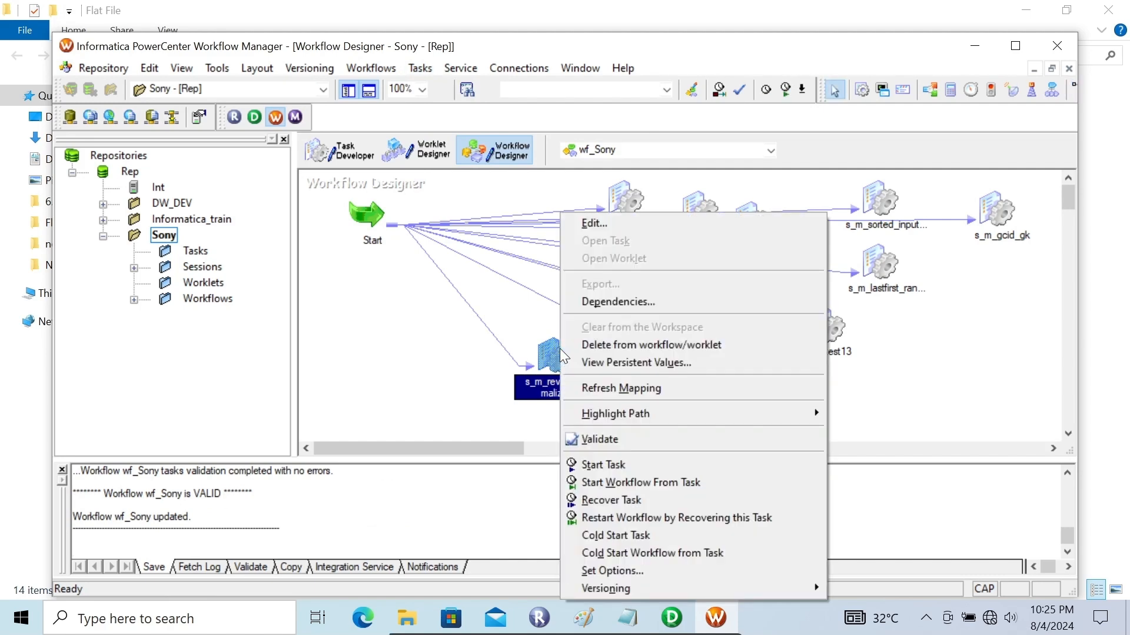
pyautogui.click(609, 465)
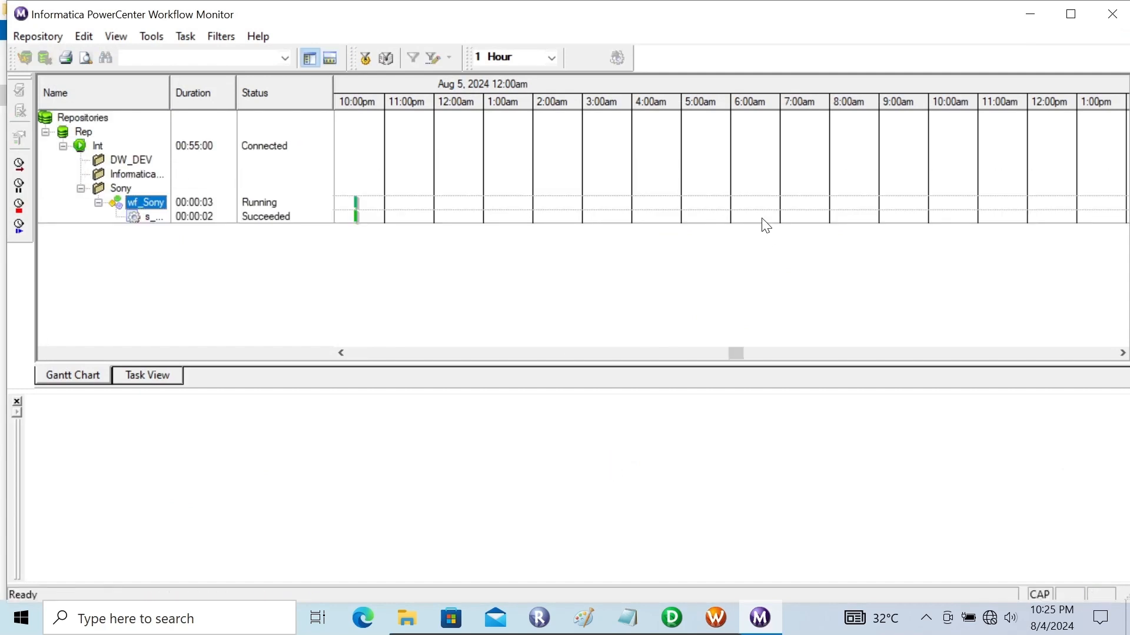
pyautogui.click(160, 213)
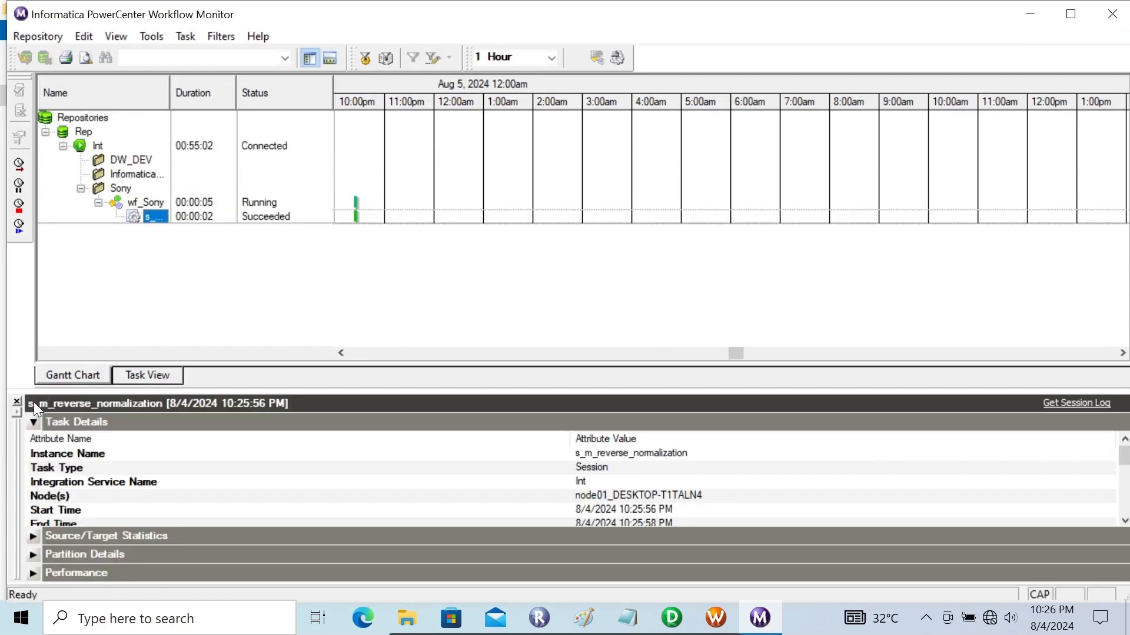
pyautogui.click(32, 422)
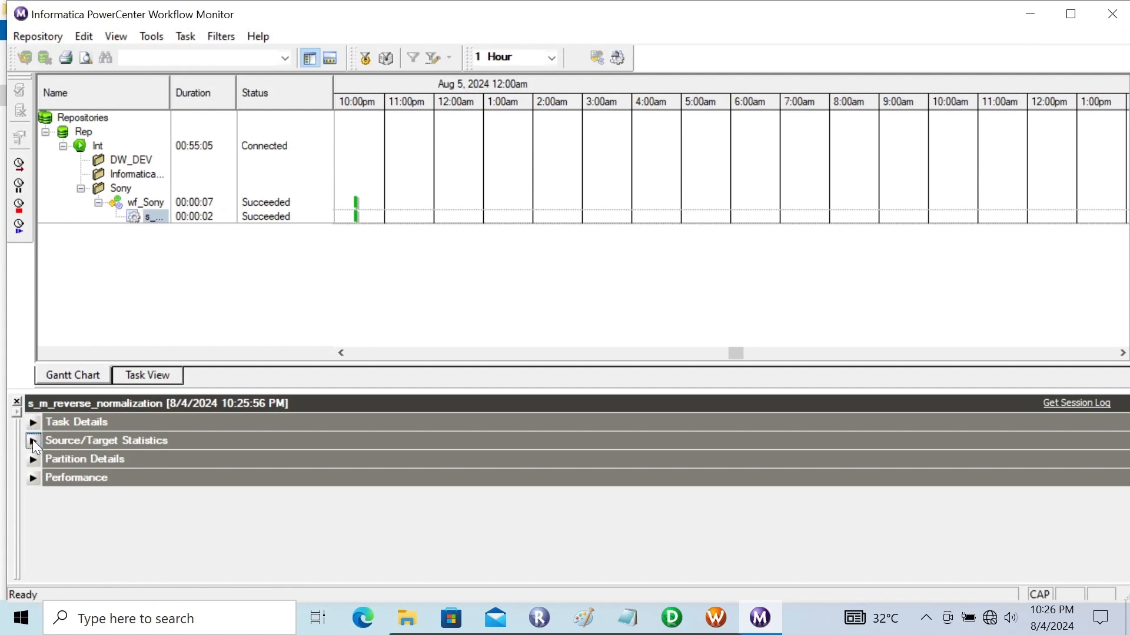
pyautogui.click(33, 440)
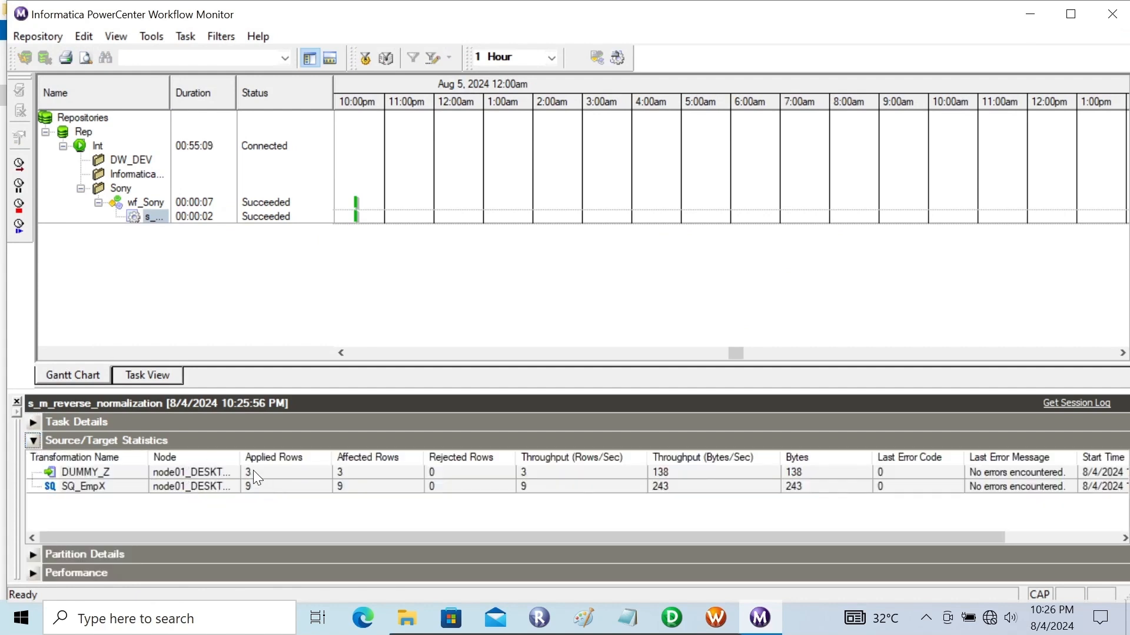
pyautogui.click(1034, 11)
pyautogui.click(1037, 11)
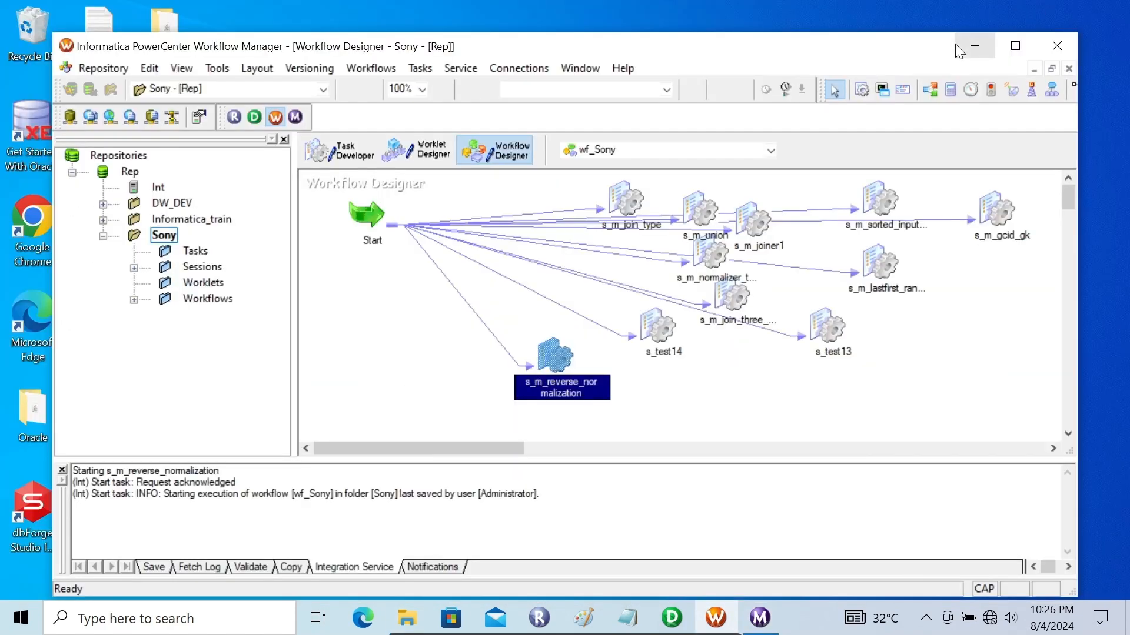
# - Reopen the dummy_z1 output file from the desktop, check the order of its rows and close it
pyautogui.click(968, 46)
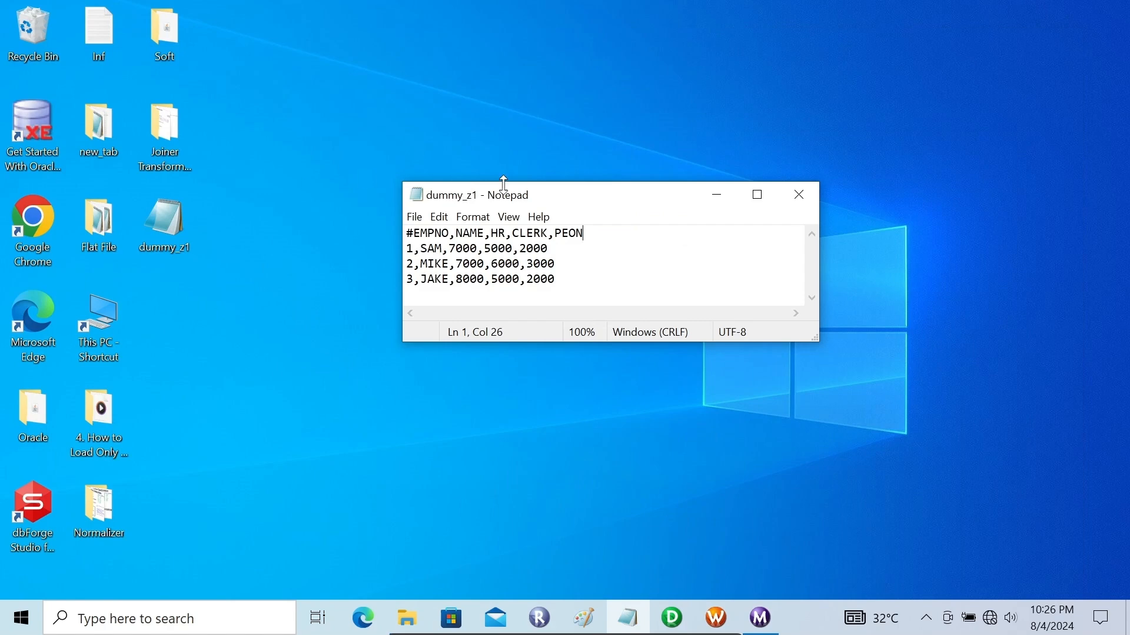
pyautogui.moveTo(537, 202); pyautogui.dragTo(621, 190)
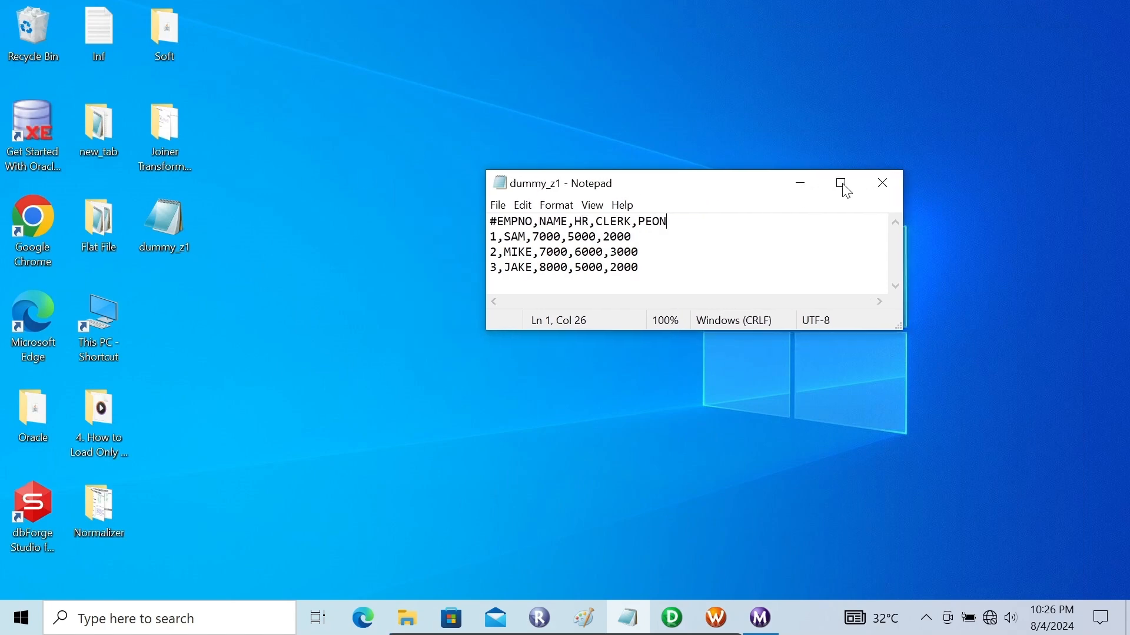
pyautogui.click(895, 193)
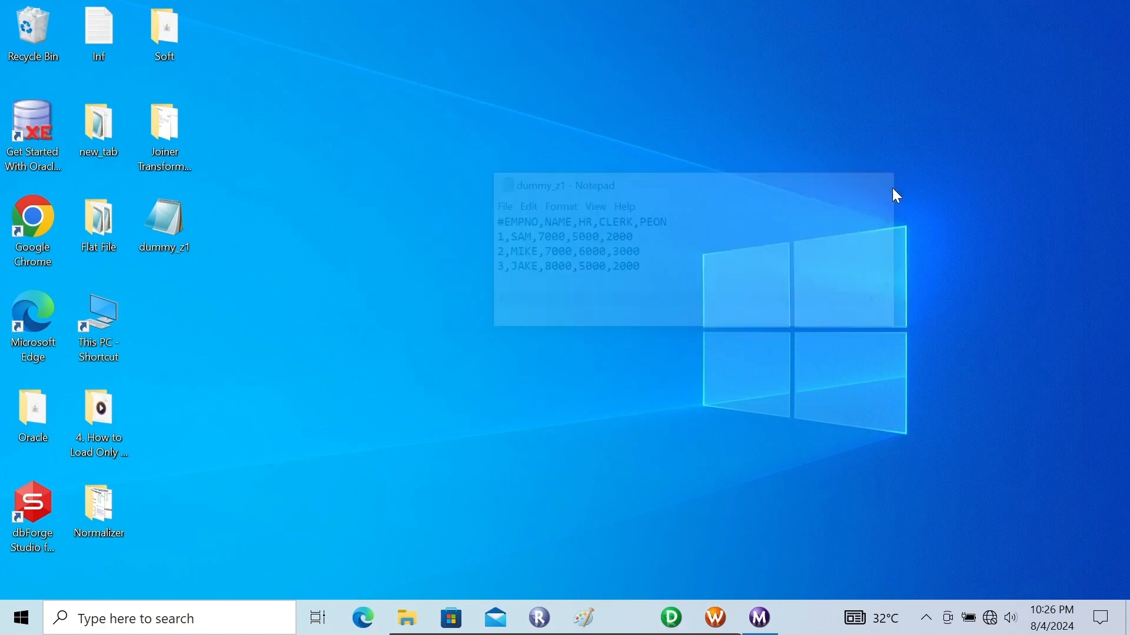
pyautogui.doubleClick(171, 226)
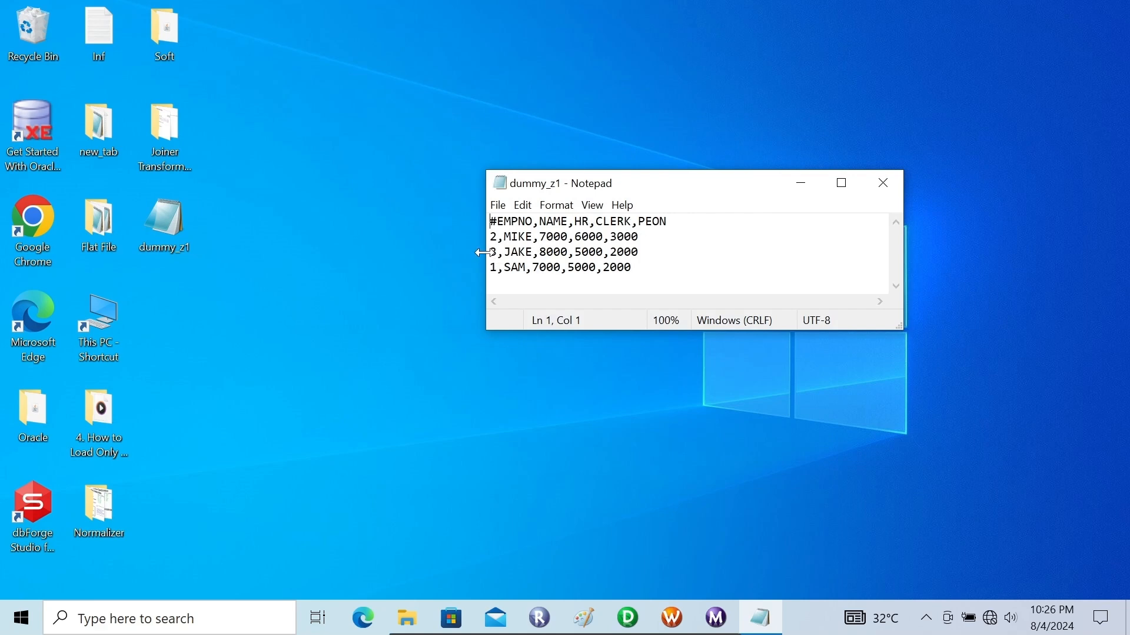
pyautogui.click(879, 189)
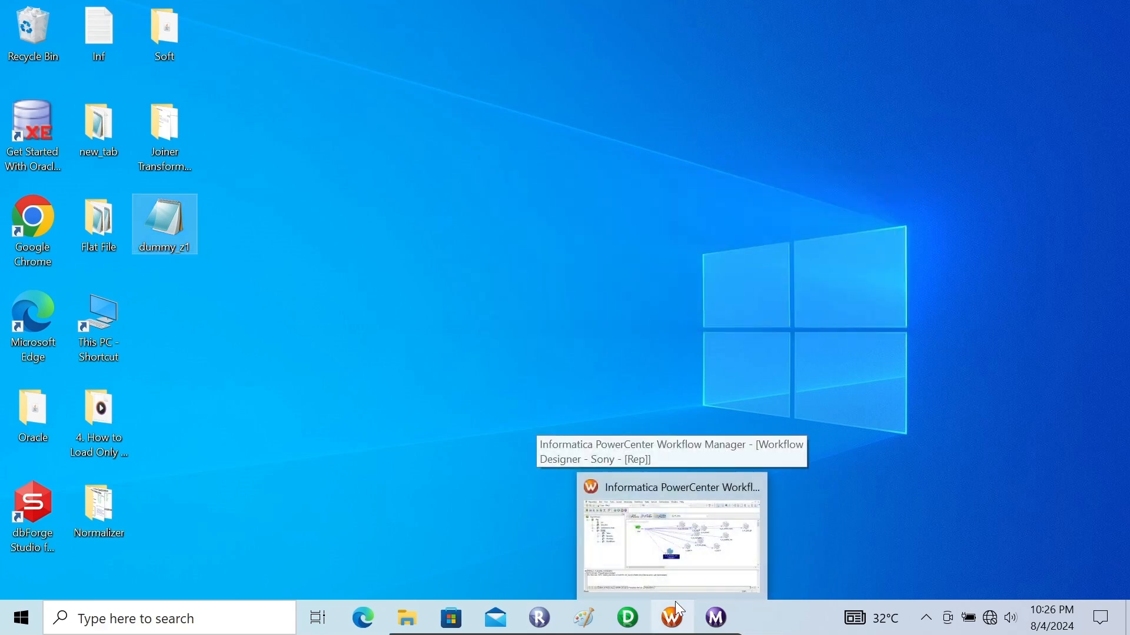
# - Switch to PowerCenter Designer and inspect the properties of the SQ_EmpX source qualifier for available sort options
pyautogui.click(638, 622)
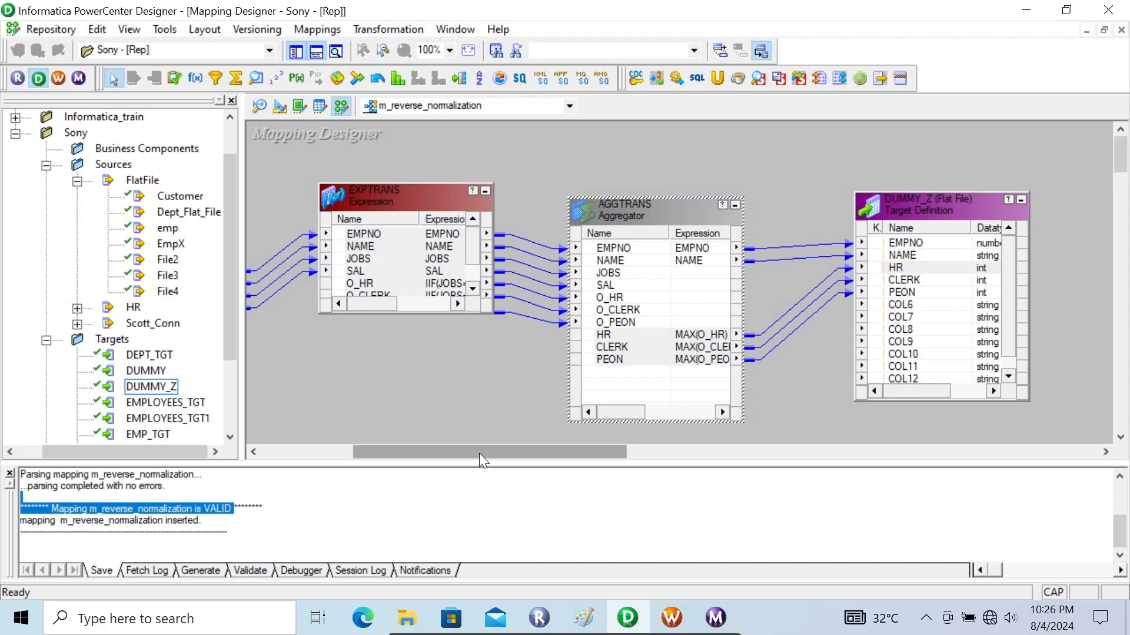
pyautogui.moveTo(435, 450); pyautogui.dragTo(344, 451)
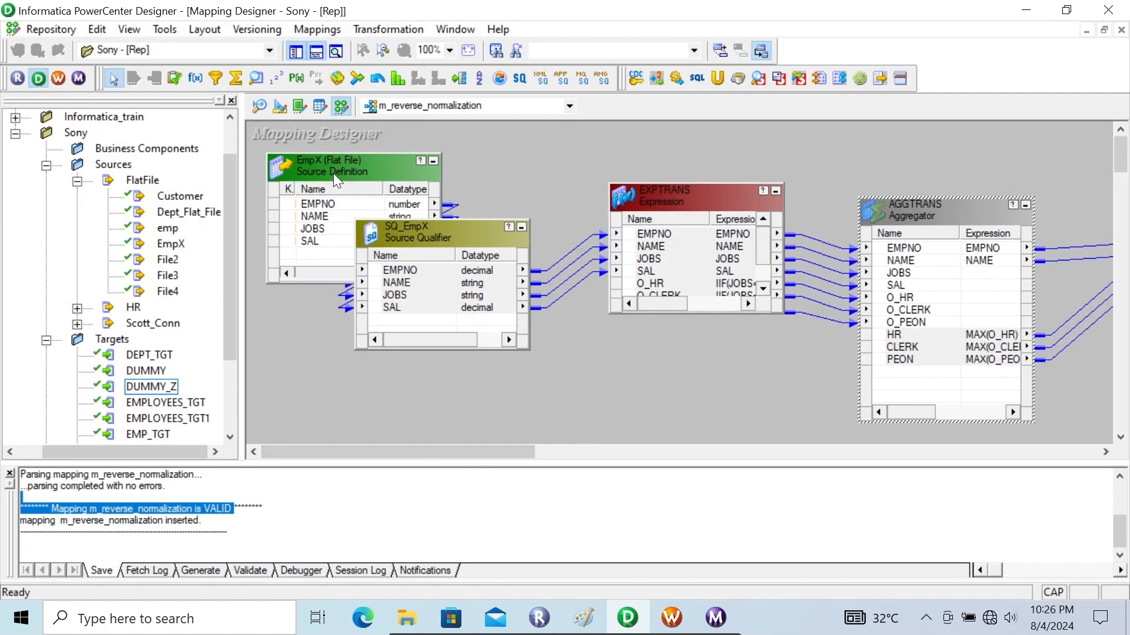
pyautogui.doubleClick(433, 242)
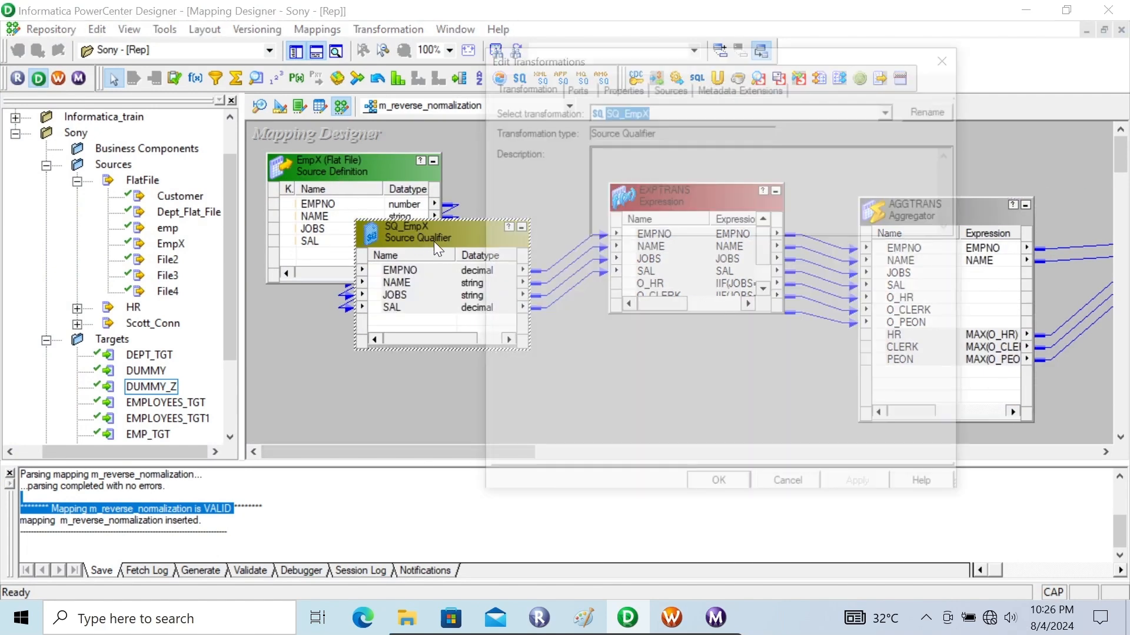
pyautogui.click(602, 87)
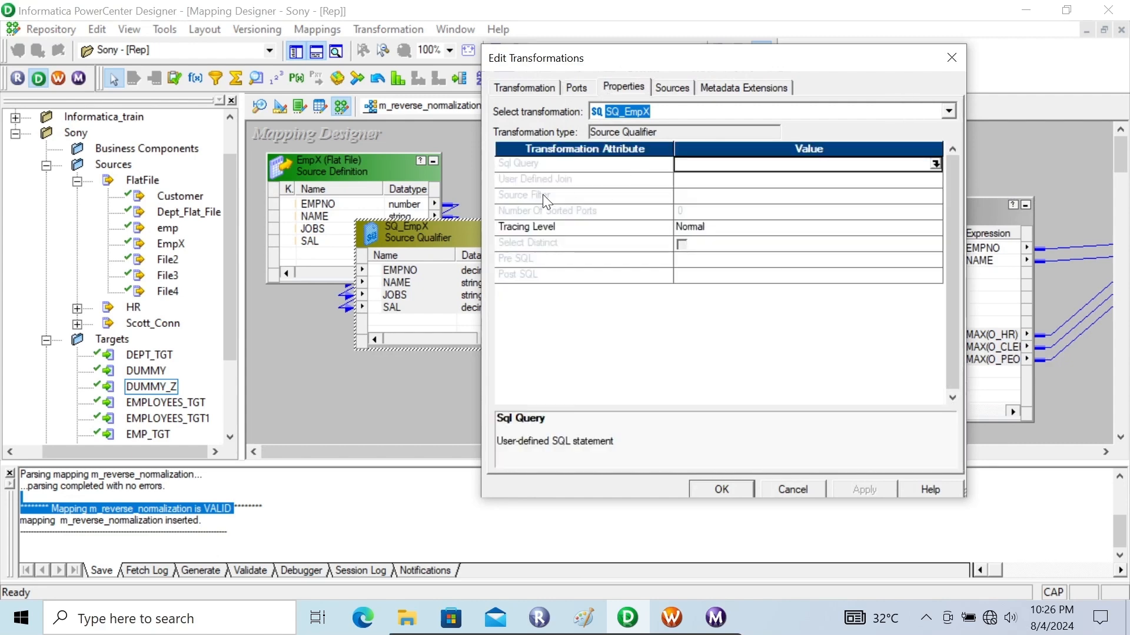
pyautogui.click(713, 491)
# - Delete all the links between the AGGTRANS aggregator and the DUMMY_Z target
pyautogui.moveTo(503, 451); pyautogui.dragTo(675, 451)
pyautogui.moveTo(648, 204); pyautogui.dragTo(619, 380)
pyautogui.press('Delete')
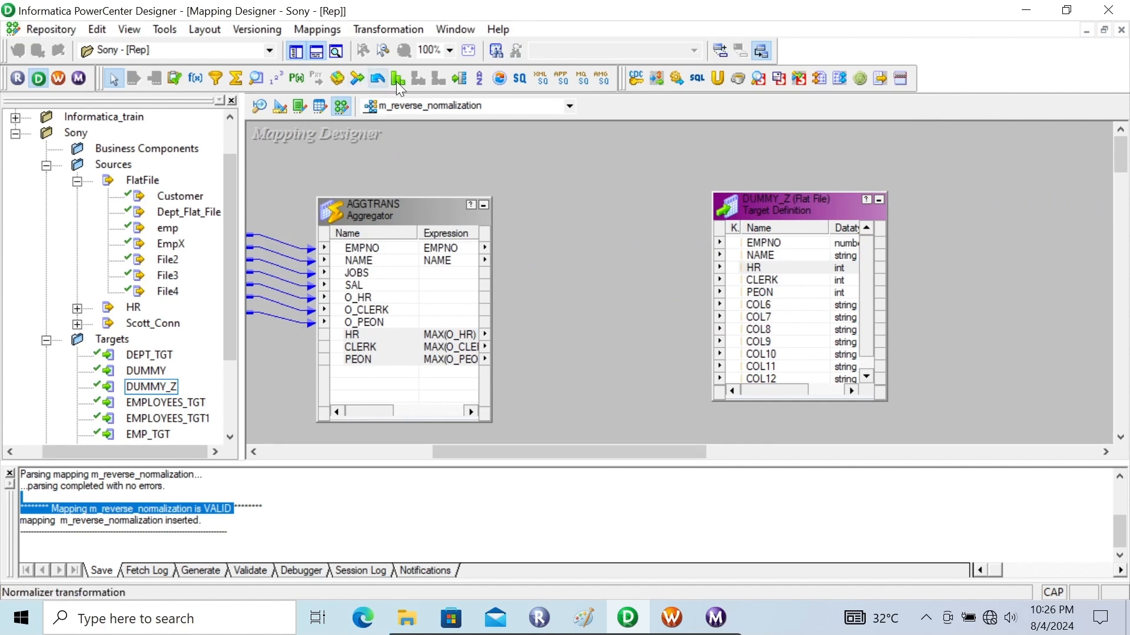
# - Add a Sorter transformation between AGGTRANS and DUMMY_Z and feed it EMPNO, NAME, HR, CLERK and PEON from the aggregator
pyautogui.click(479, 78)
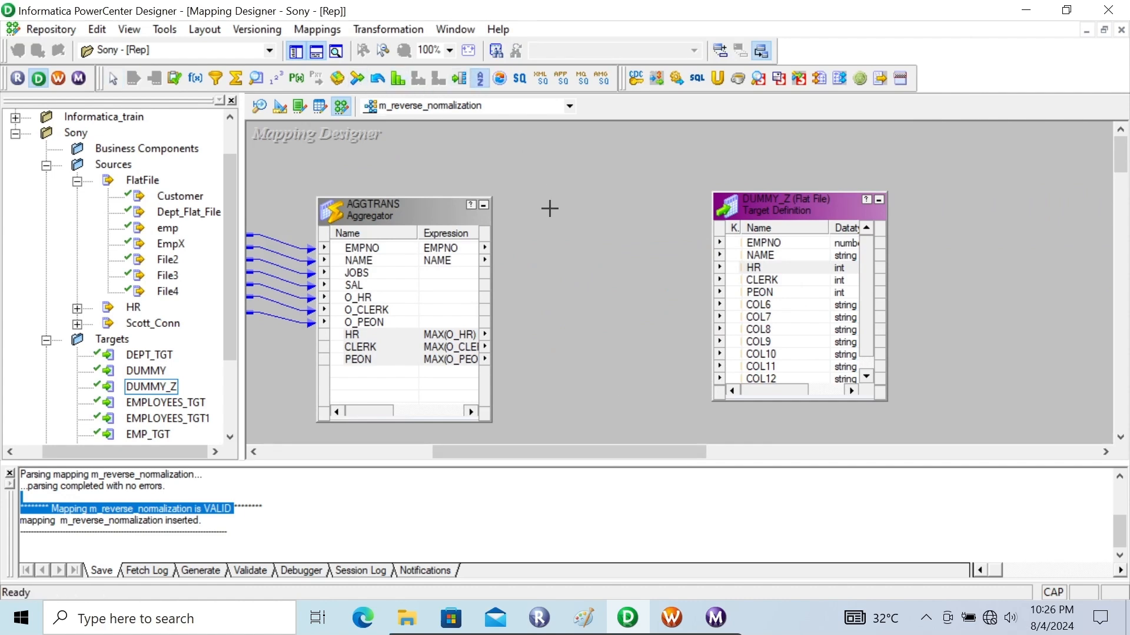
pyautogui.click(549, 208)
pyautogui.click(379, 247)
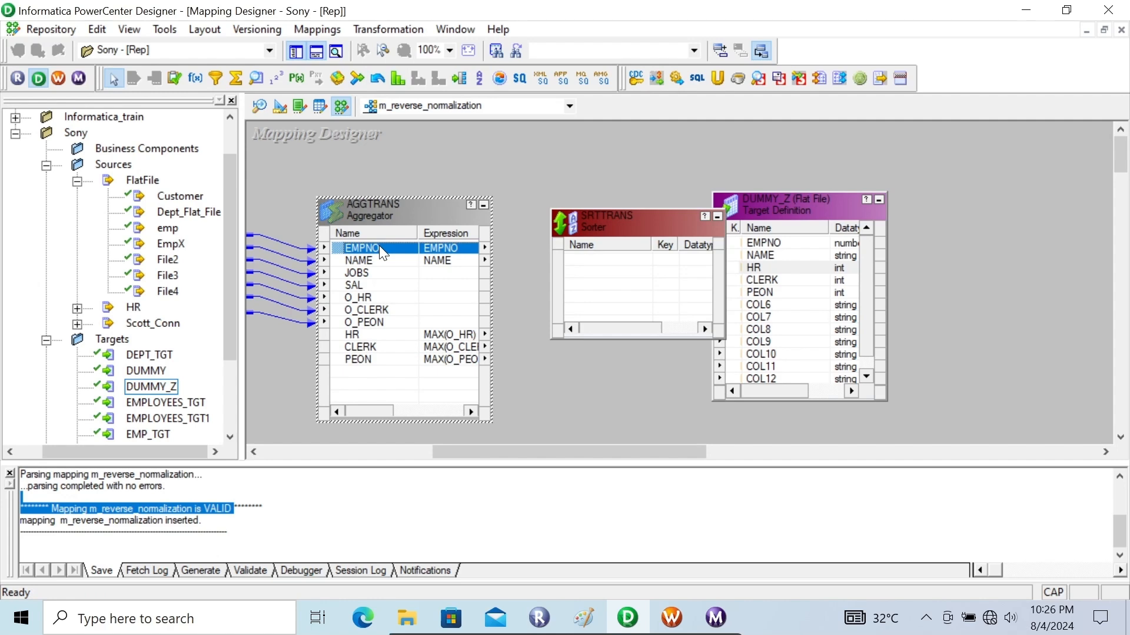
pyautogui.hotkey('shift', 'Down')
pyautogui.moveTo(342, 250); pyautogui.dragTo(596, 258)
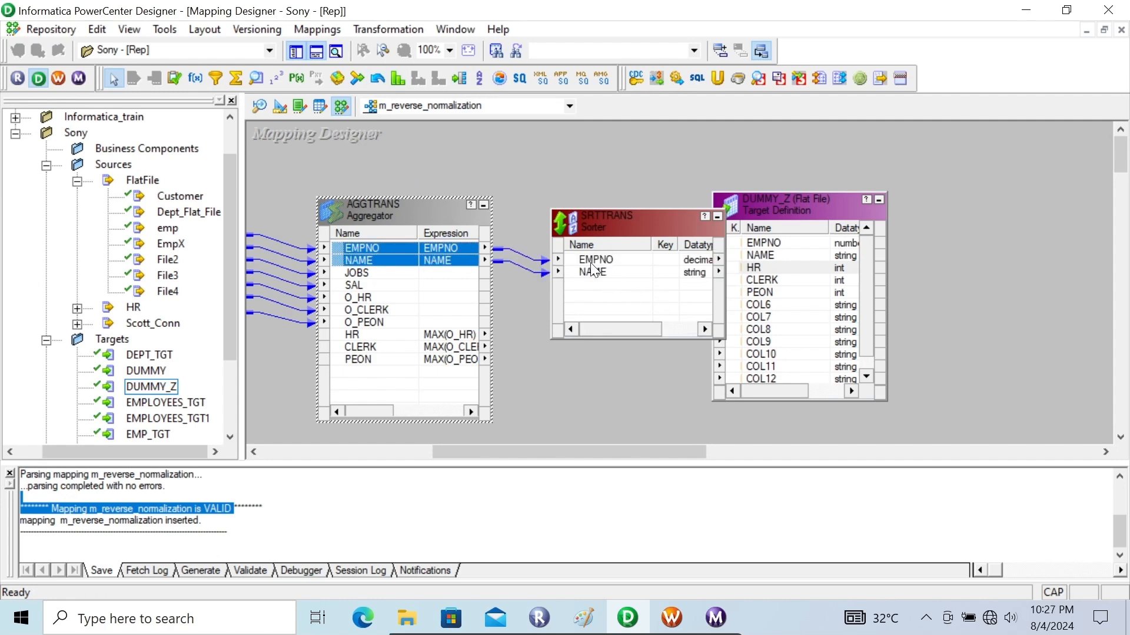
pyautogui.click(368, 335)
pyautogui.hotkey('shift', 'Down')
pyautogui.hotkey('shift', 'Down')
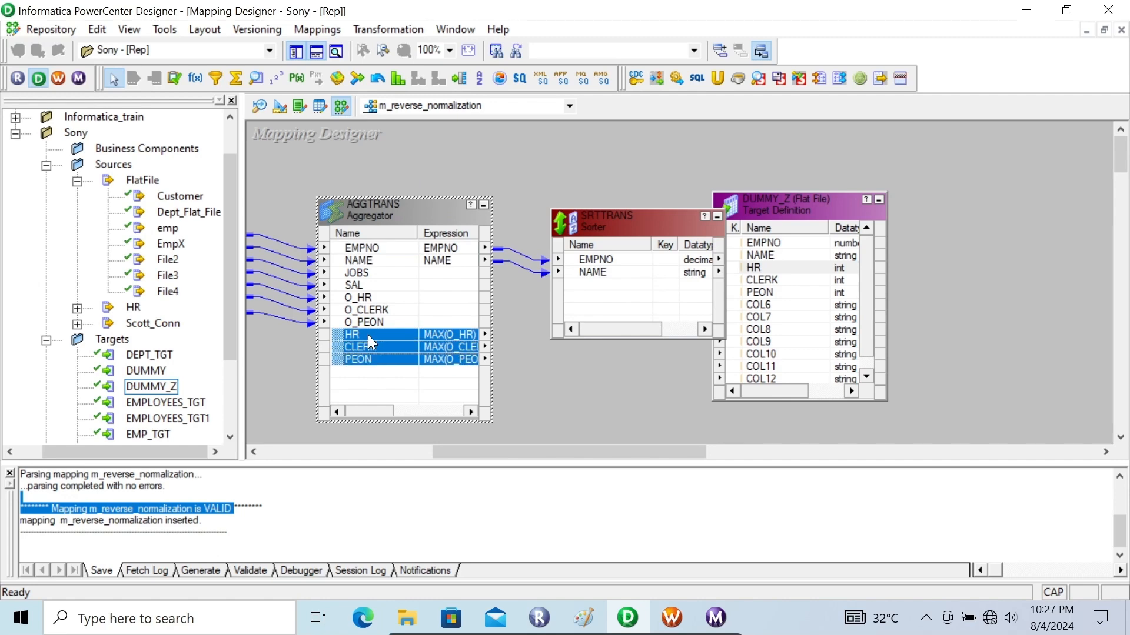
pyautogui.moveTo(340, 333); pyautogui.dragTo(596, 290)
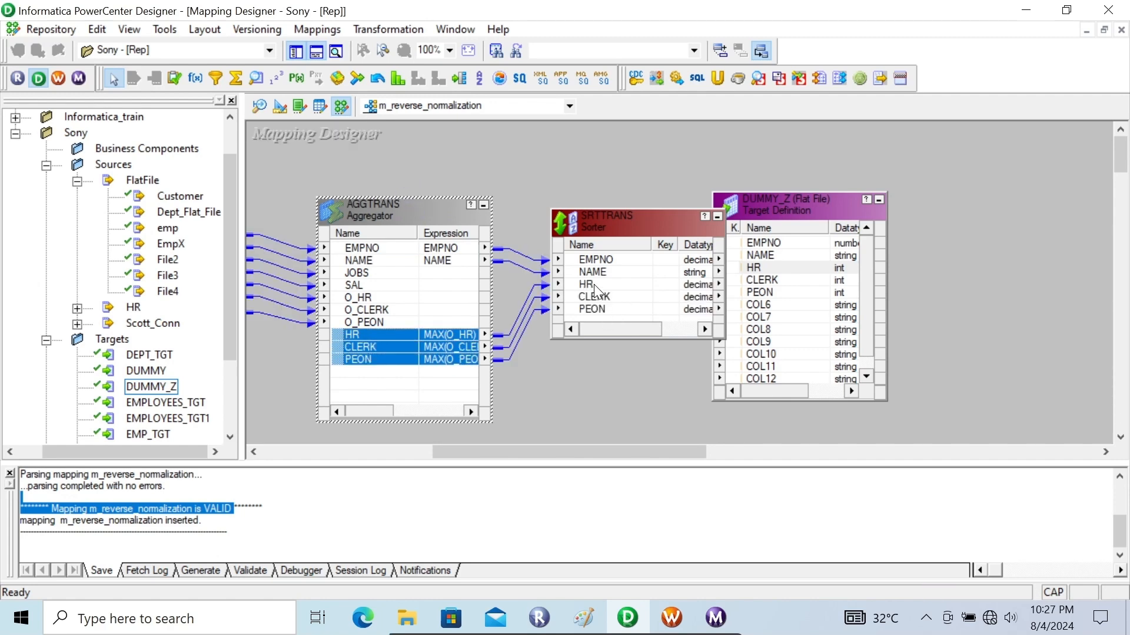
# - Move the DUMMY_Z target clear of the Sorter and set EMPNO as the Sorter's key port
pyautogui.moveTo(760, 206); pyautogui.dragTo(894, 195)
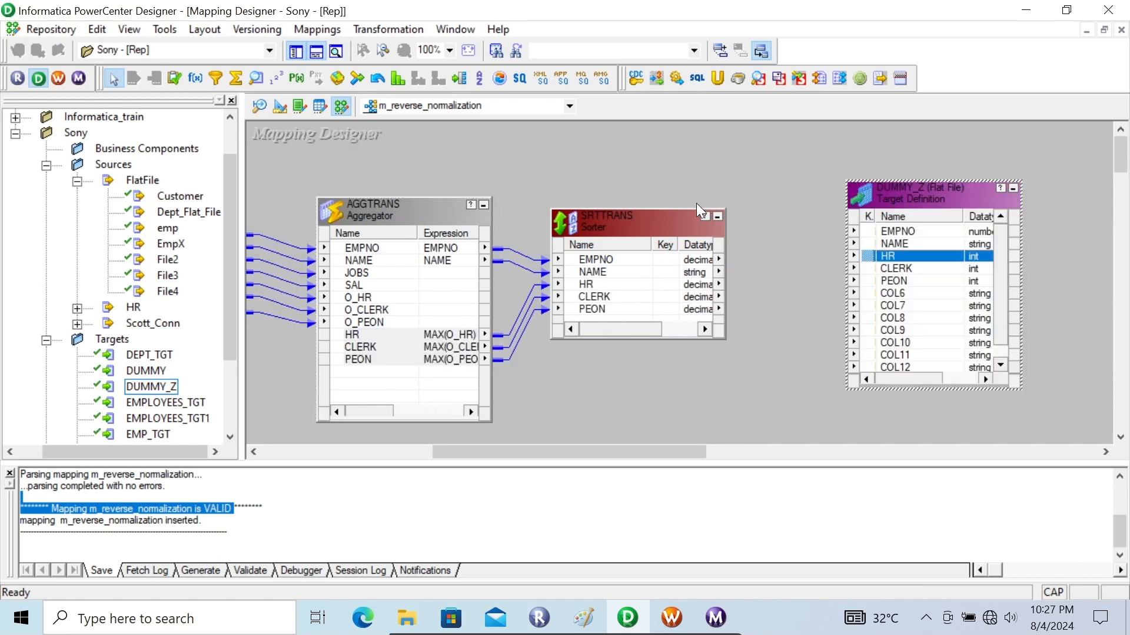
pyautogui.doubleClick(640, 215)
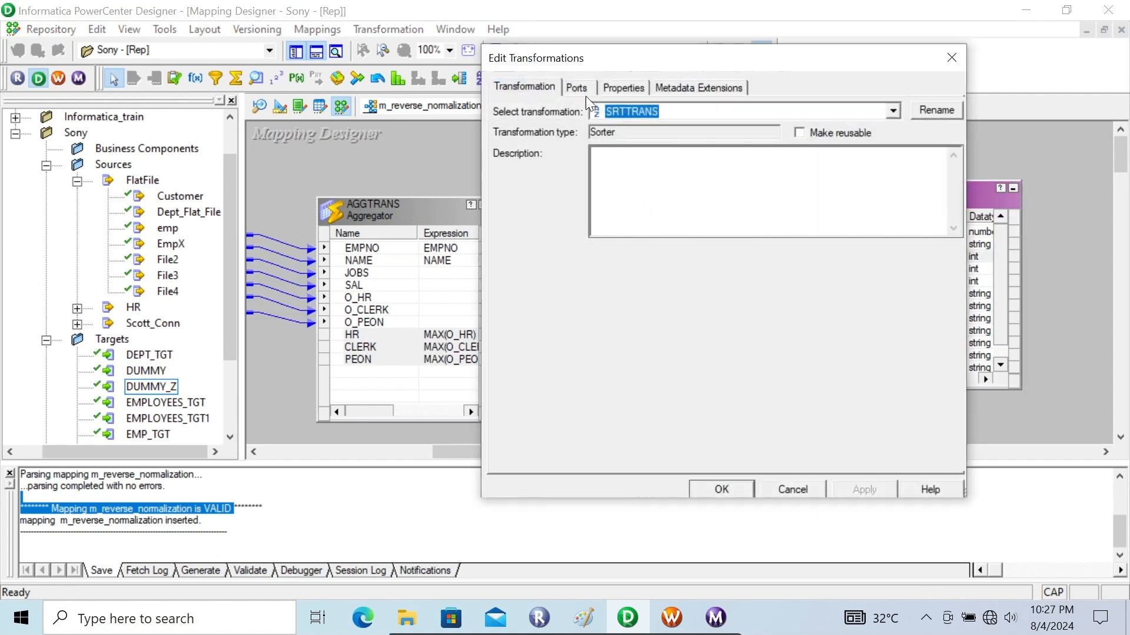
pyautogui.click(578, 89)
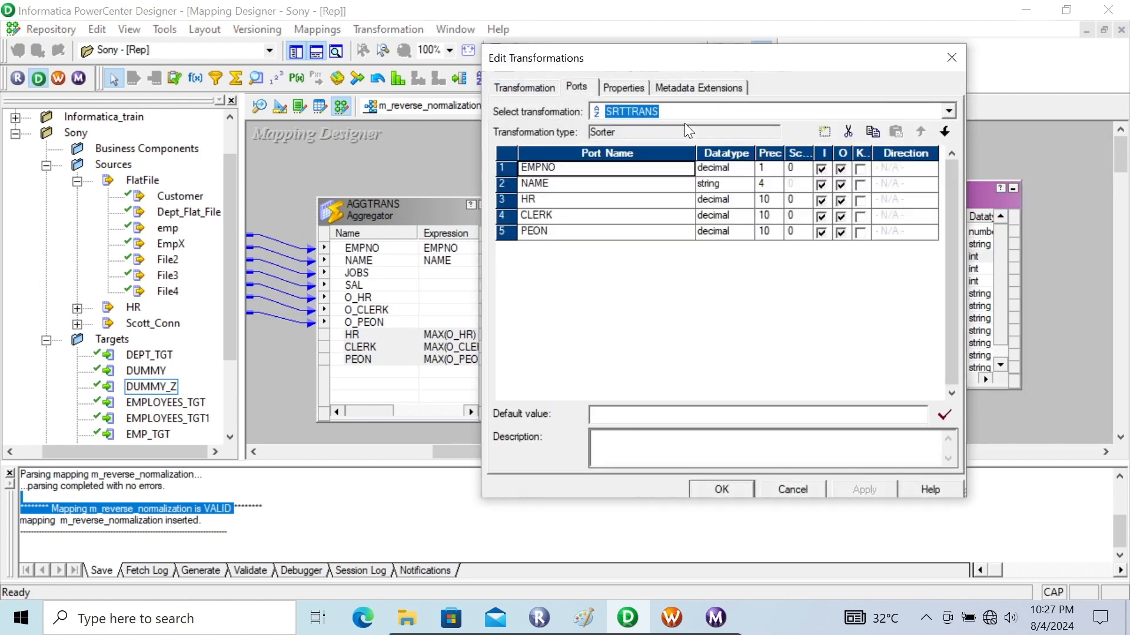
pyautogui.click(860, 168)
pyautogui.click(865, 490)
pyautogui.click(721, 489)
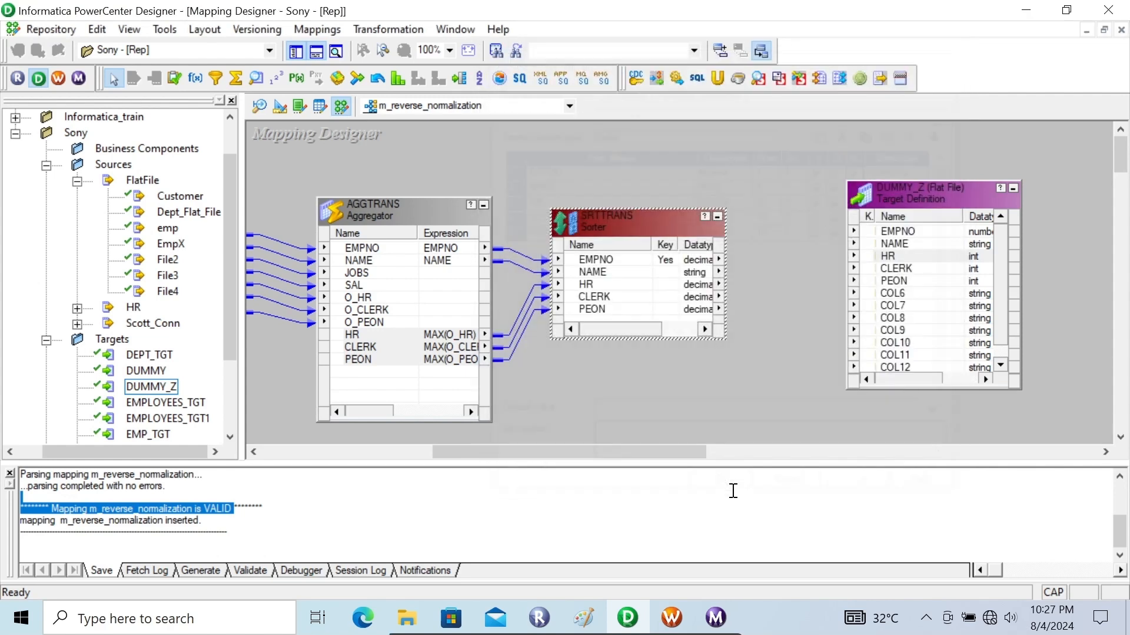
# - Link all five Sorter ports to the matching DUMMY_Z columns, starting at EMPNO, and save the mapping
pyautogui.click(642, 274)
pyautogui.rightClick(641, 275)
pyautogui.click(661, 281)
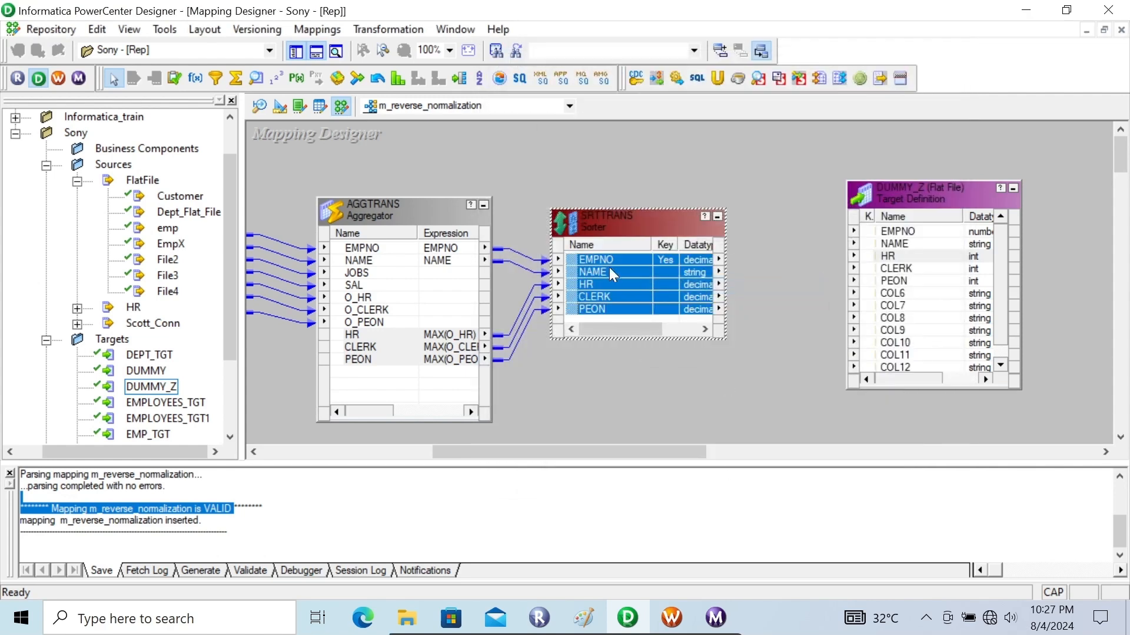
pyautogui.moveTo(577, 259); pyautogui.dragTo(899, 235)
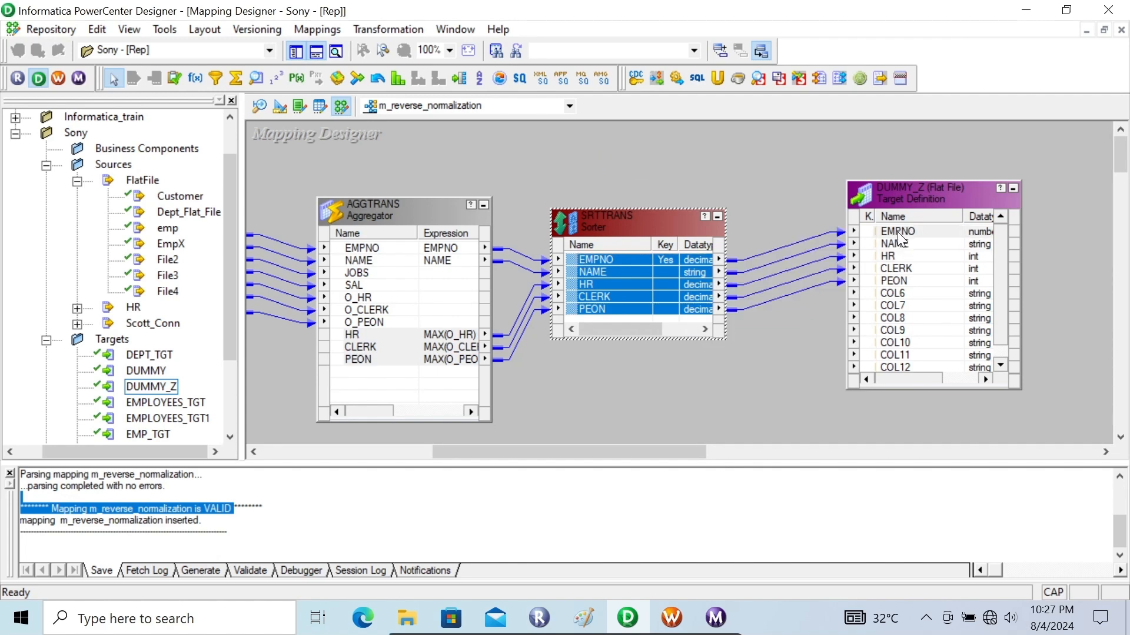
pyautogui.hotkey('ctrl', 's')
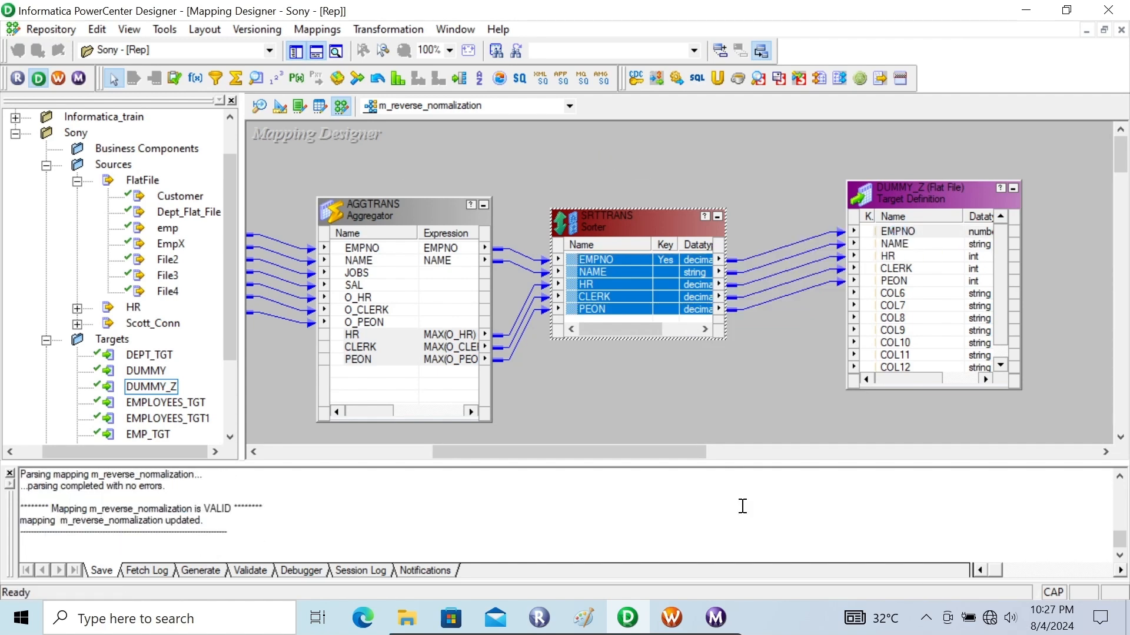
# - Switch to Workflow Manager, refresh the mapping of the s_m_reverse_normalization session and save the workflow
pyautogui.click(671, 618)
pyautogui.rightClick(545, 352)
pyautogui.click(581, 386)
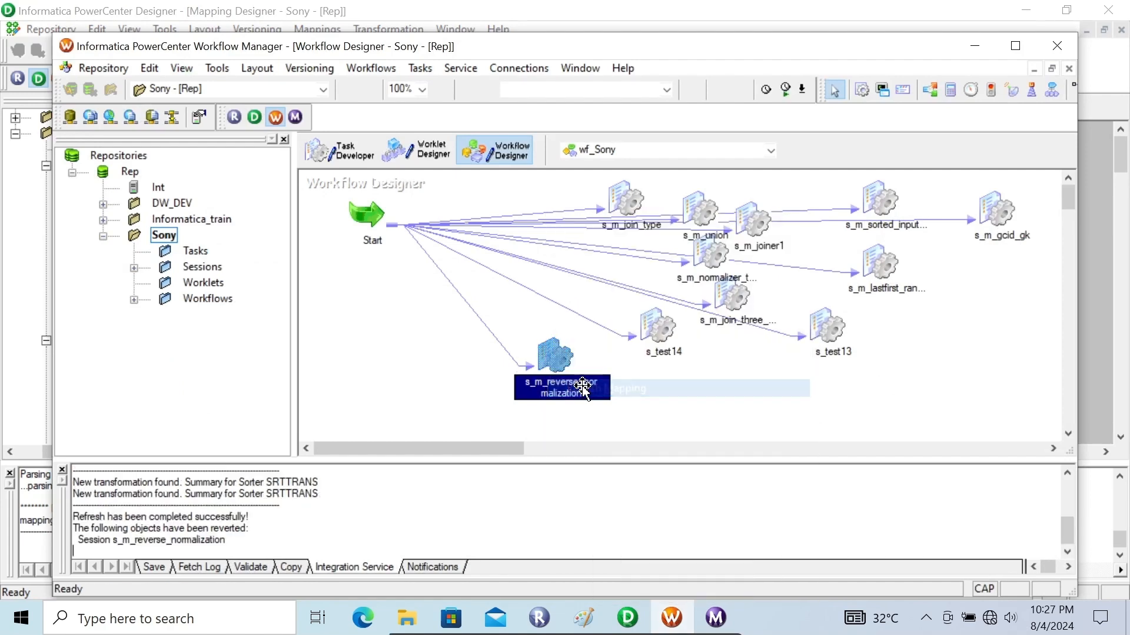
pyautogui.hotkey('ctrl', 's')
# - Run the s_m_reverse_normalization task again, check its source/target statistics and minimize Workflow Monitor
pyautogui.rightClick(543, 355)
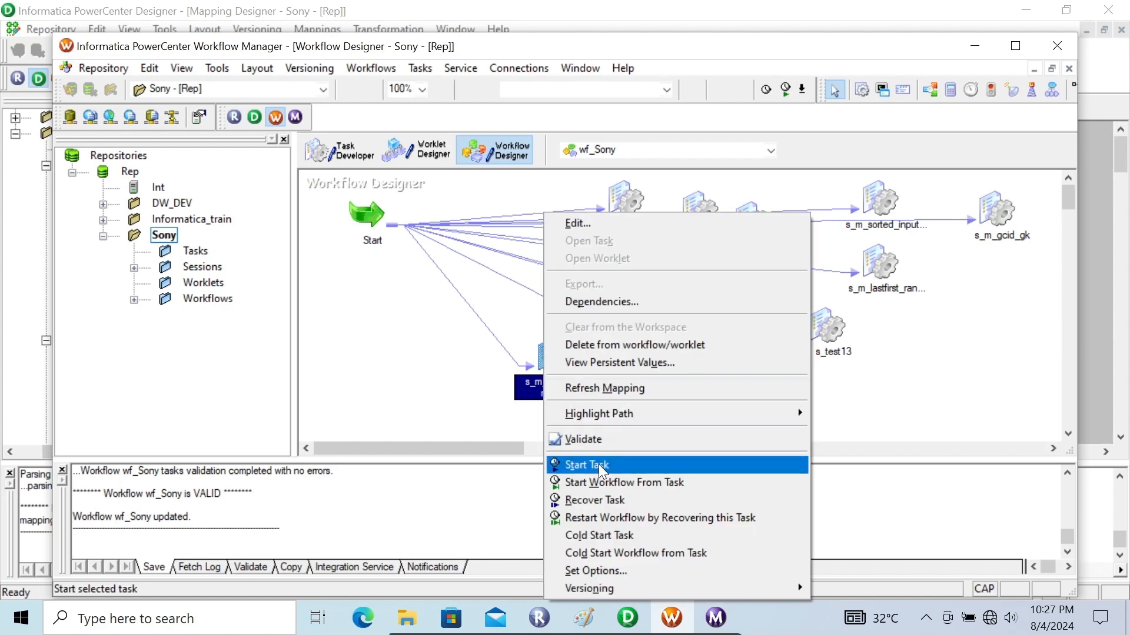
pyautogui.click(599, 464)
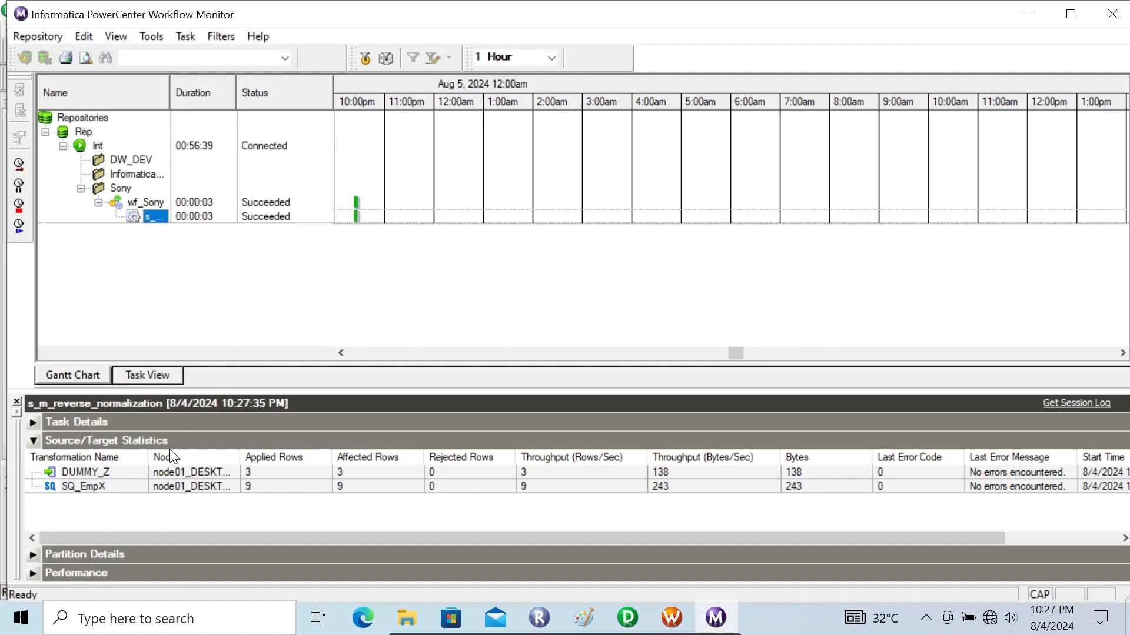
pyautogui.click(1029, 19)
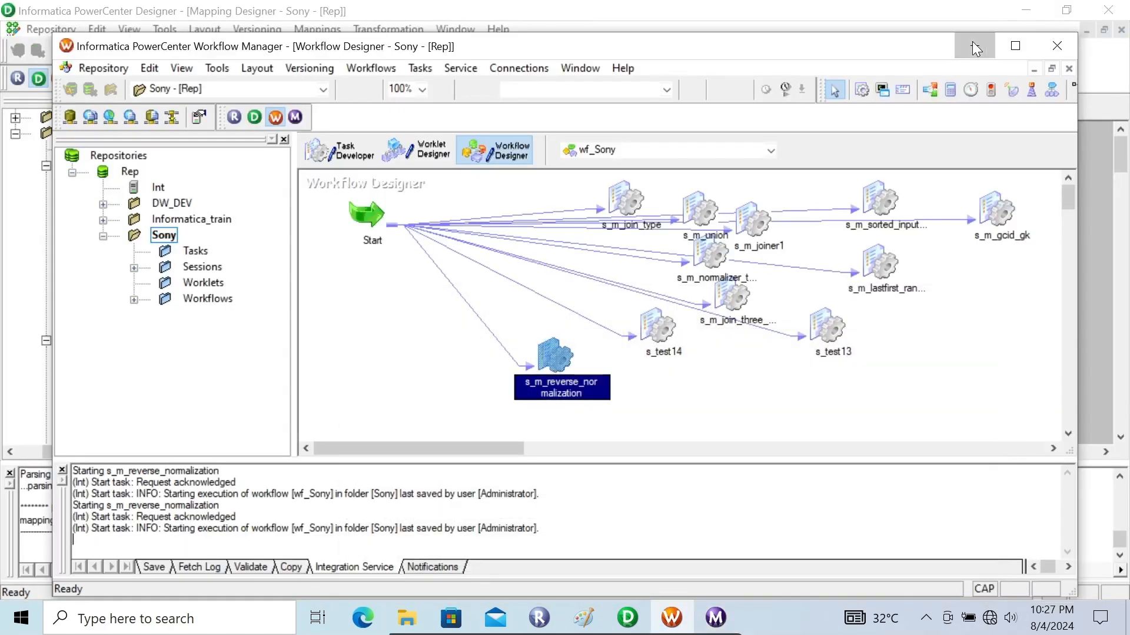
# - Minimize Workflow Manager and Designer, then open dummy_z1 from the desktop to check the sorted output
pyautogui.click(974, 47)
pyautogui.click(1026, 10)
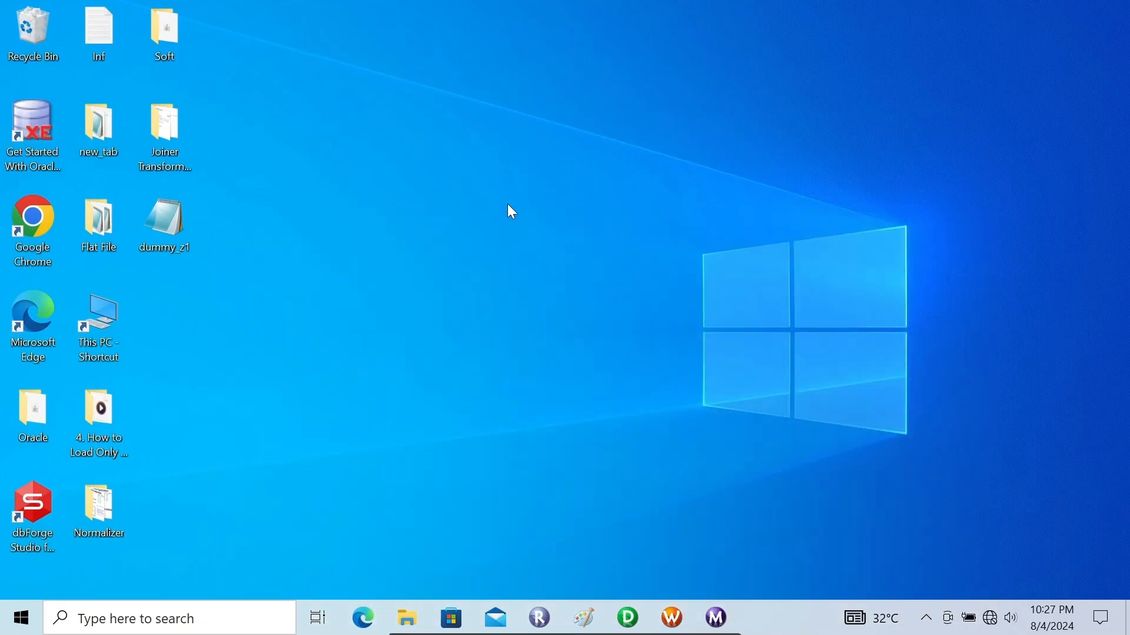
pyautogui.doubleClick(163, 228)
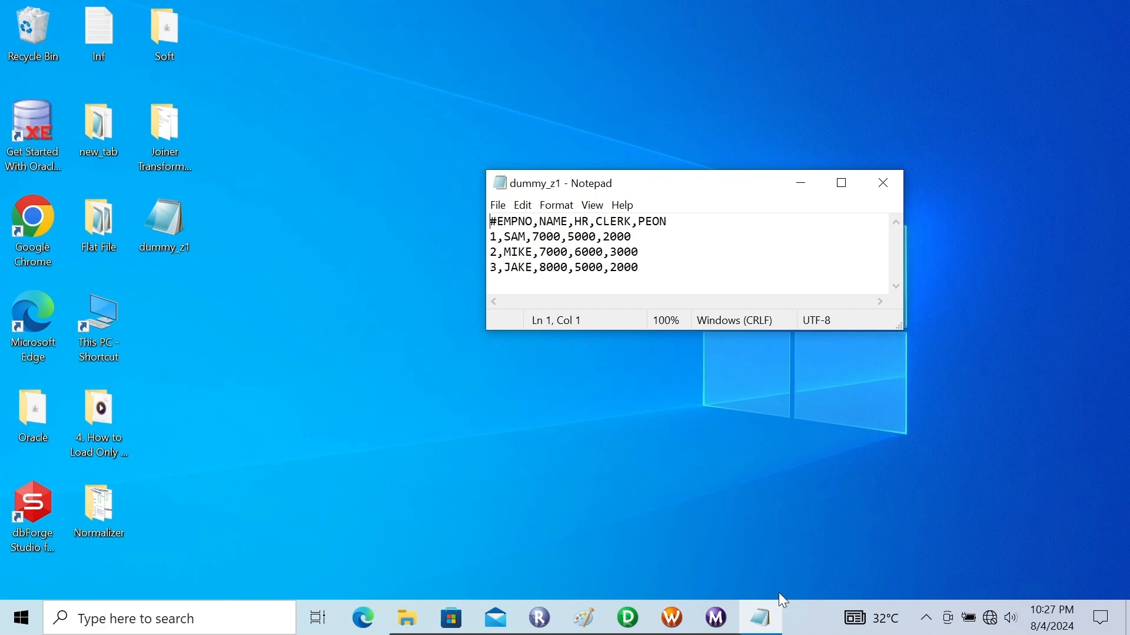
pyautogui.click(595, 468)
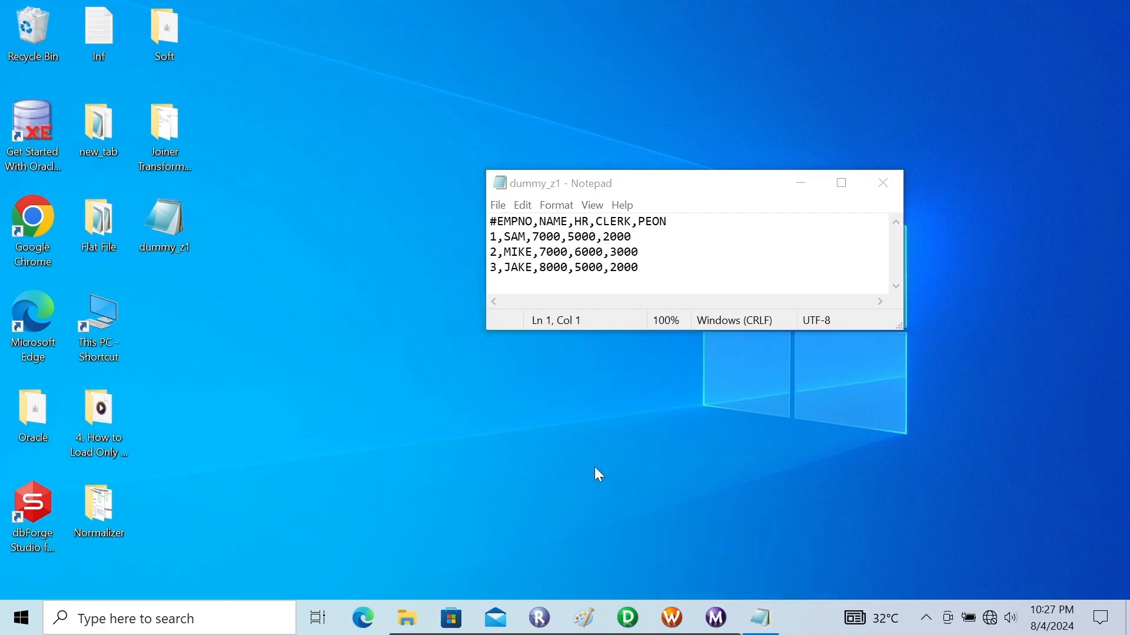
# - Open the EmpX source file from the Flat File folder and place it beside dummy_z1 to compare their rows
pyautogui.doubleClick(111, 242)
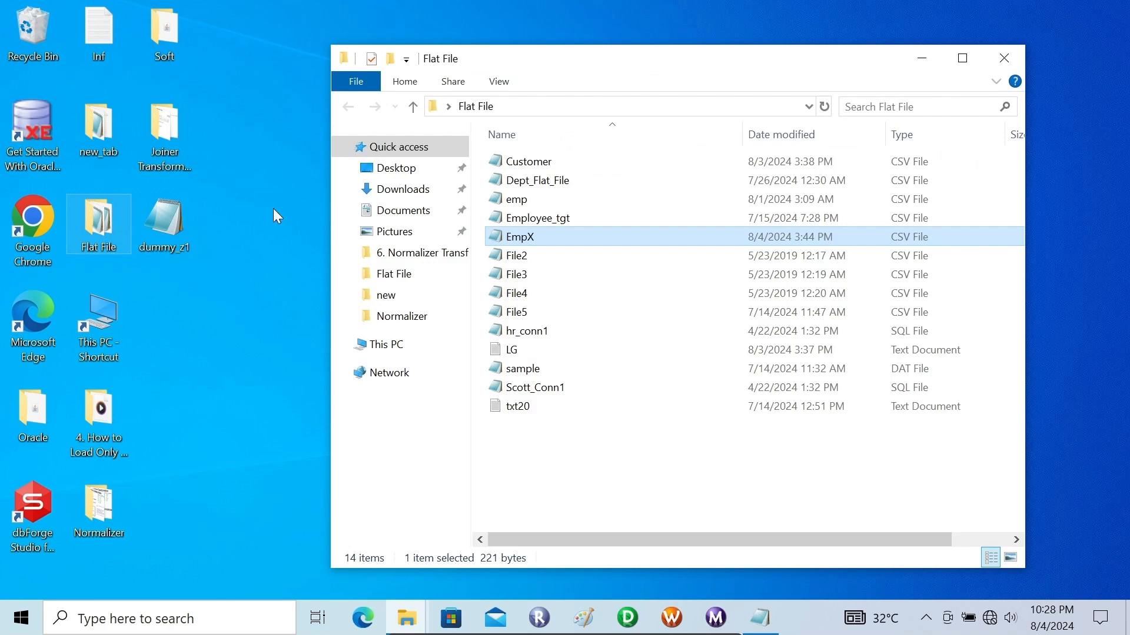
pyautogui.doubleClick(519, 236)
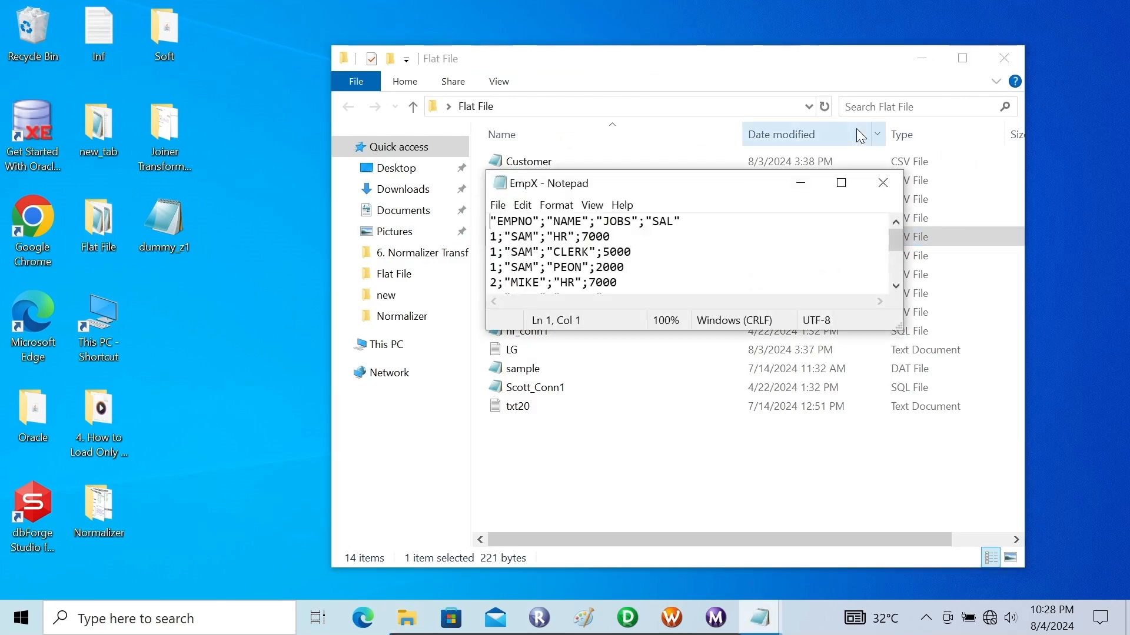
pyautogui.click(923, 56)
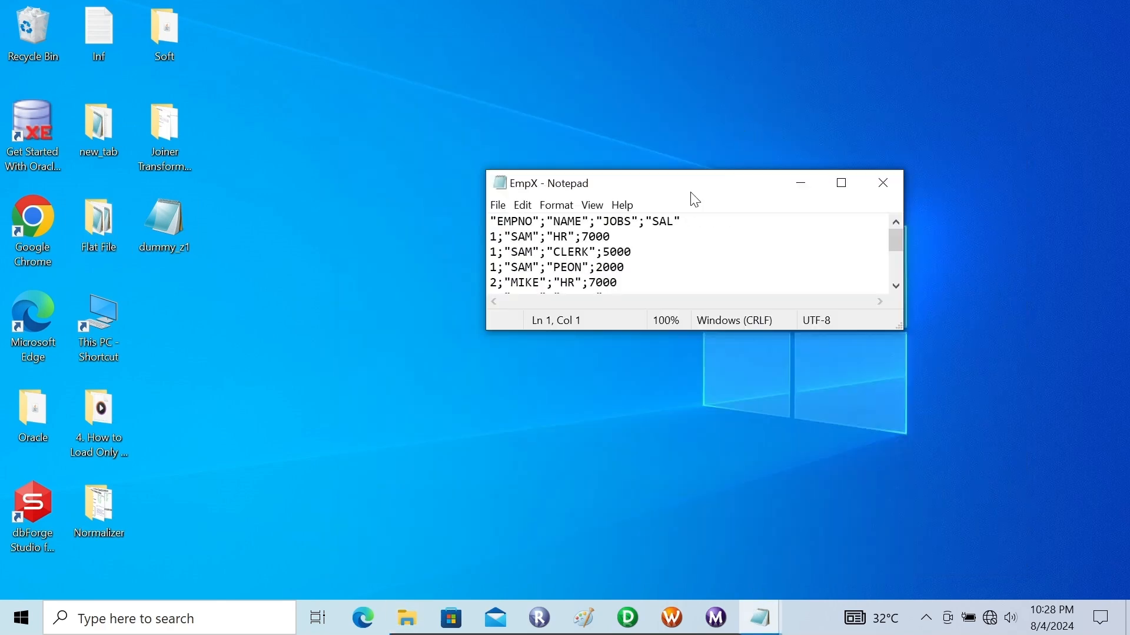
pyautogui.moveTo(694, 199); pyautogui.dragTo(365, 171)
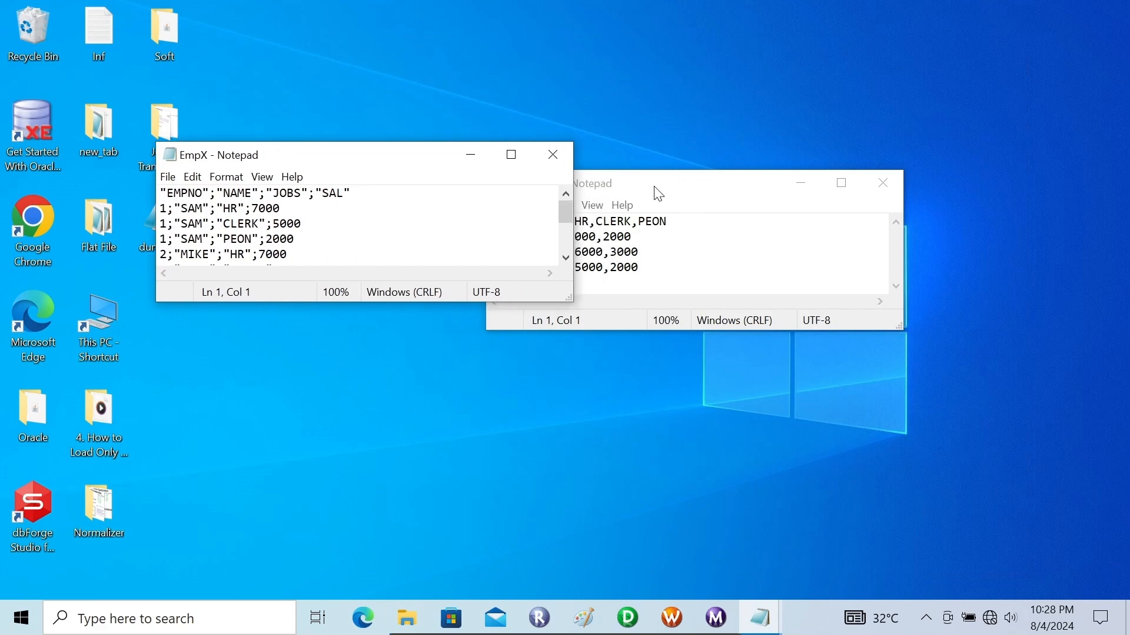
pyautogui.doubleClick(656, 192)
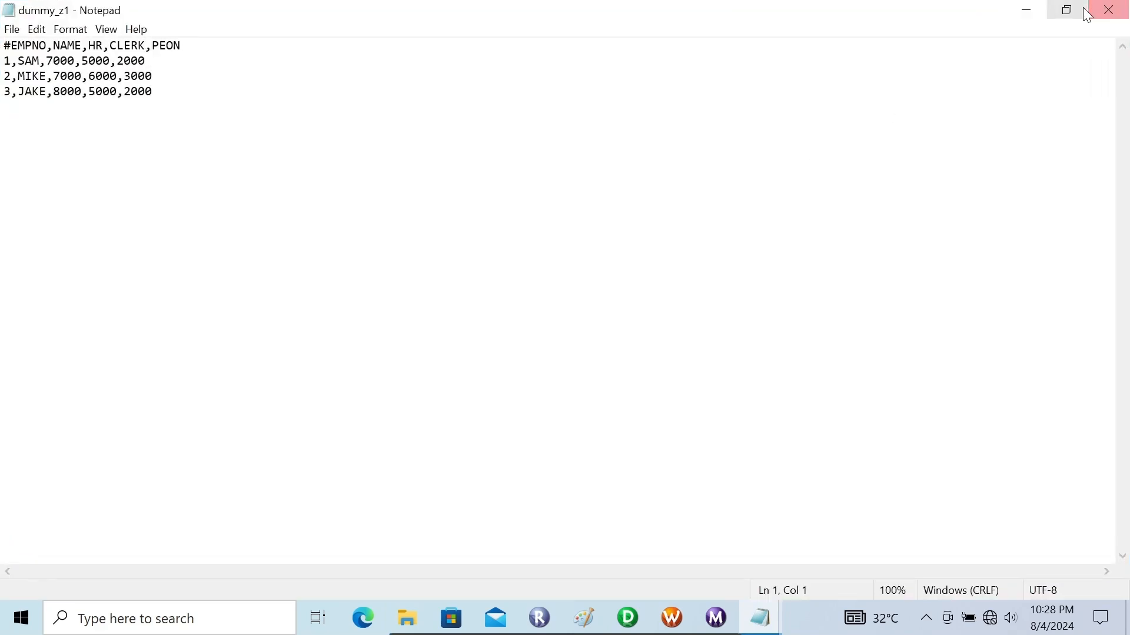
pyautogui.click(1066, 11)
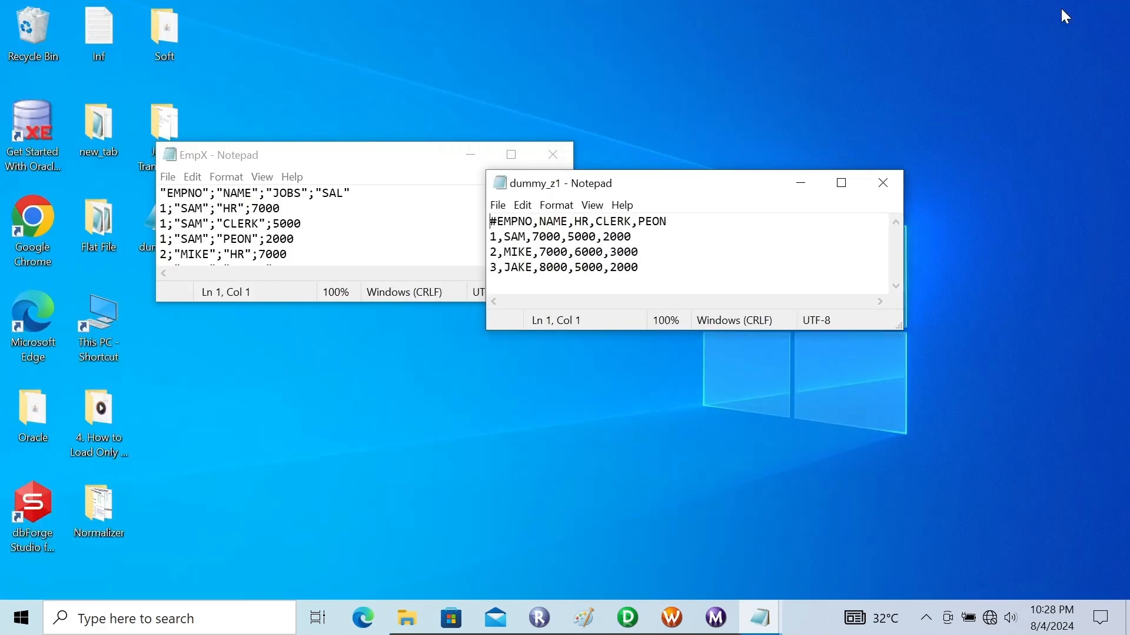
# - Resize the EmpX window to show all its rows and move dummy_z1 beside it for comparison
pyautogui.click(379, 160)
pyautogui.moveTo(571, 301); pyautogui.dragTo(520, 427)
pyautogui.click(709, 189)
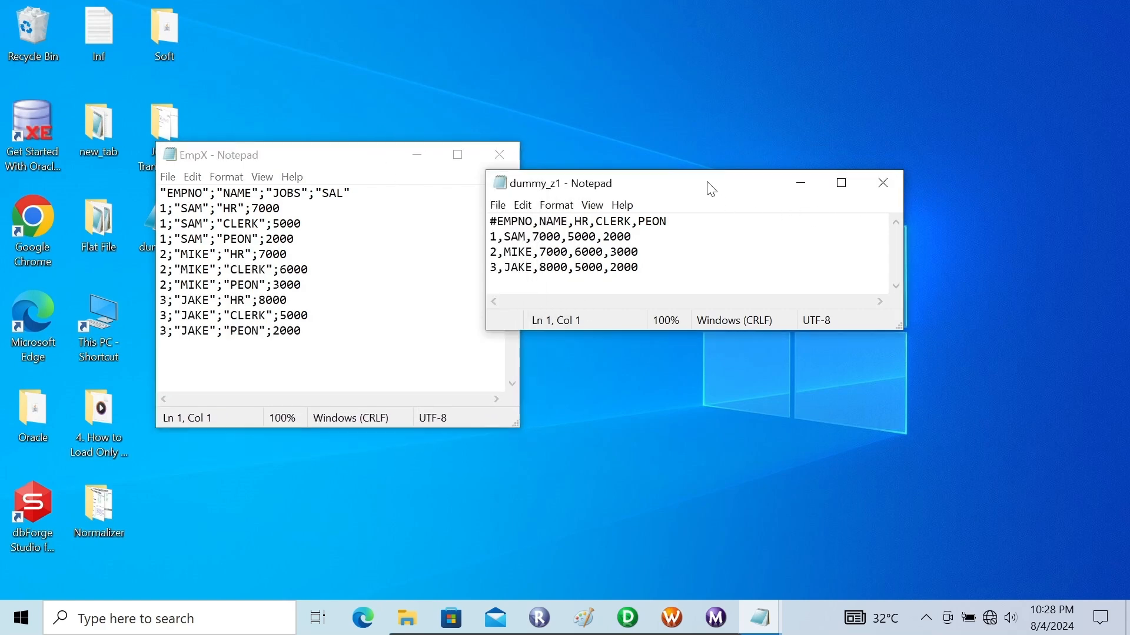
pyautogui.moveTo(671, 186); pyautogui.dragTo(782, 159)
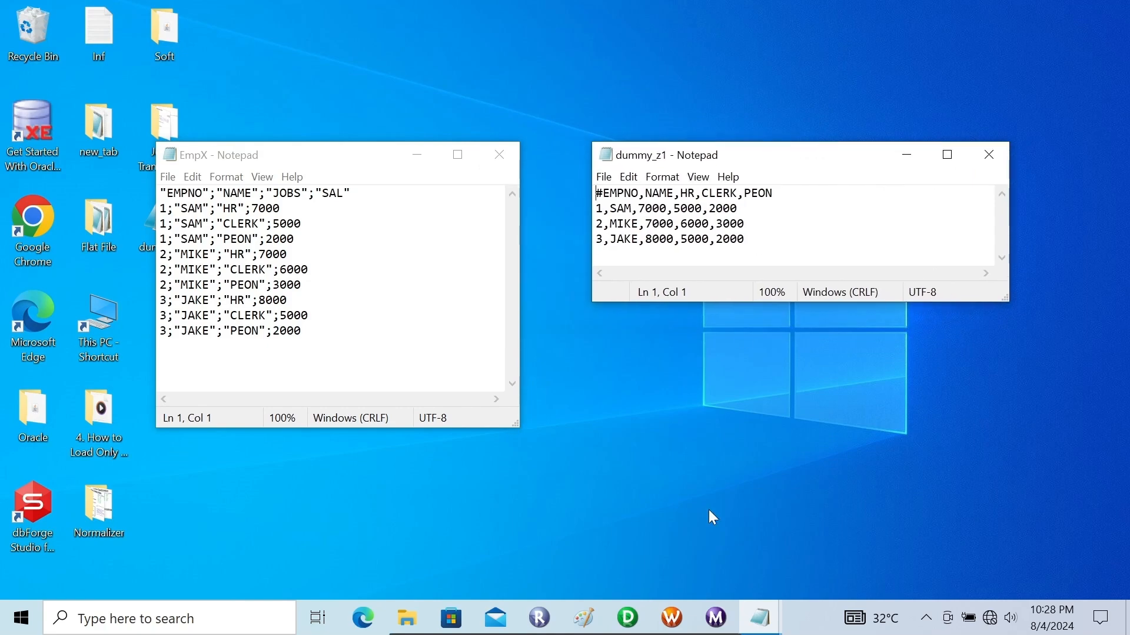
# - Switch to PowerCenter Designer and open the EXPTRANS ports to review the O_HR, O_CLERK and O_PEON expressions
pyautogui.click(627, 601)
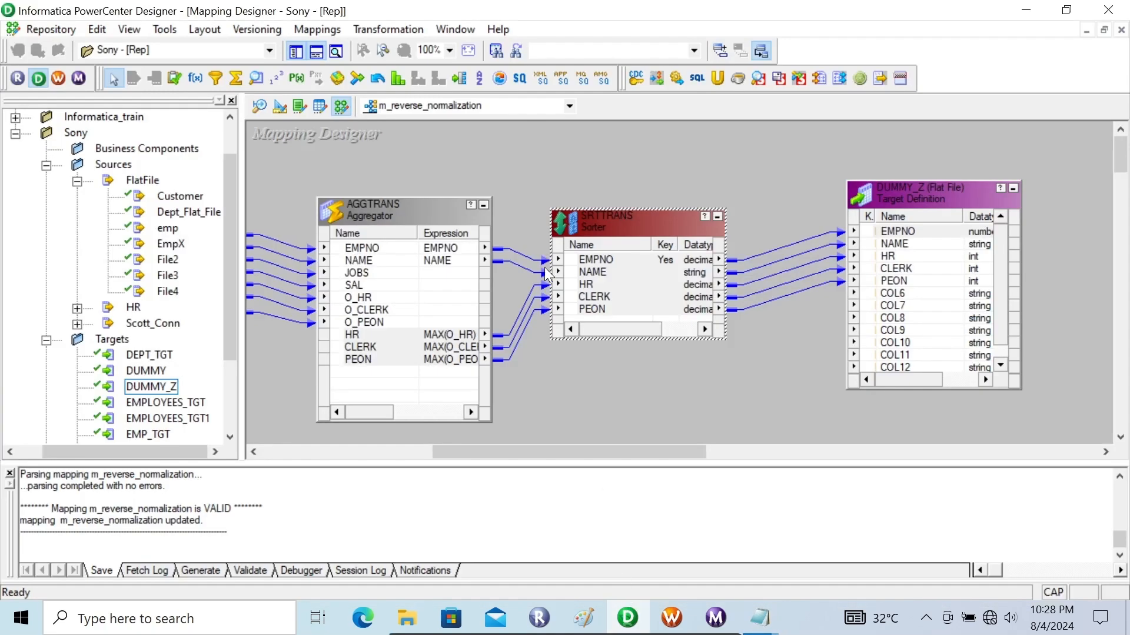
pyautogui.moveTo(550, 446); pyautogui.dragTo(380, 447)
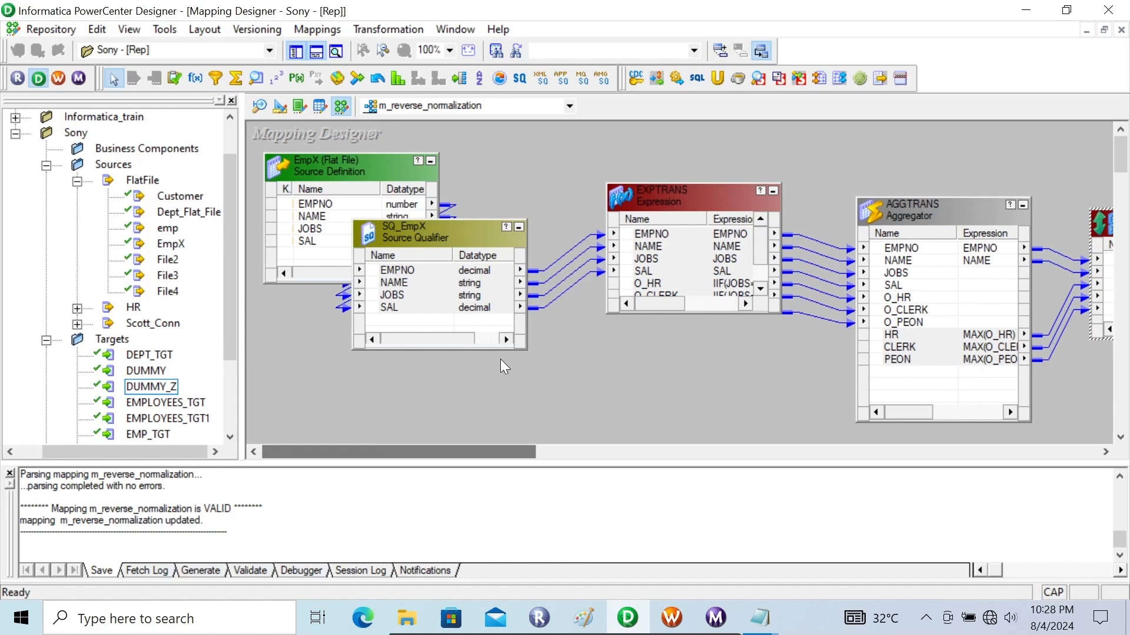
pyautogui.doubleClick(657, 208)
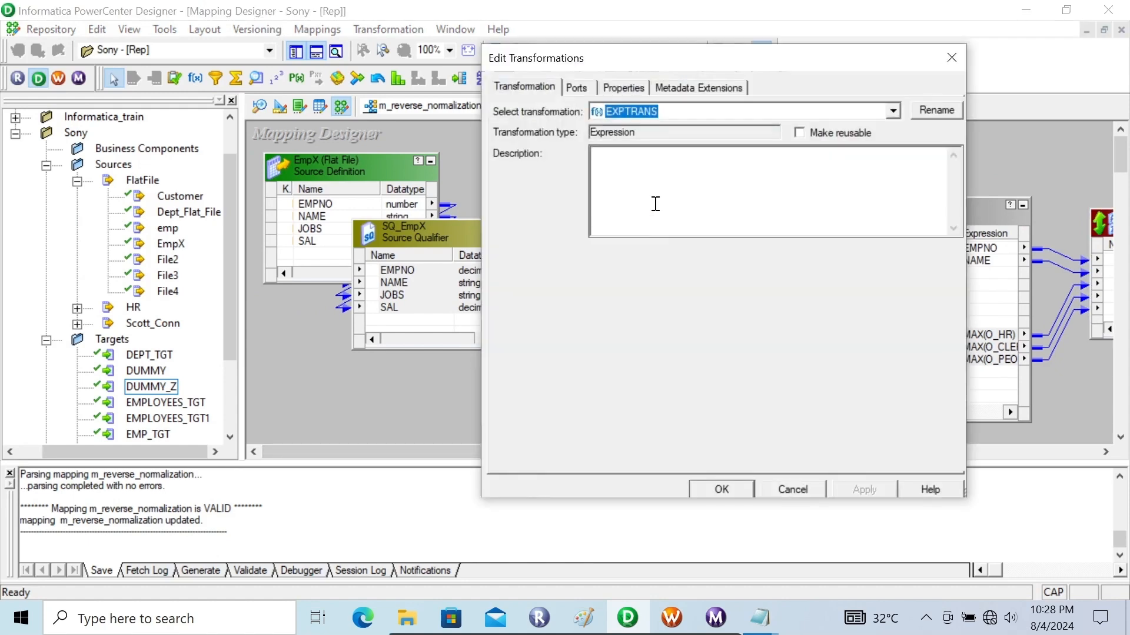
pyautogui.click(613, 89)
pyautogui.click(574, 87)
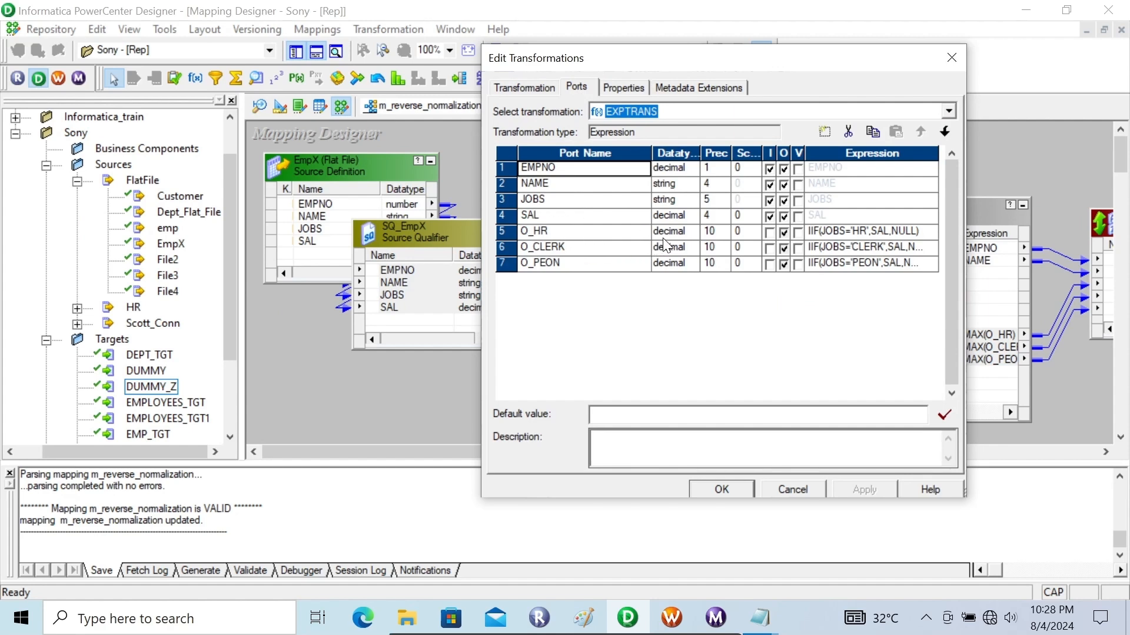
# - Bring up the EmpX file beside the EXPTRANS ports, minimize dummy_z1, compare rows with expressions, and close the transformation
pyautogui.click(759, 618)
pyautogui.click(657, 533)
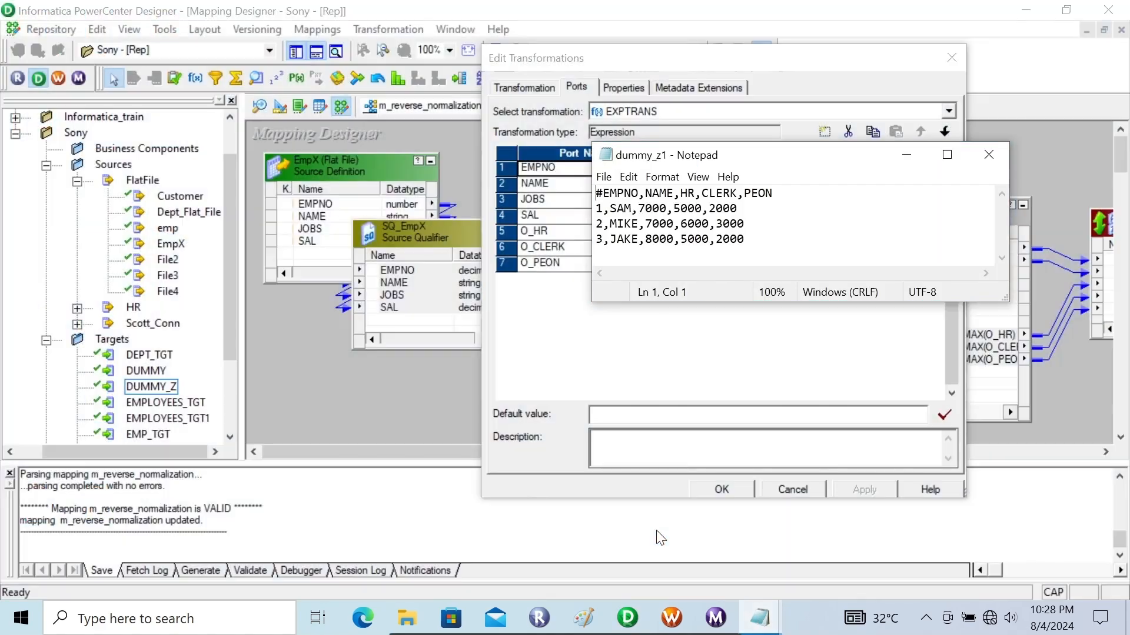
pyautogui.click(759, 618)
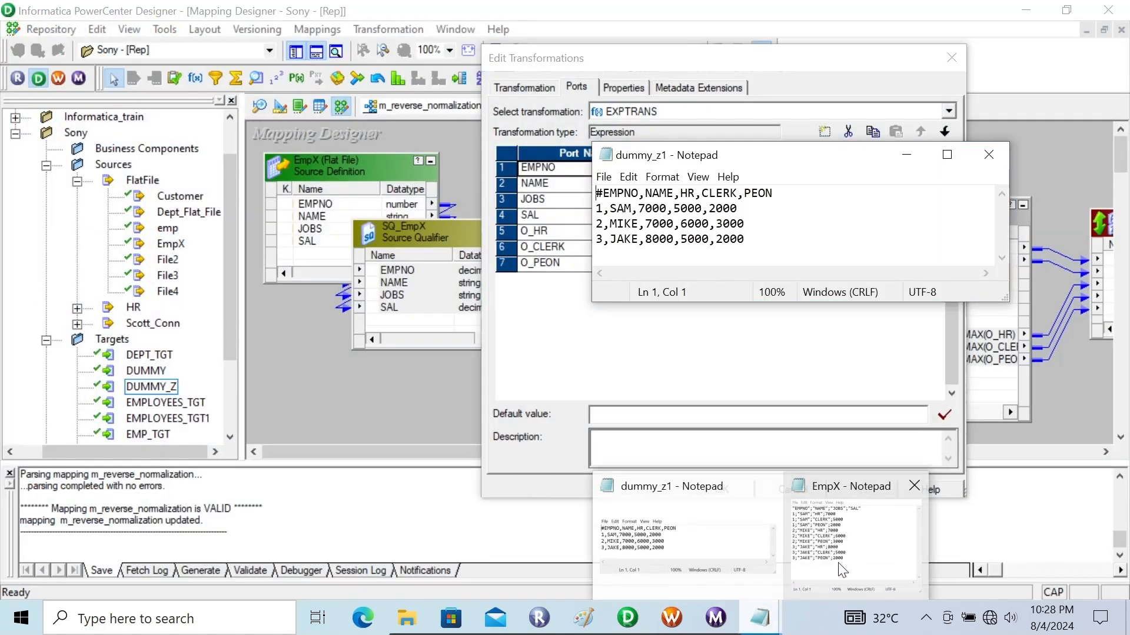
pyautogui.click(841, 546)
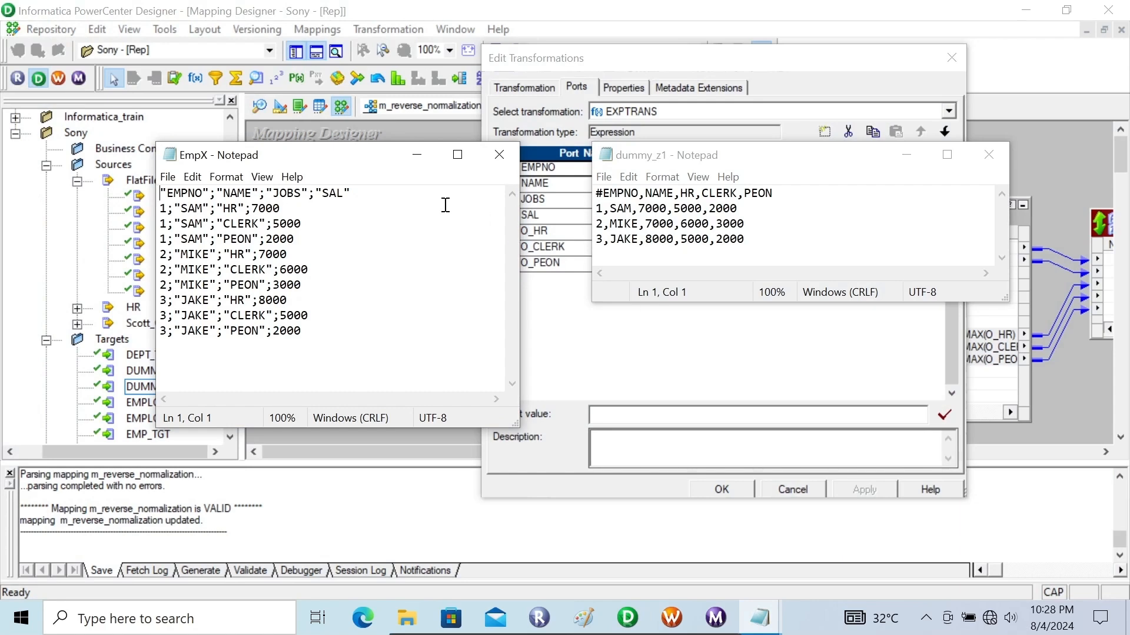
pyautogui.click(904, 154)
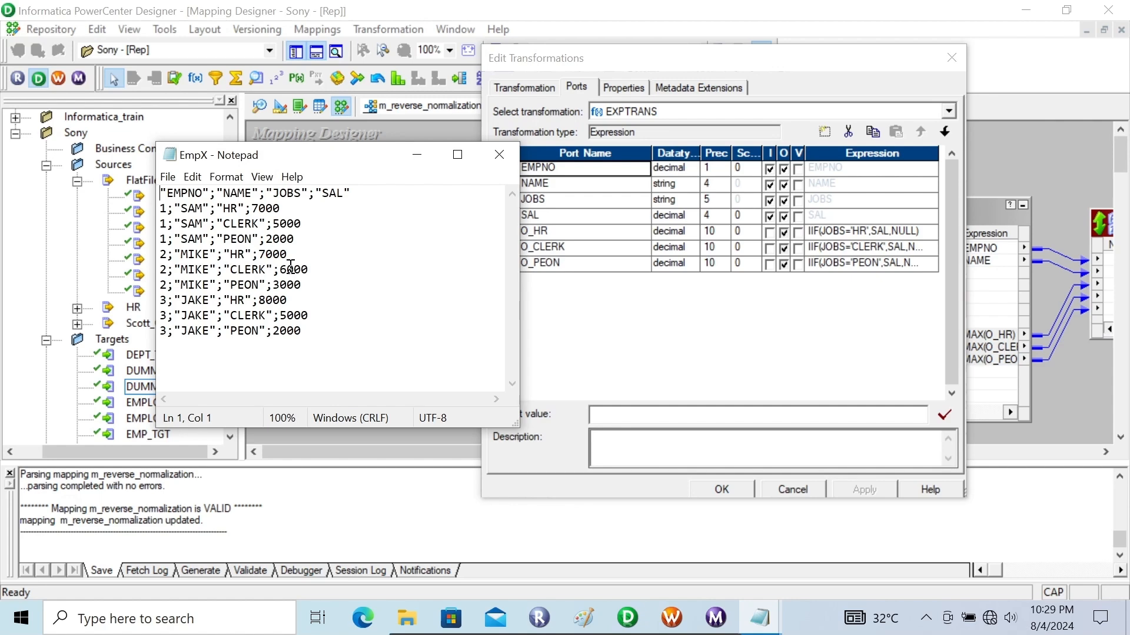
pyautogui.click(729, 489)
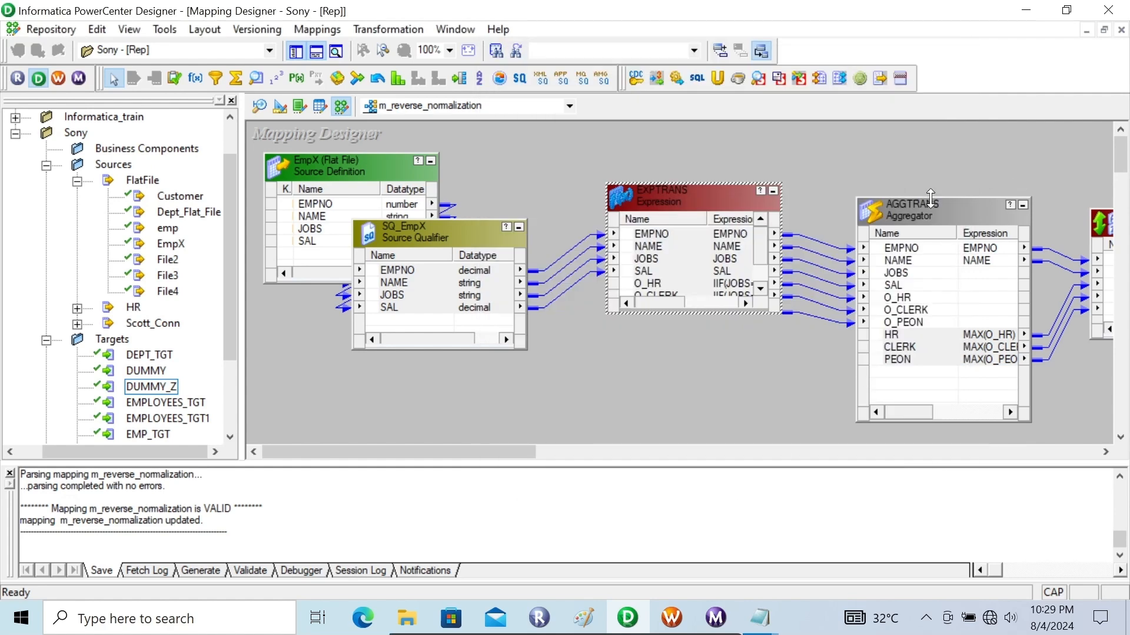
# - Open the AGGTRANS ports and bring up the EmpX file to compare its rows with the grouping and MAX expressions
pyautogui.doubleClick(916, 207)
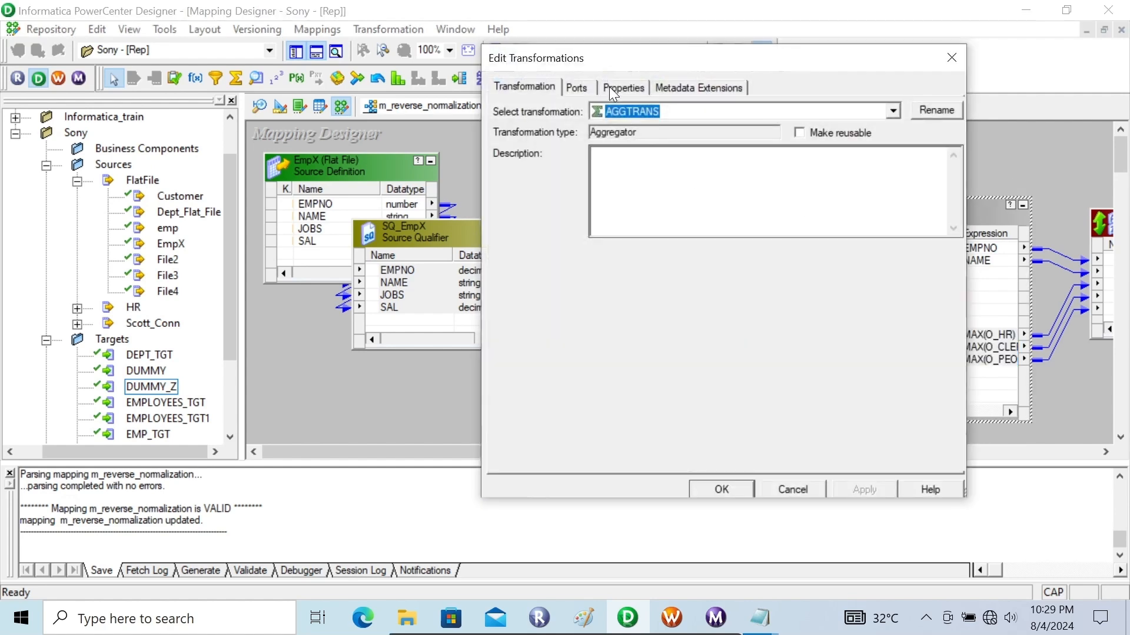
pyautogui.click(609, 87)
pyautogui.click(576, 87)
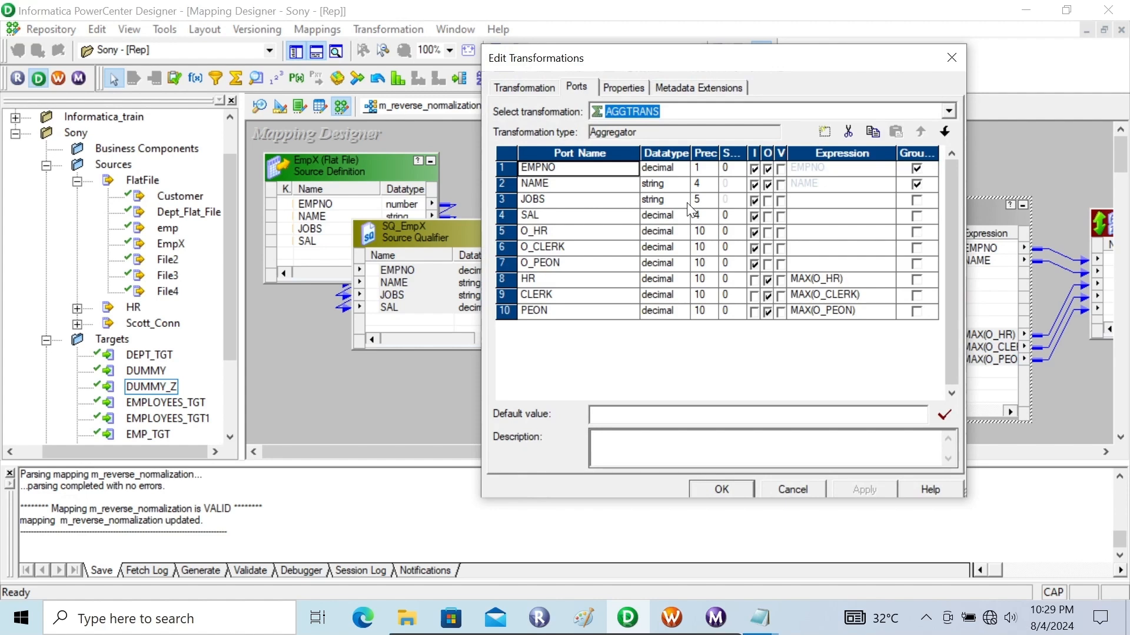
pyautogui.click(759, 619)
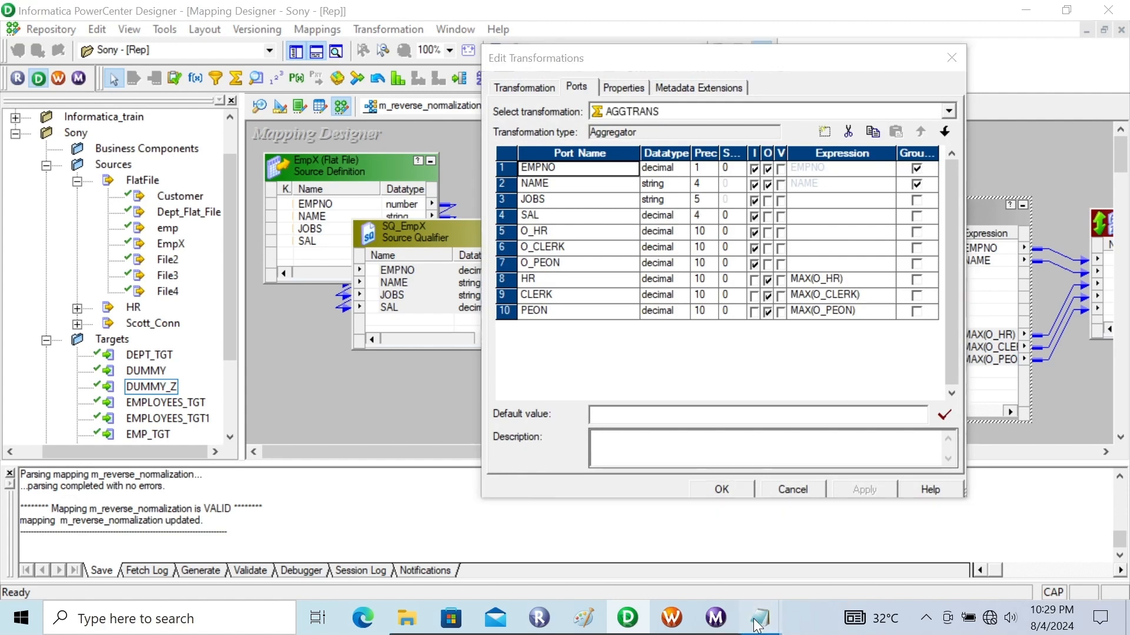
pyautogui.click(843, 550)
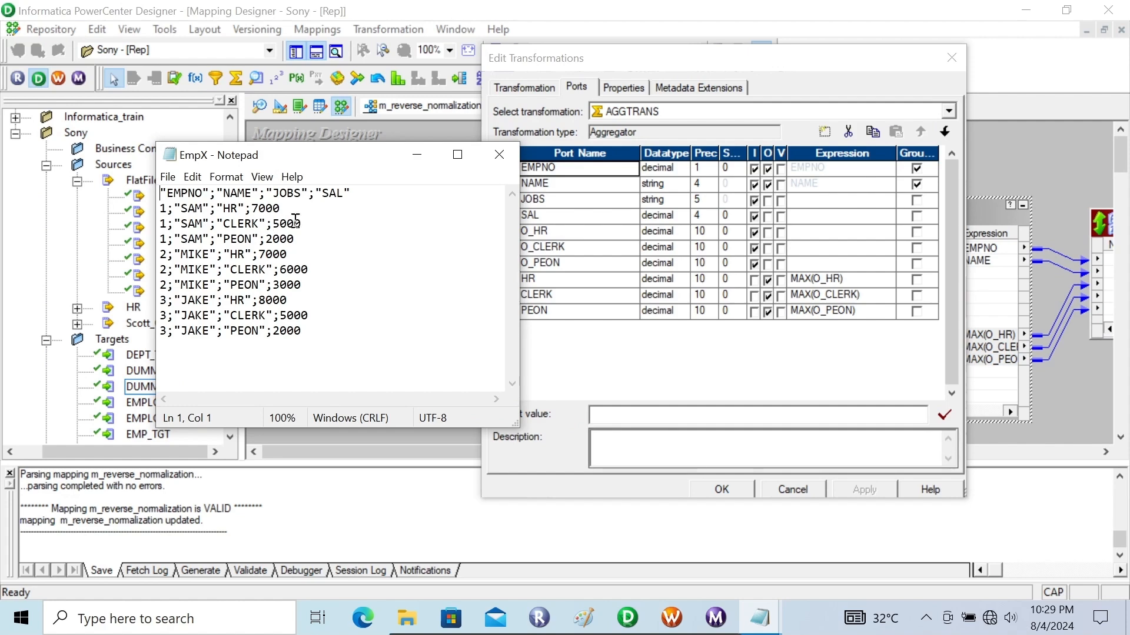
# - Highlight the EMPNO 1 salaries in EmpX, close the AGGTRANS transformation and review its links to the Sorter and DUMMY_Z target
pyautogui.click(302, 240)
pyautogui.moveTo(302, 240); pyautogui.dragTo(251, 209)
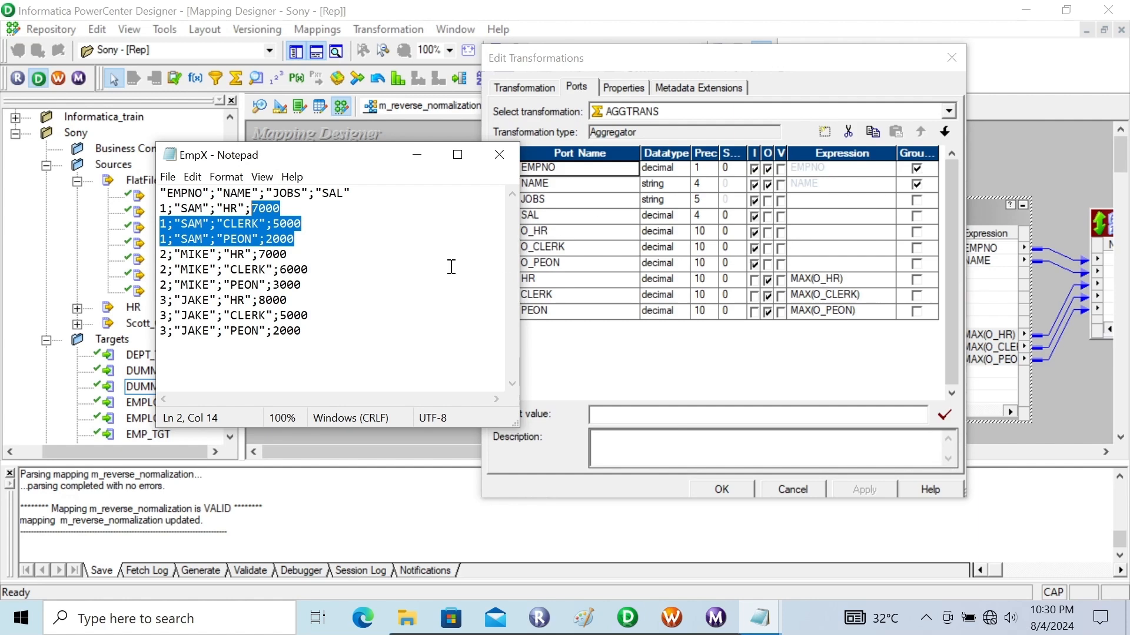
pyautogui.click(426, 260)
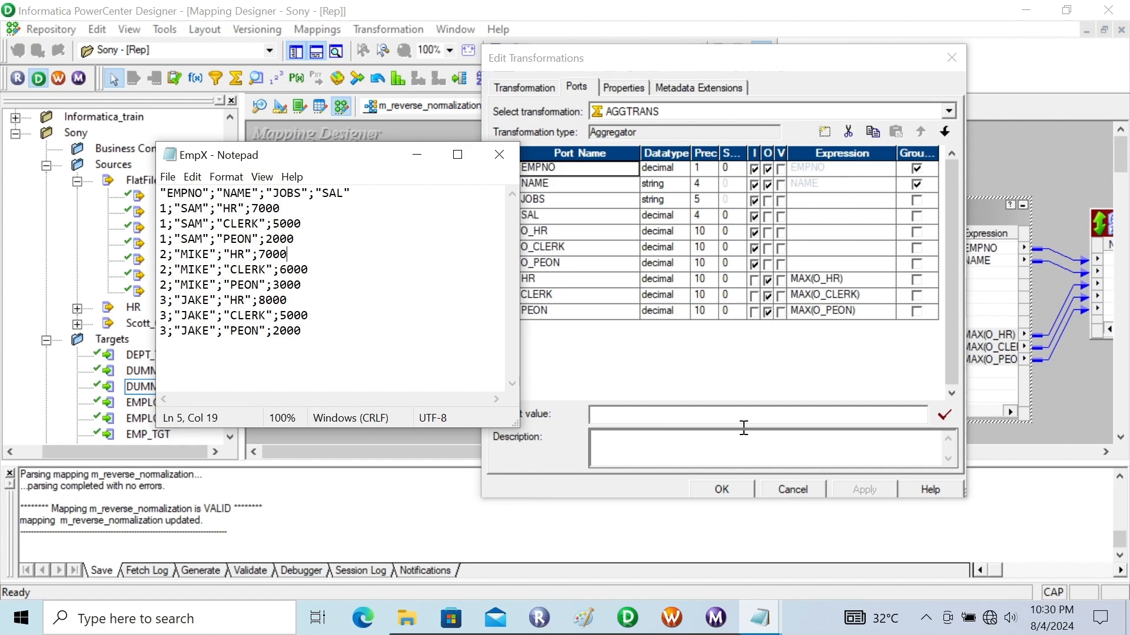
pyautogui.click(722, 489)
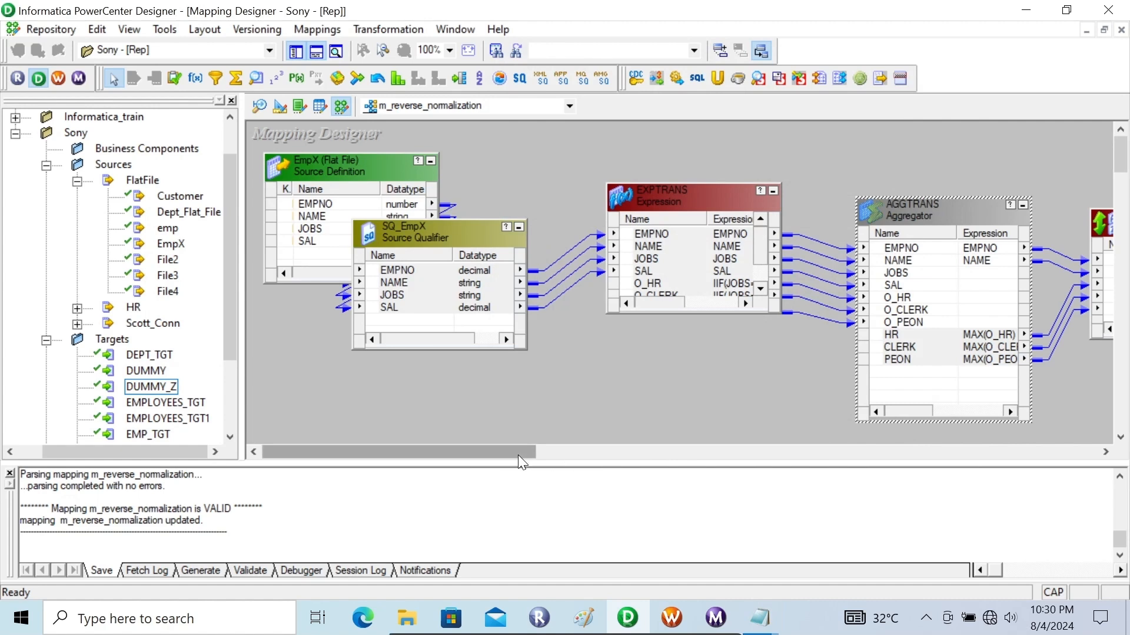
pyautogui.moveTo(520, 454); pyautogui.dragTo(647, 452)
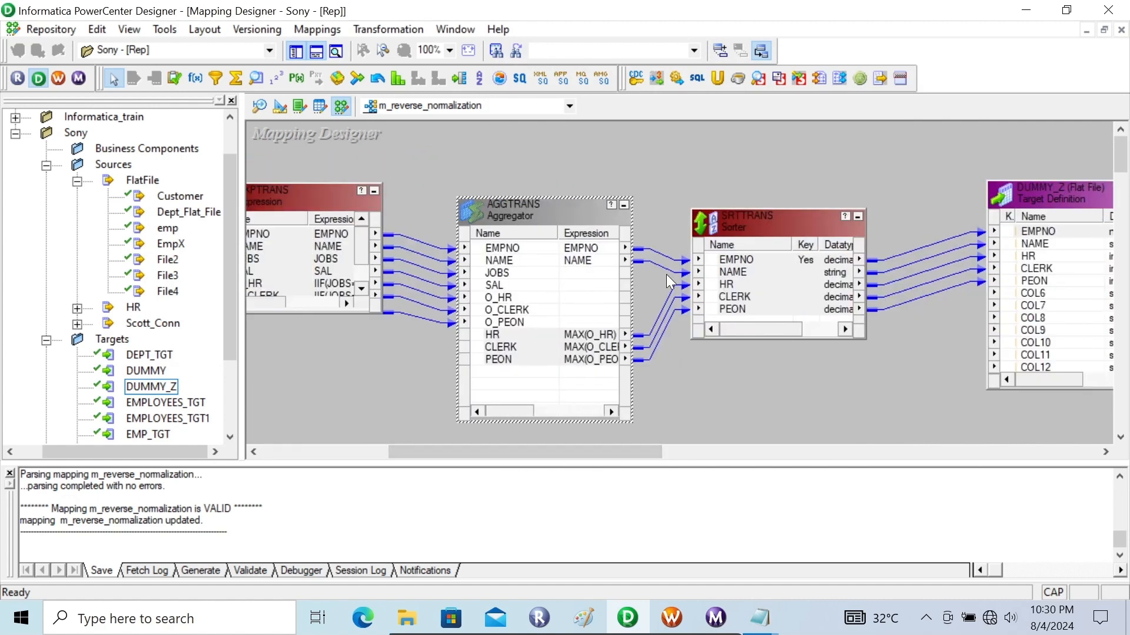